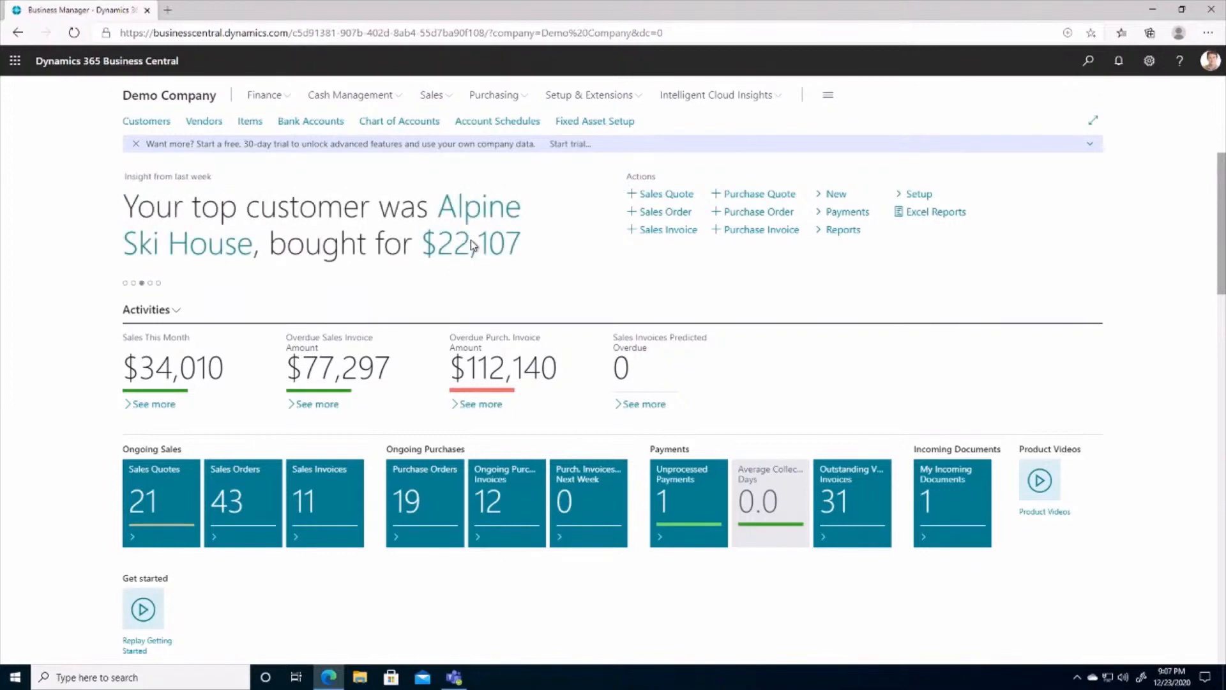
Step: Open the Alpine Ski House customer card from the customer list to view its details, and return from it
click(147, 123)
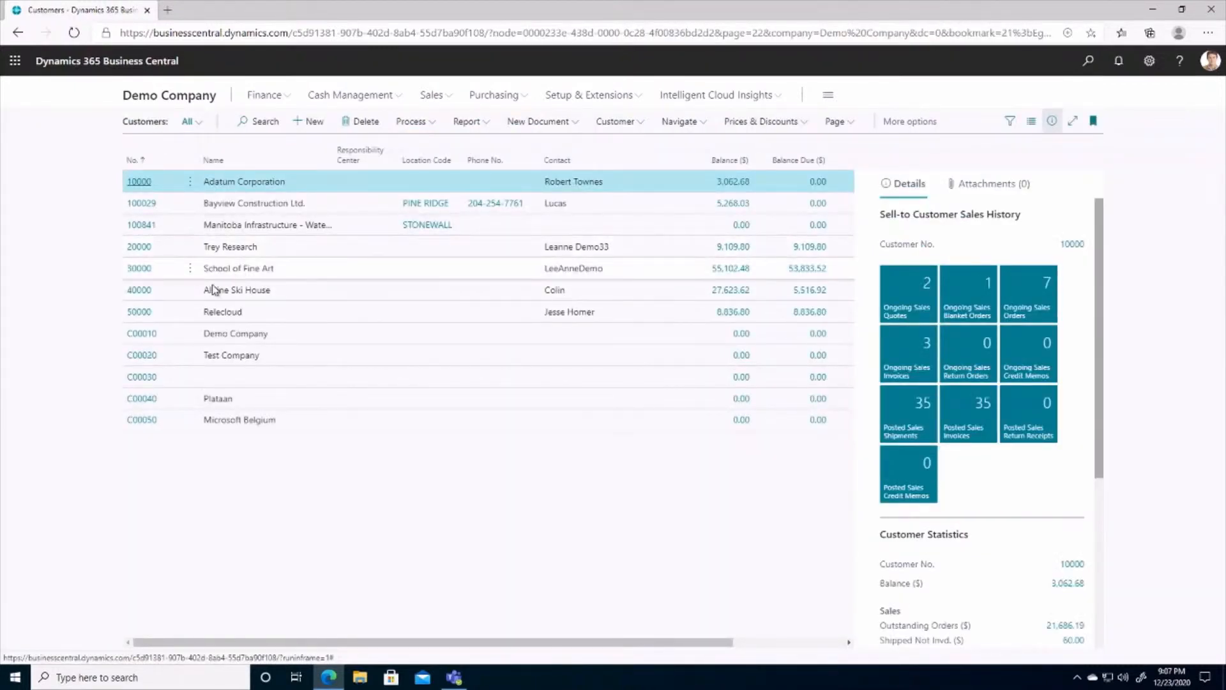
click(142, 296)
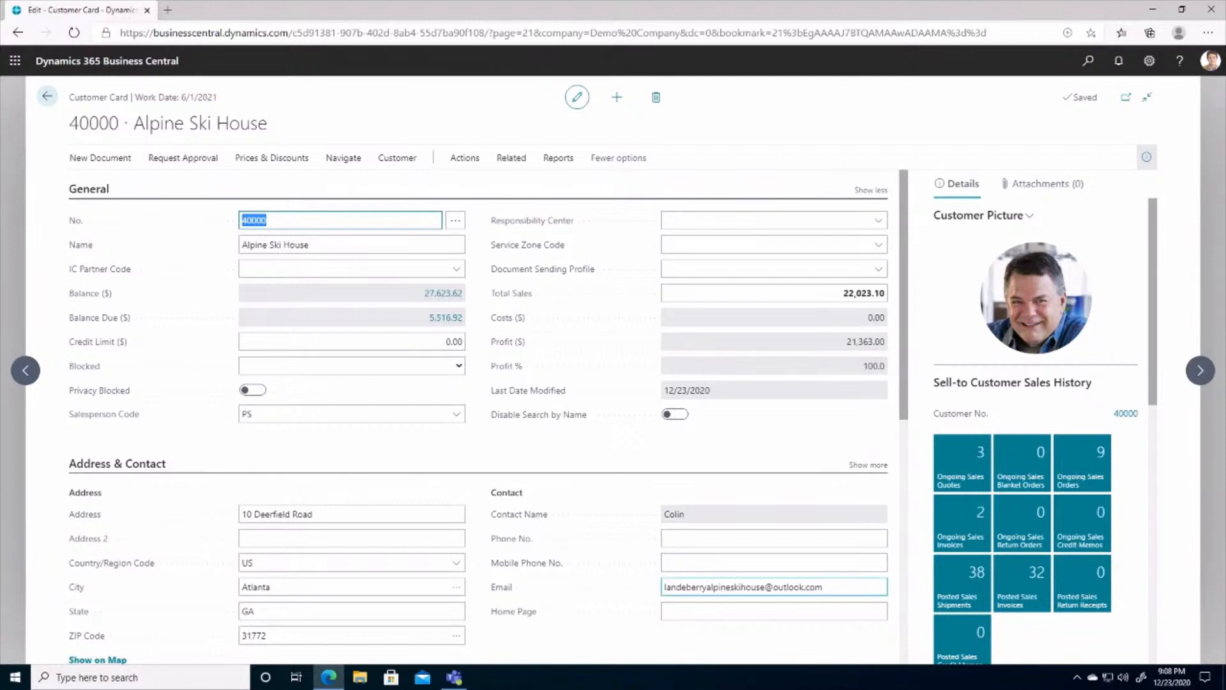
click(48, 98)
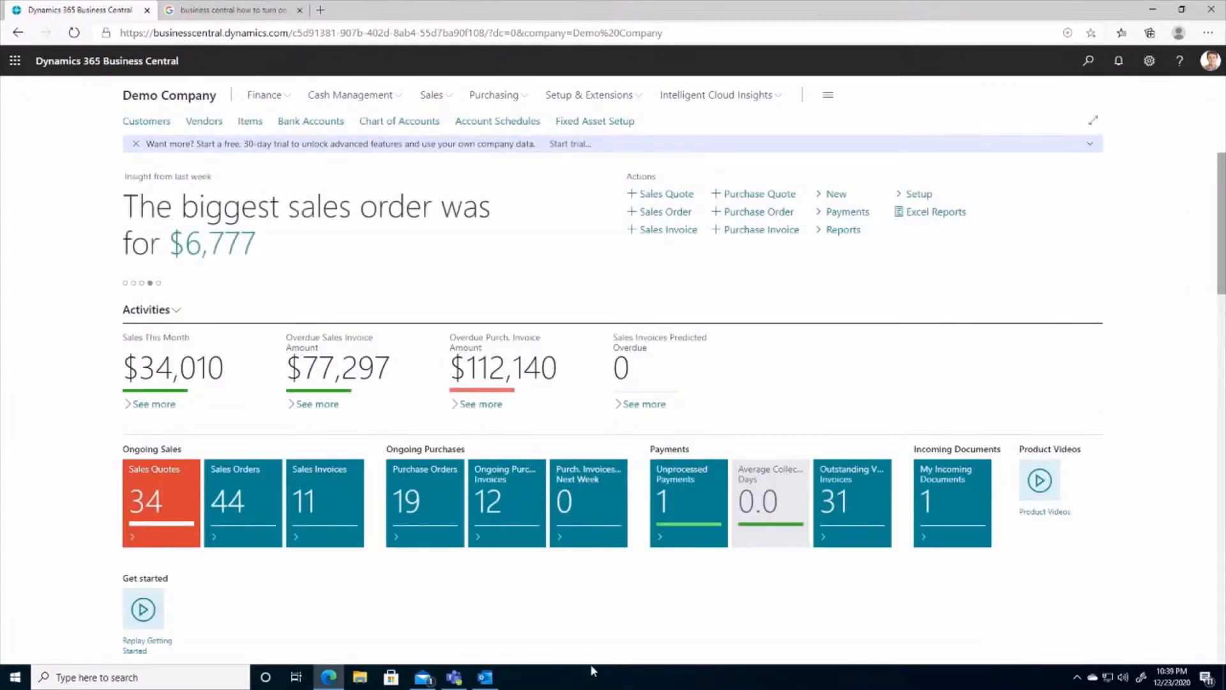
Step: Switch to Outlook and open the Business Central contact insights for the "Request for Quote" email
click(485, 678)
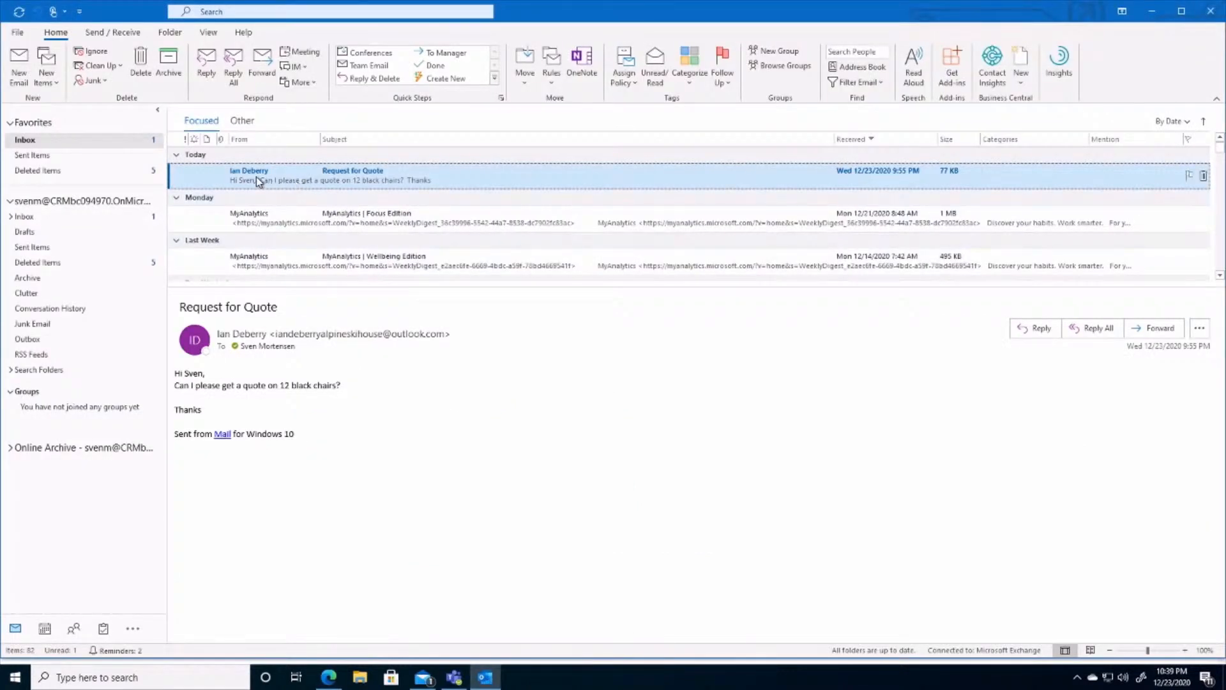
click(998, 72)
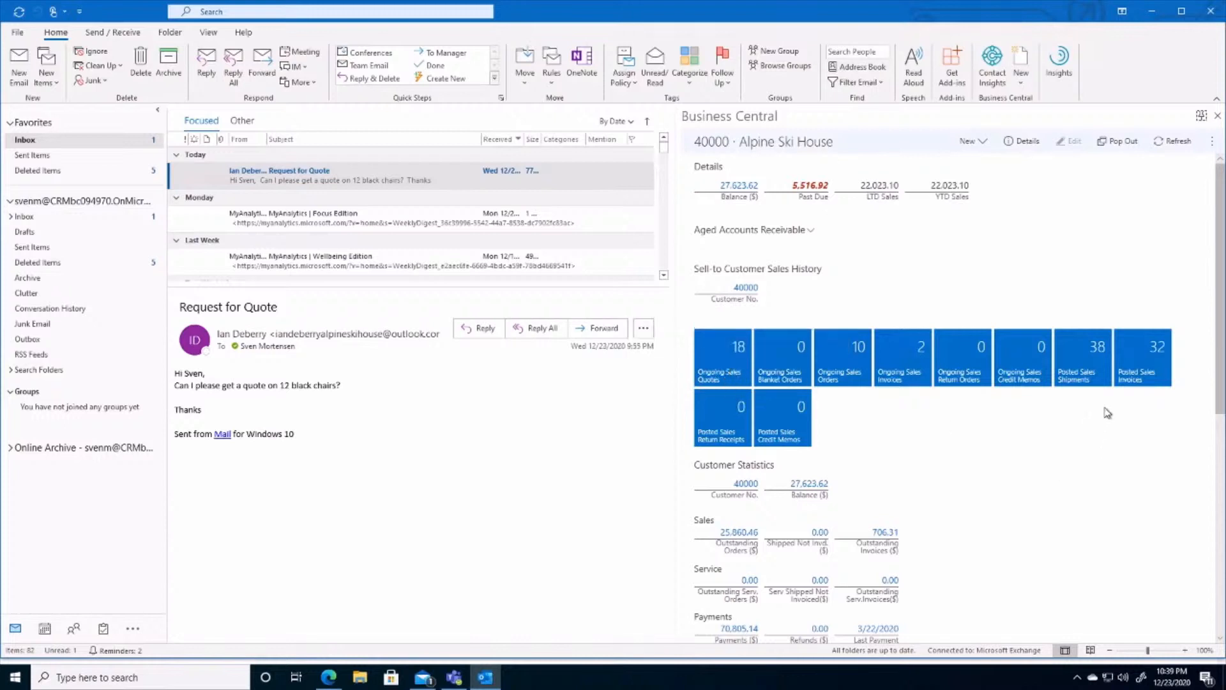
Step: Look up one of Alpine Ski House's posted sales invoices and return to the customer overview
click(1142, 378)
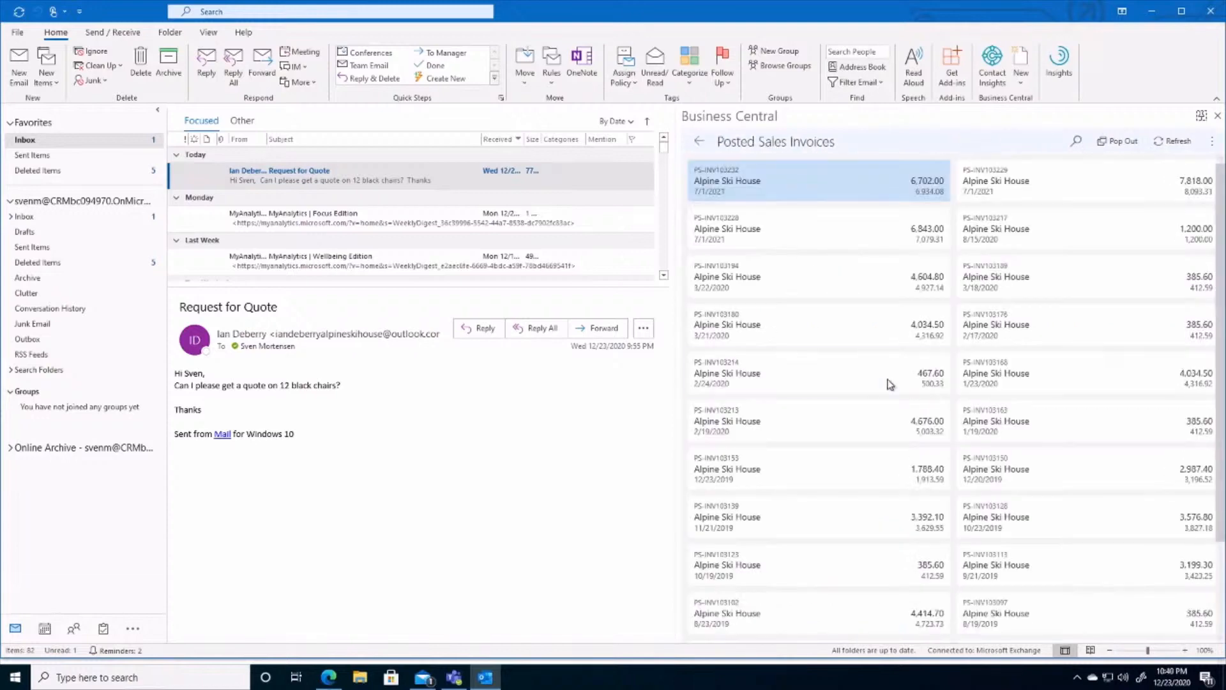
click(994, 620)
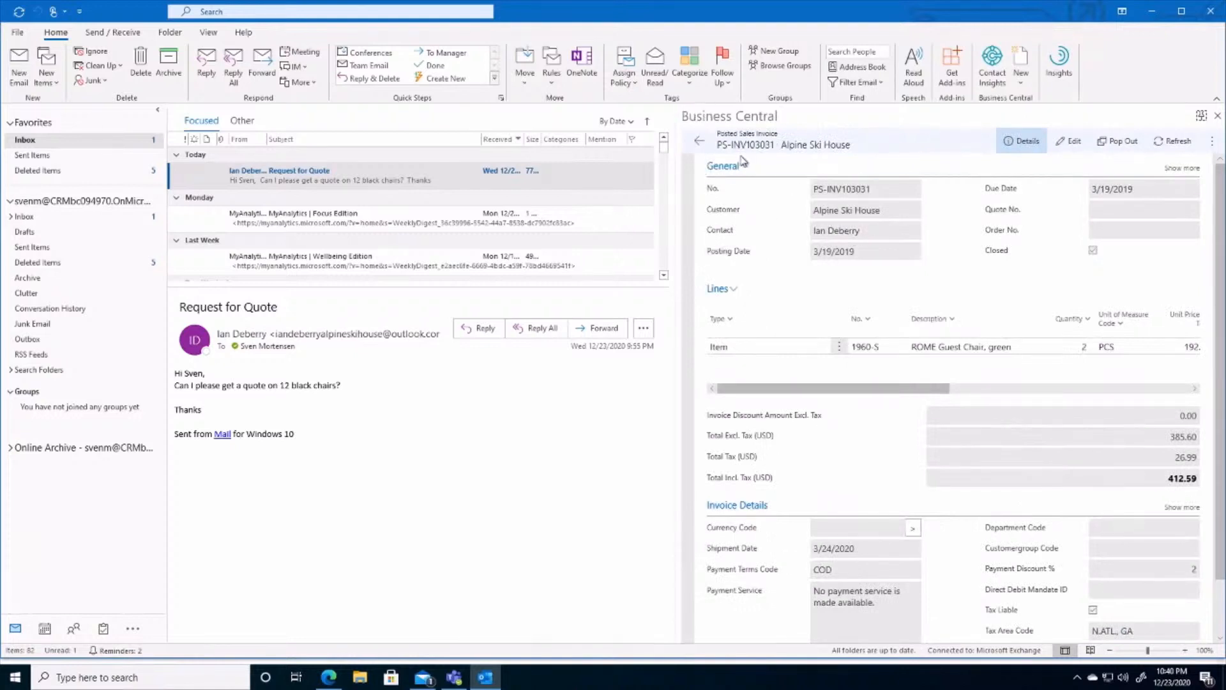
click(701, 146)
click(699, 146)
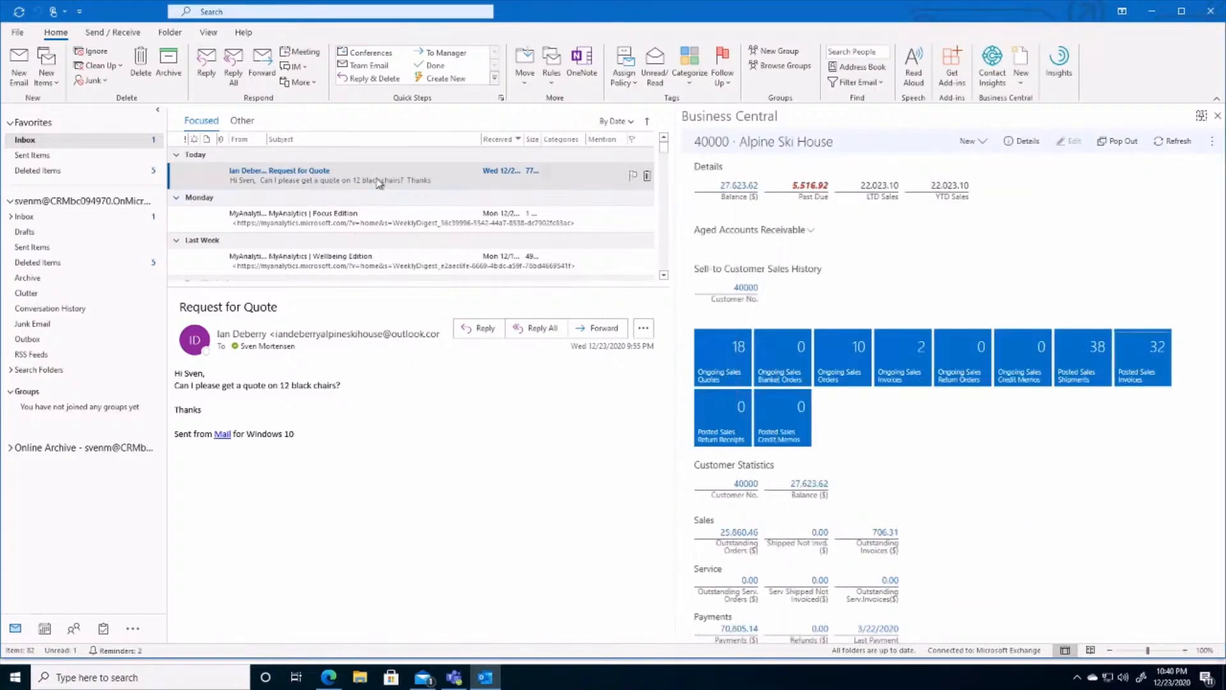
Step: Create a new sales quote for Alpine Ski House with item 1900-S, PARIS Guest Chair, black, on the first line
click(977, 143)
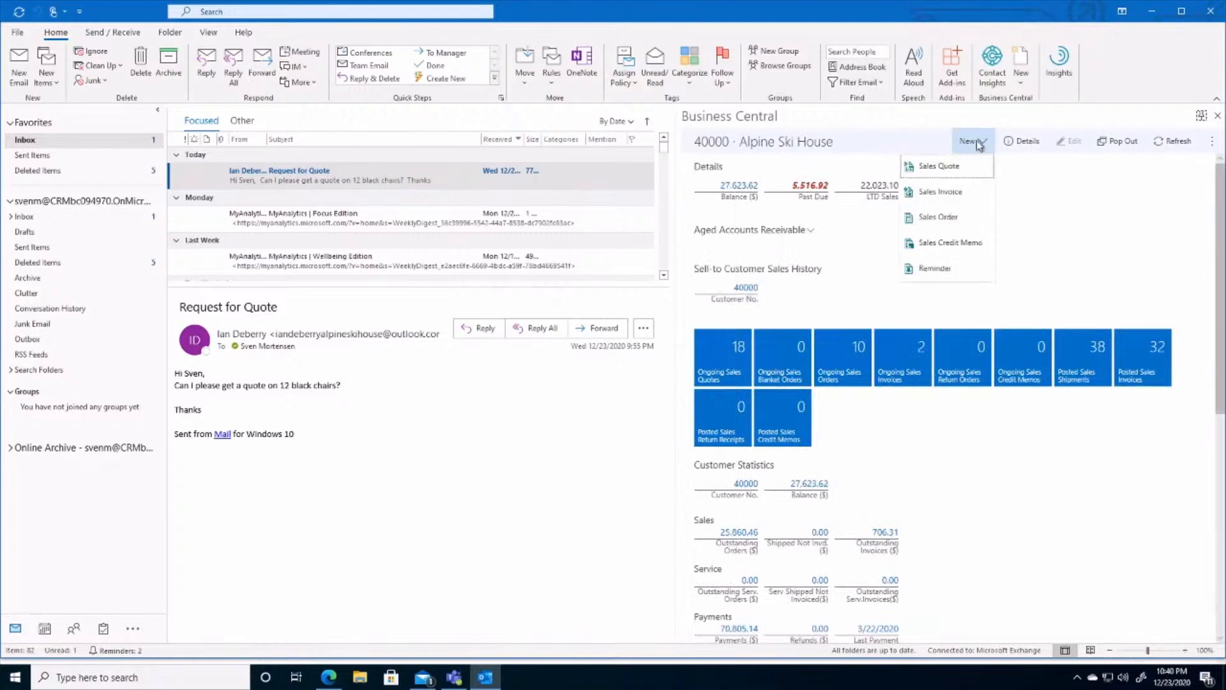
click(933, 167)
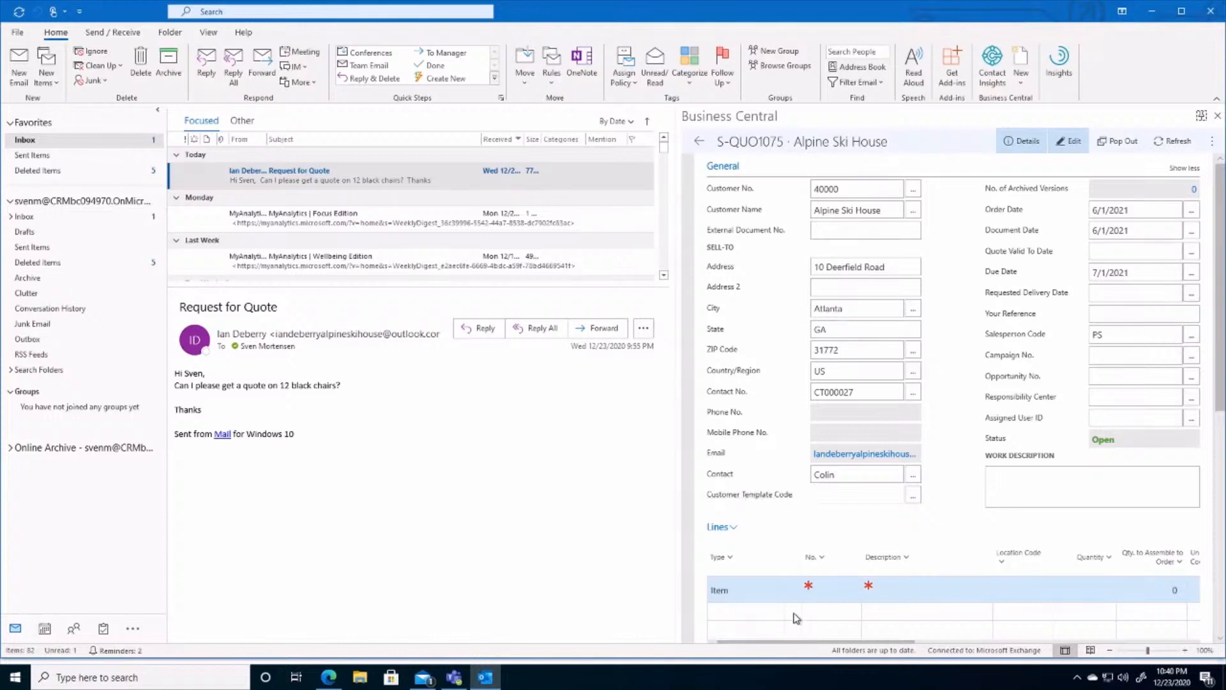
click(830, 588)
click(852, 586)
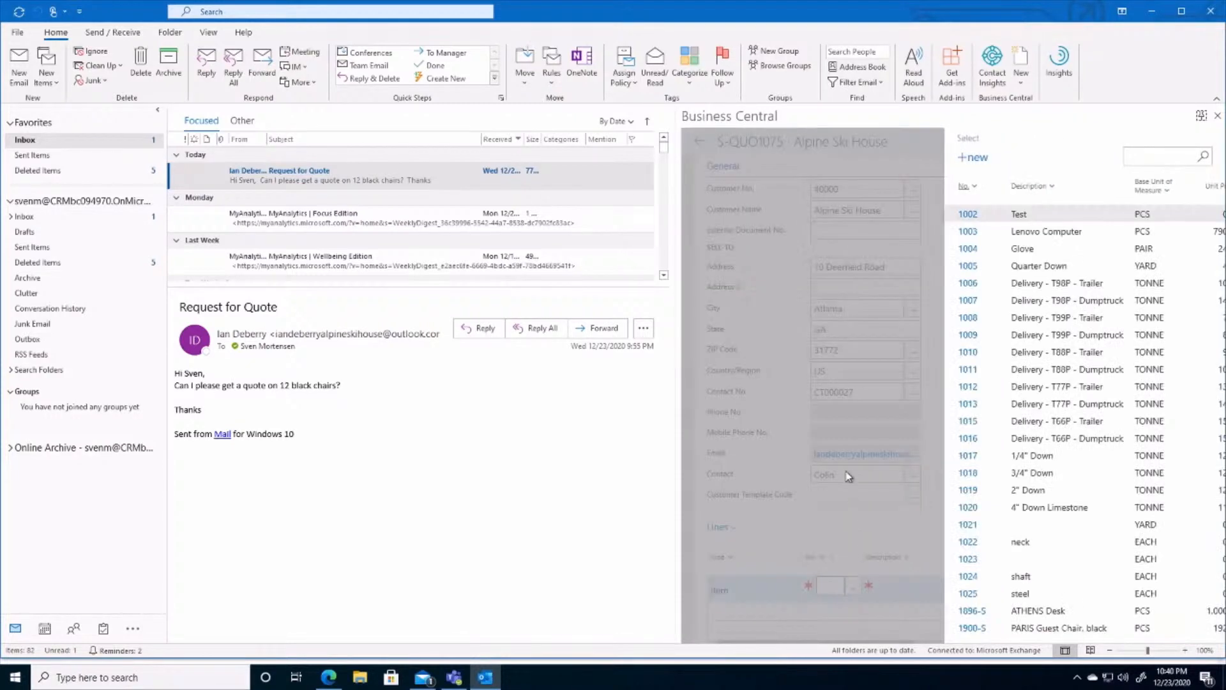
scroll(987, 510, down, 5)
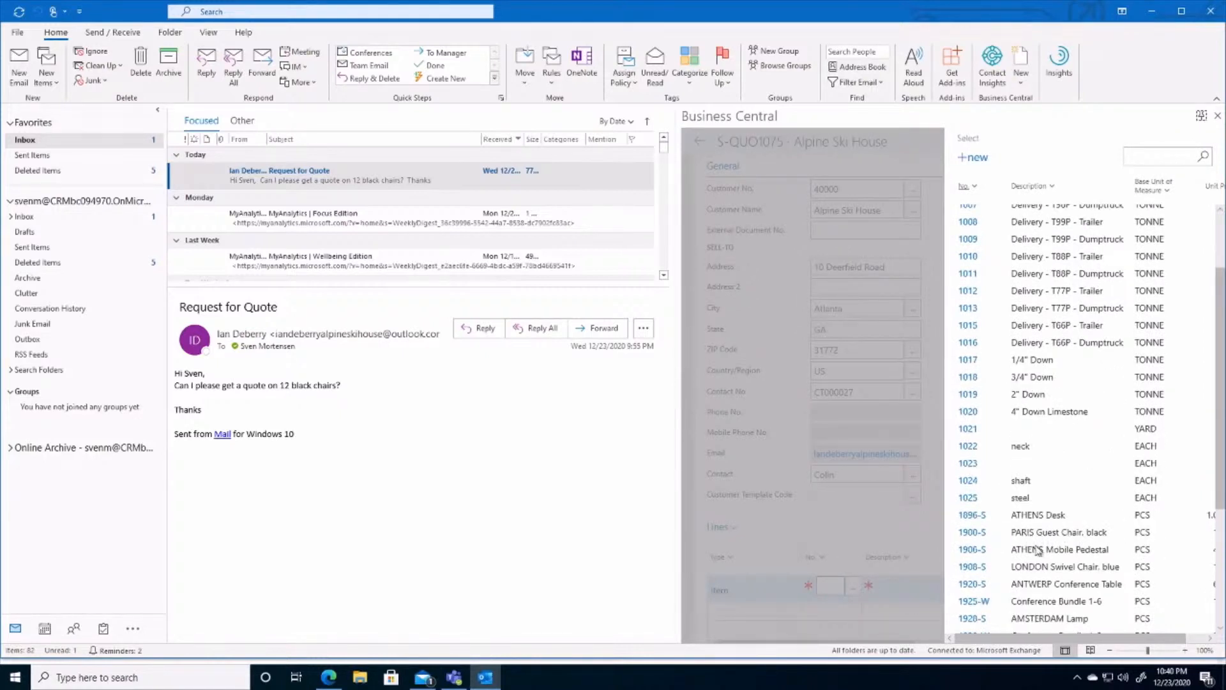
click(966, 534)
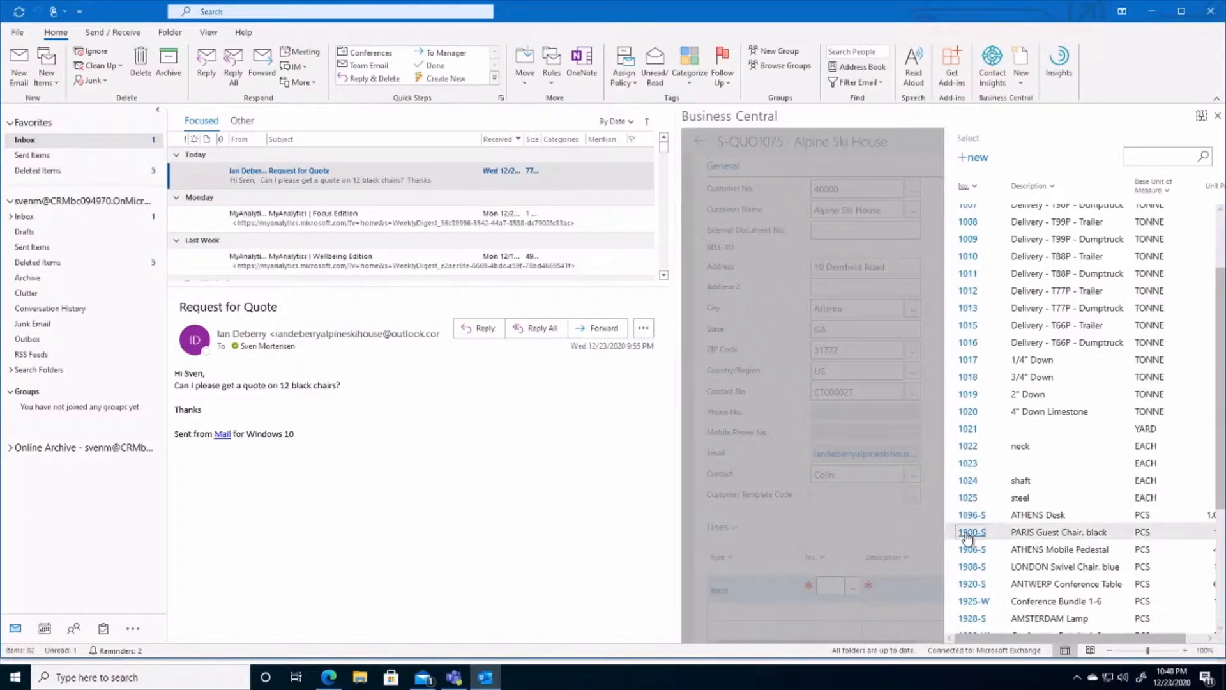
Step: Set the black guest chair line's quantity to 12 and send the quote by email
click(1091, 587)
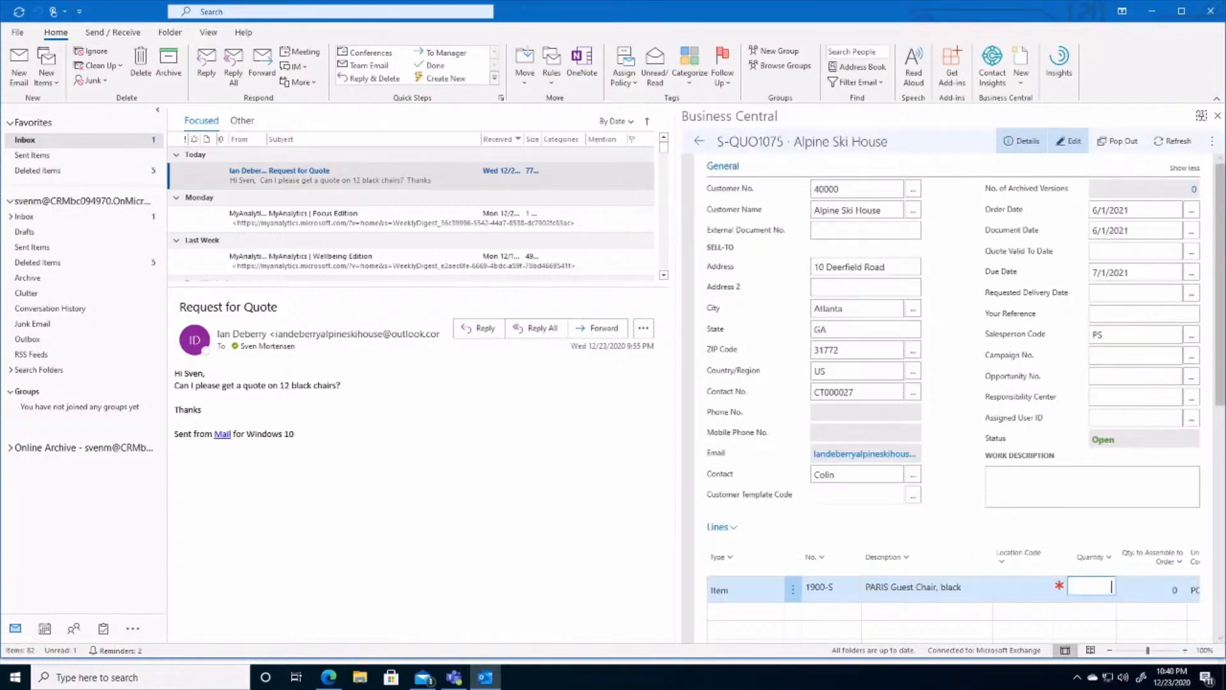
text(12)
click(948, 517)
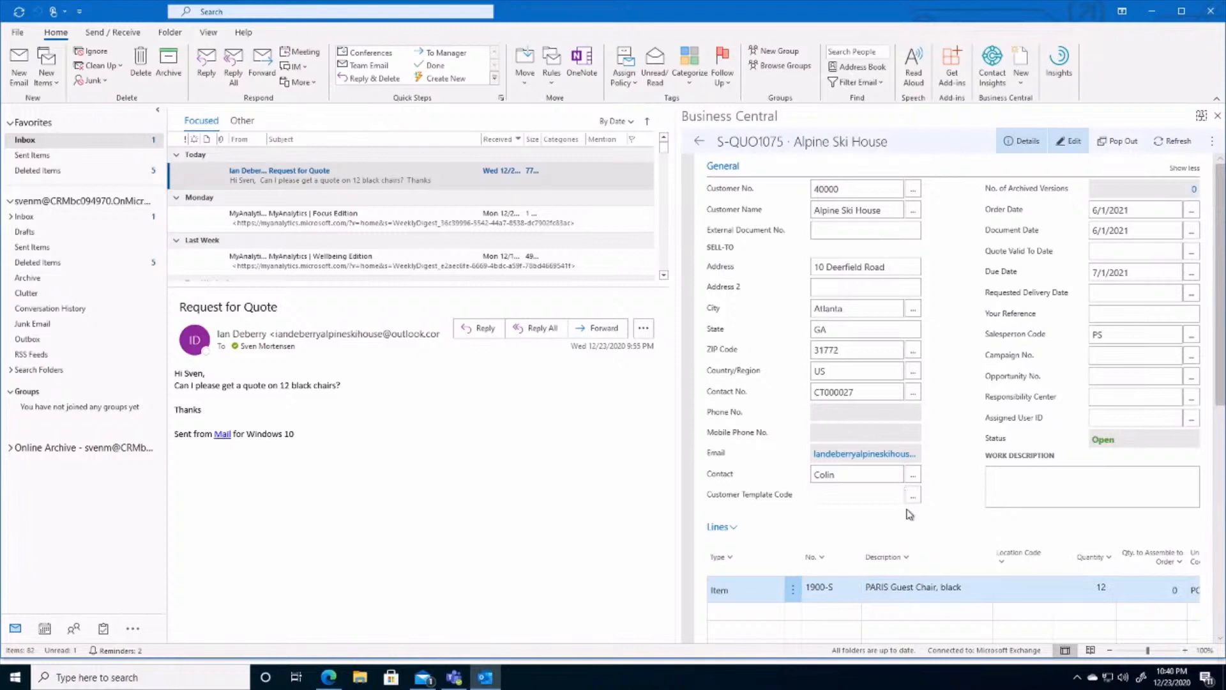
click(1212, 146)
click(1113, 563)
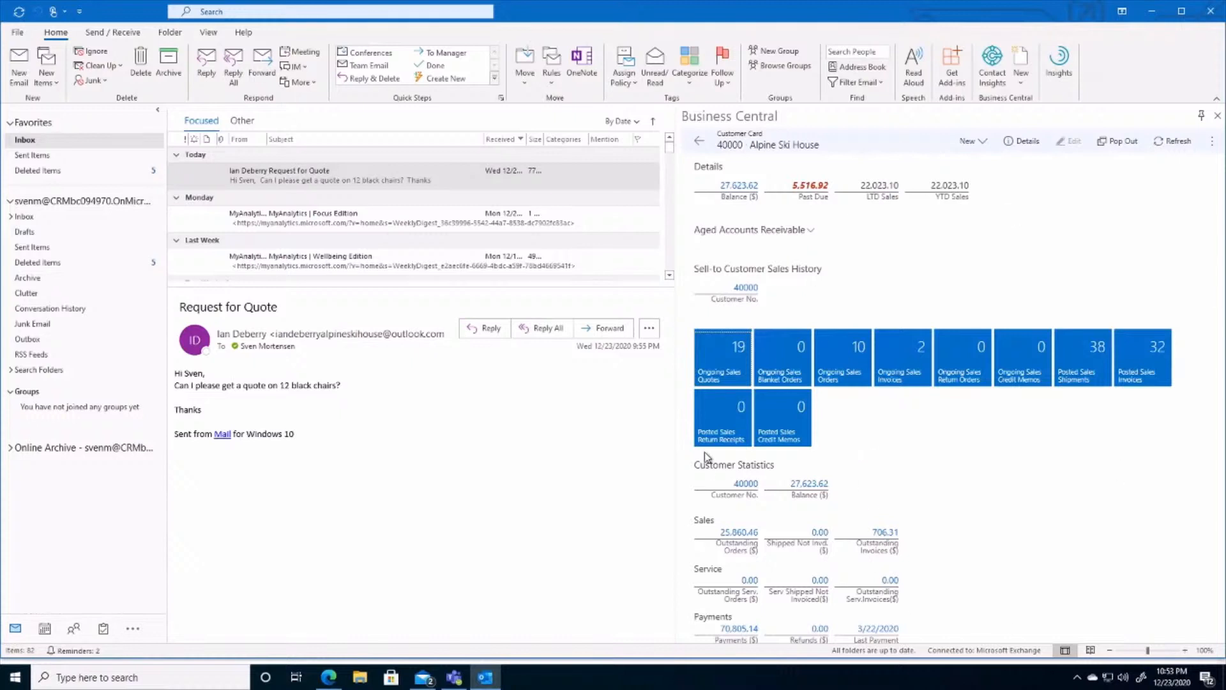
Step: Open the last of the customer's ongoing sales quotes, the one for the black guest chairs, for editing
click(737, 369)
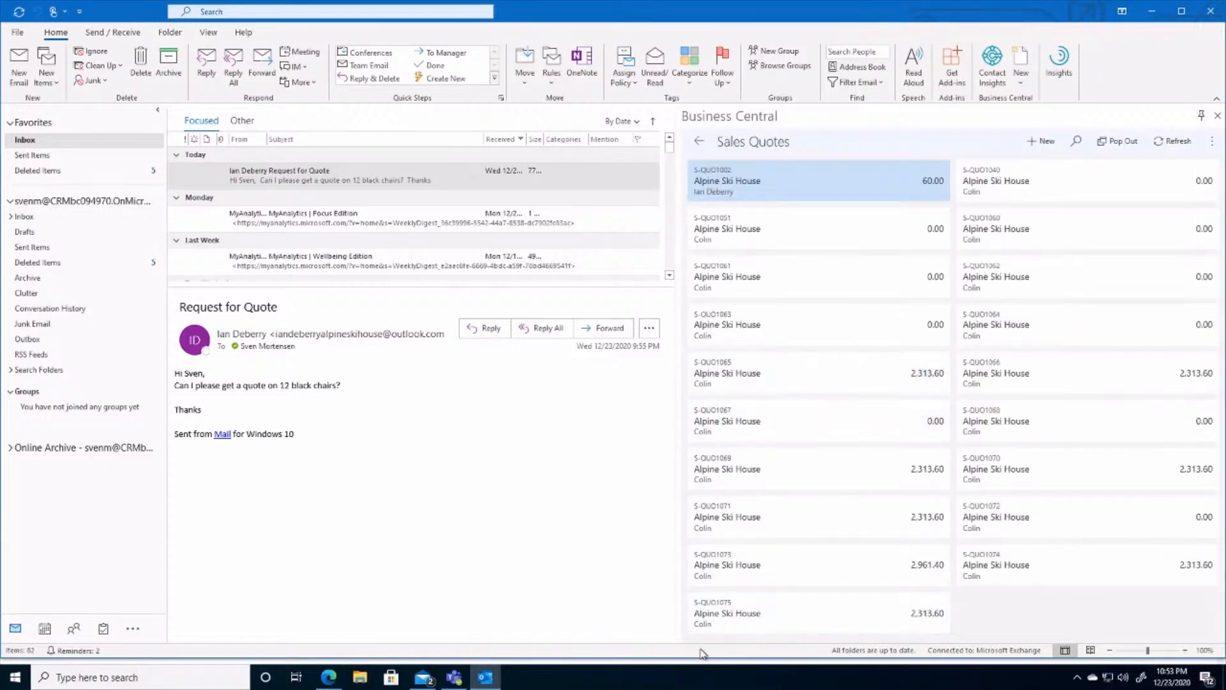
click(748, 622)
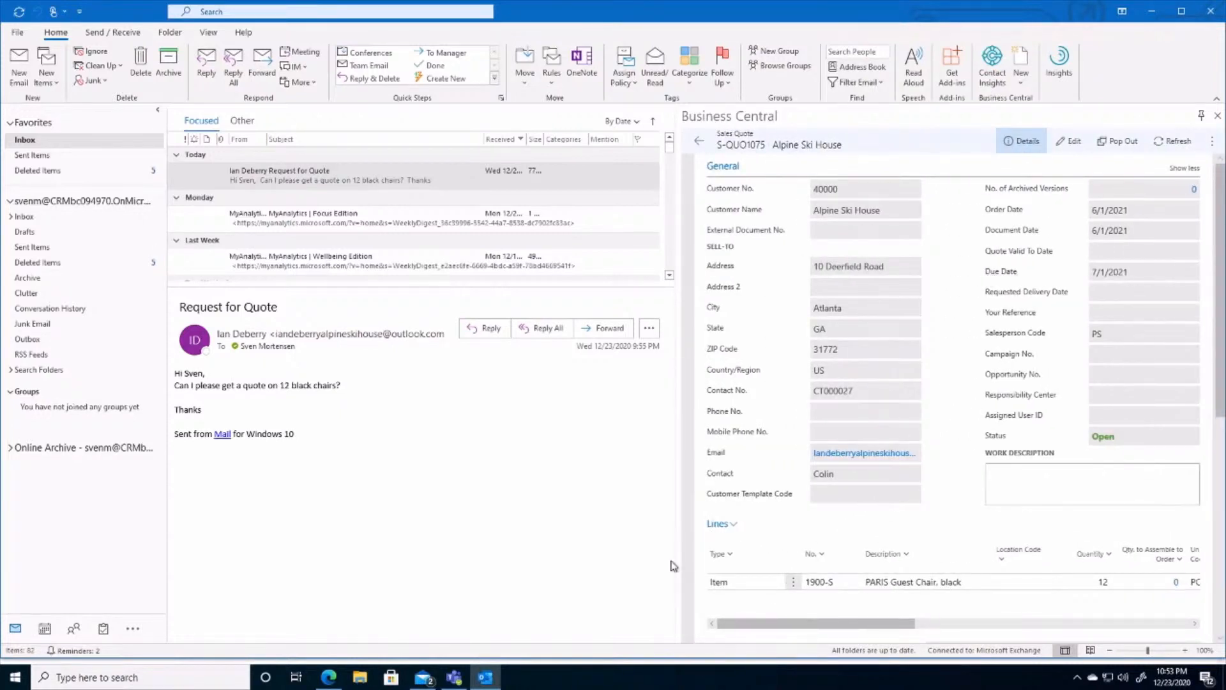
click(1071, 143)
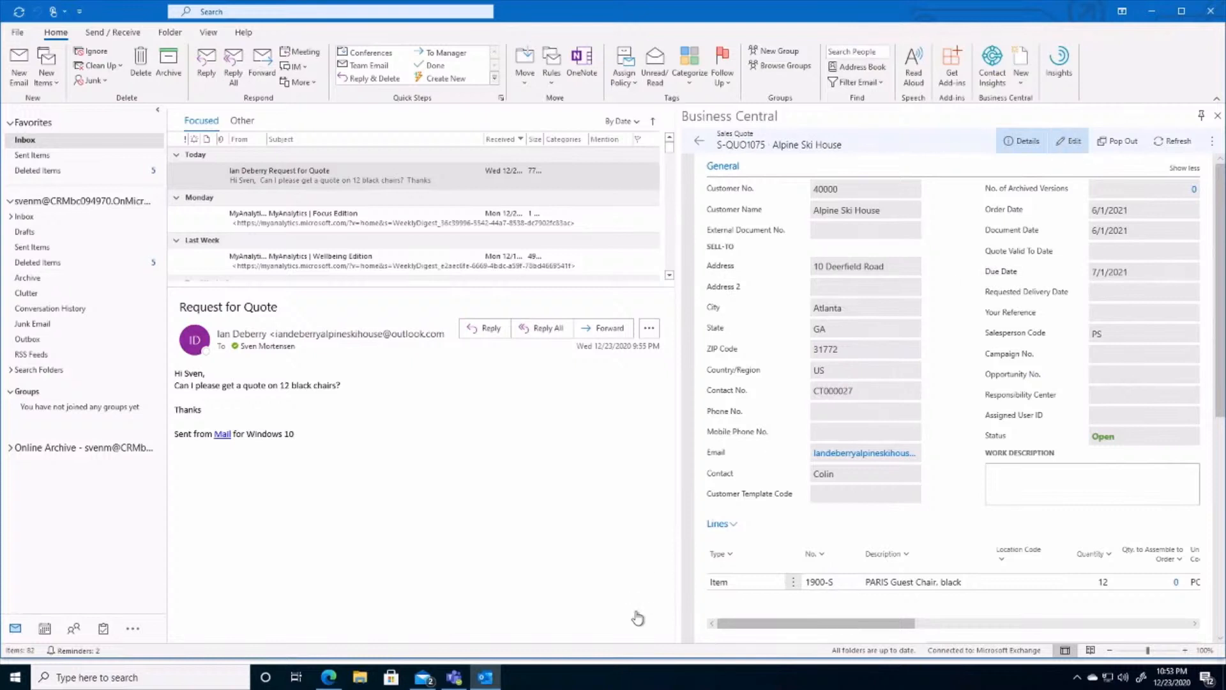
Step: Add a second quote line of type Item for 1920-S, ANTWERP Conference Table, with quantity 1
click(737, 606)
click(768, 607)
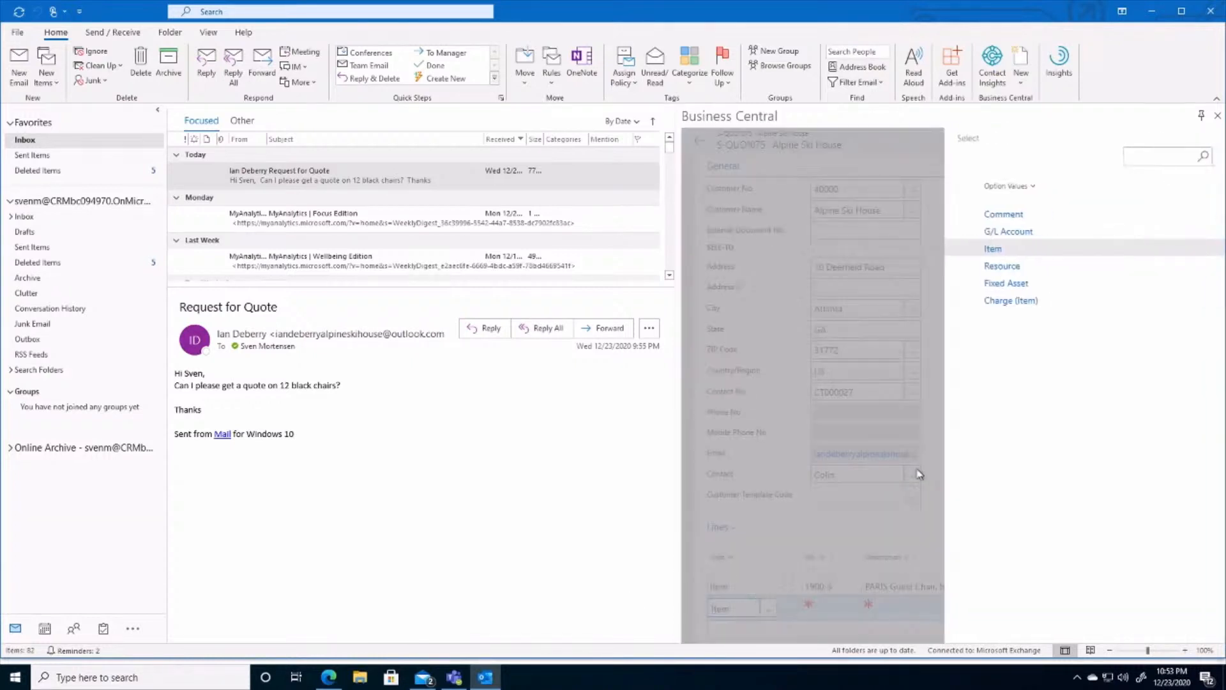
click(992, 250)
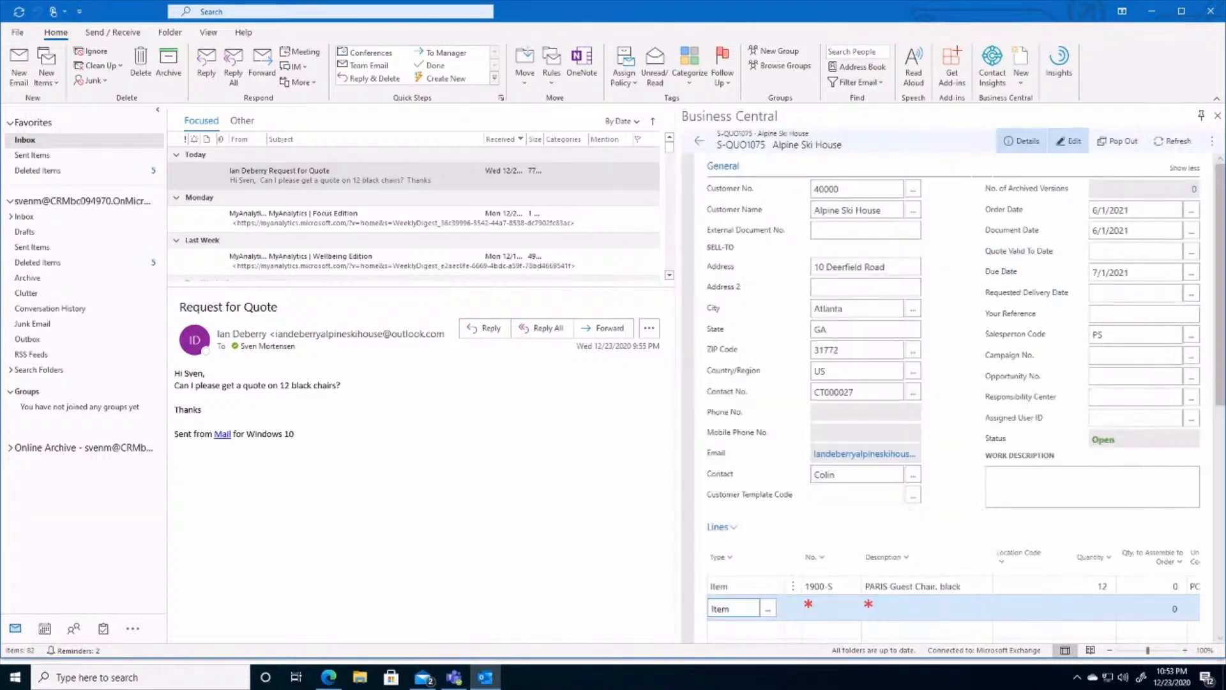
click(827, 606)
click(852, 606)
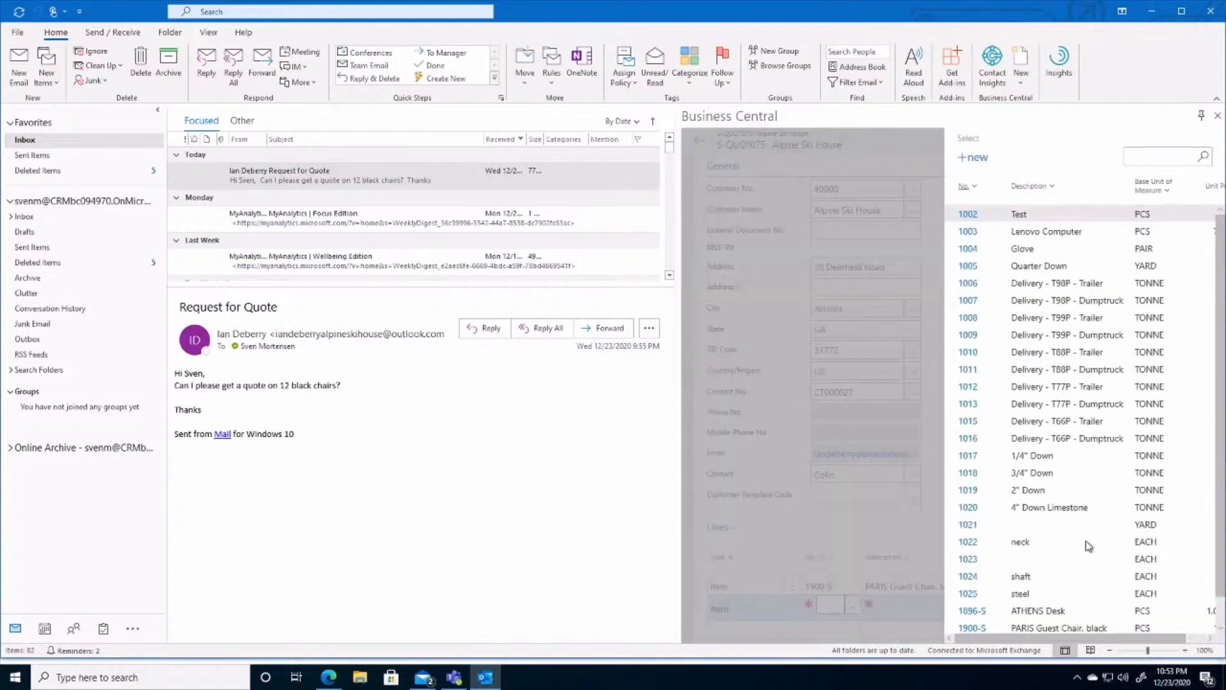
scroll(1060, 538, down, 1)
scroll(1068, 538, down, 2)
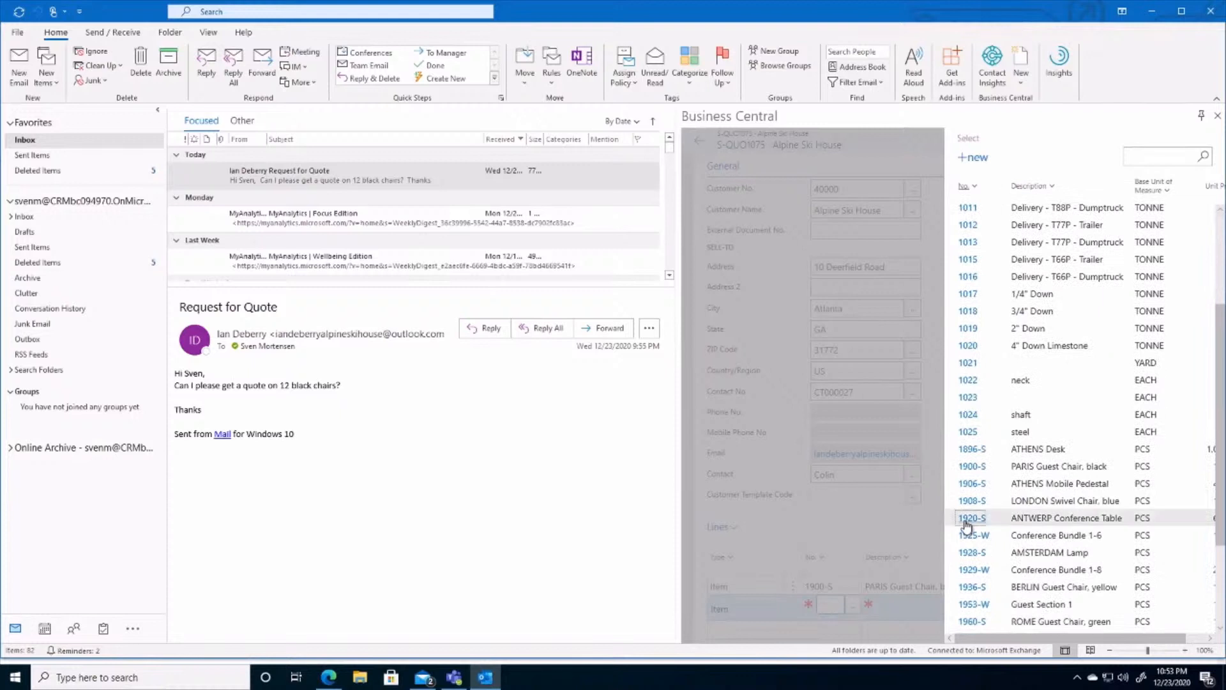
click(967, 521)
click(1099, 607)
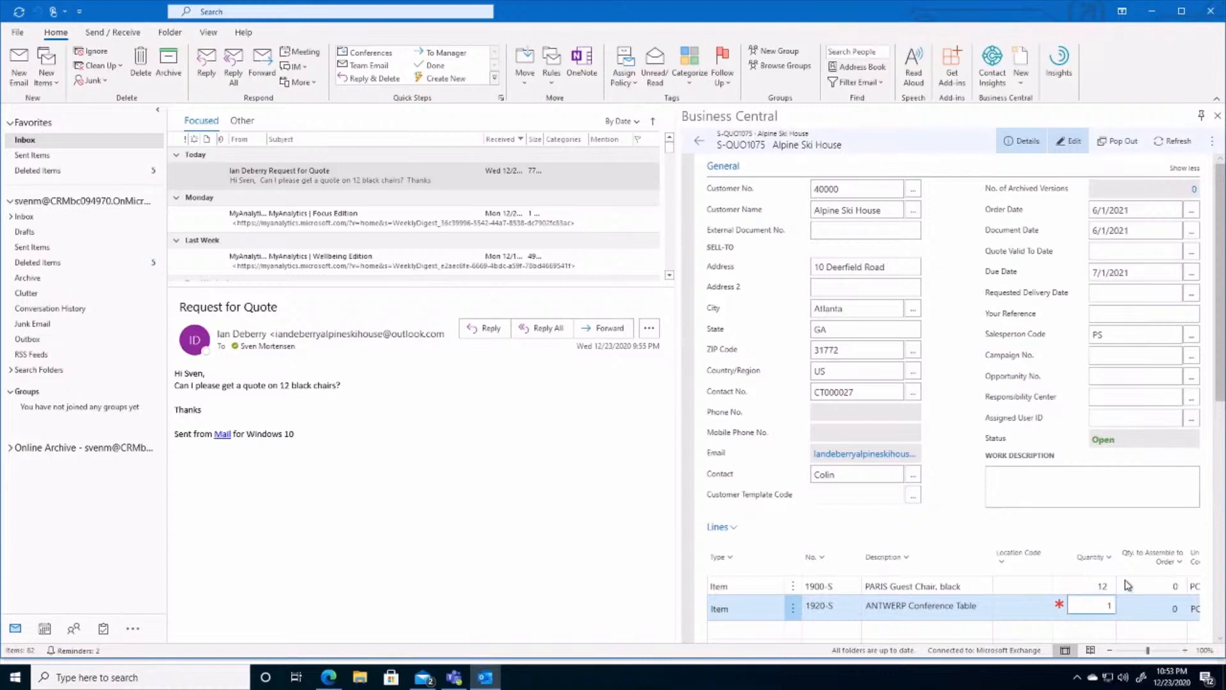
Step: Convert the Alpine Ski House sales quote to a sales order
click(1214, 139)
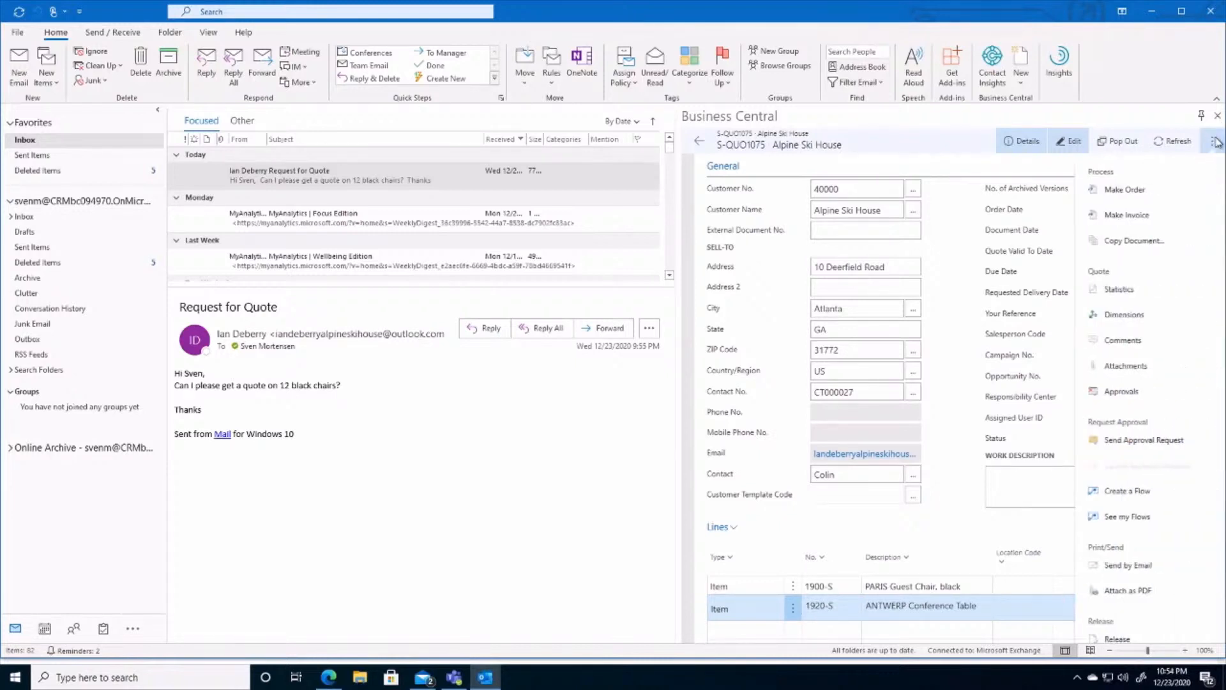
click(1130, 196)
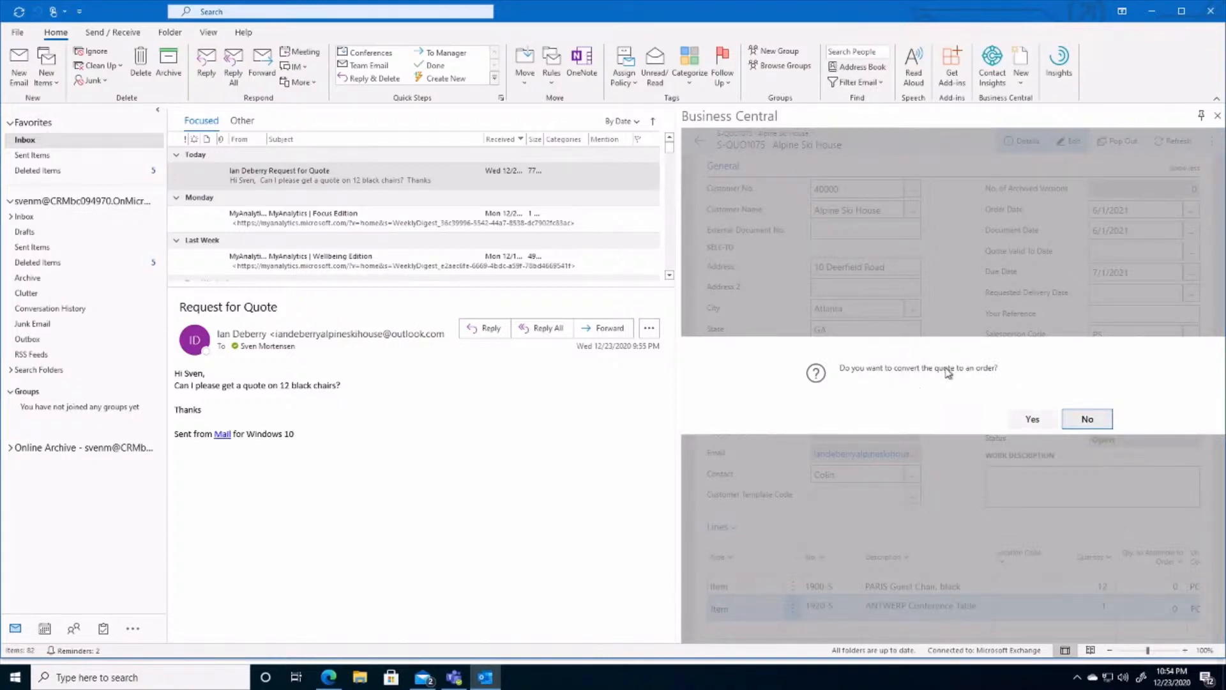
click(1043, 424)
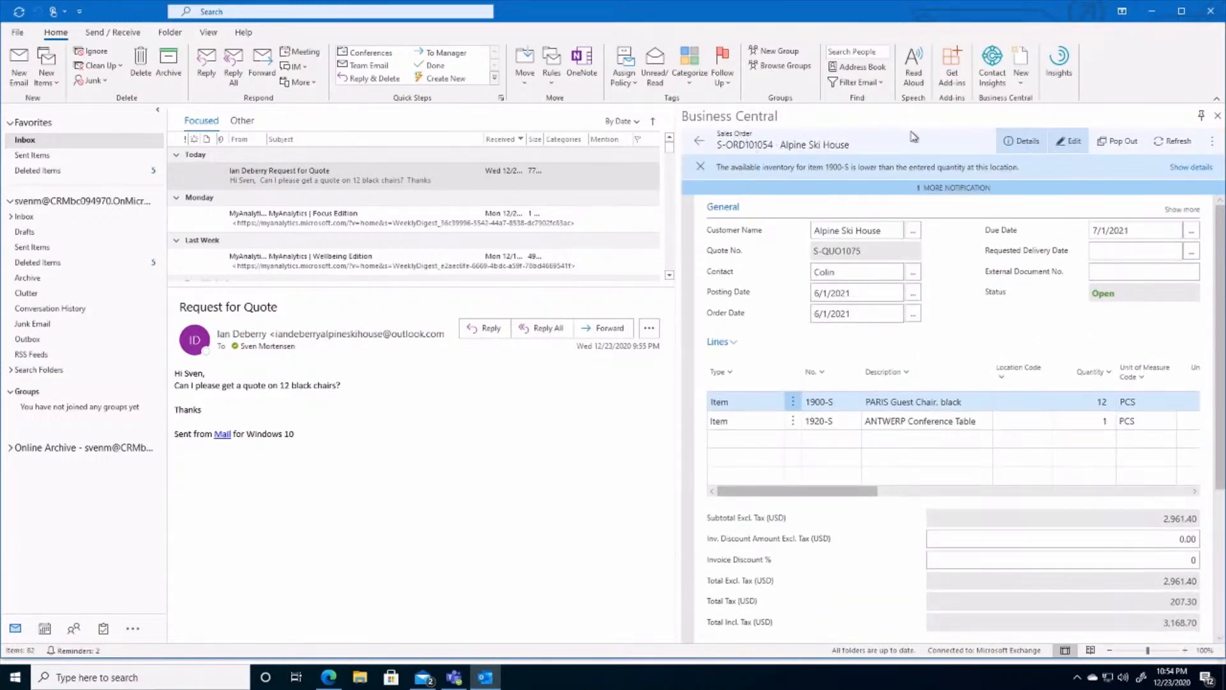
click(1212, 141)
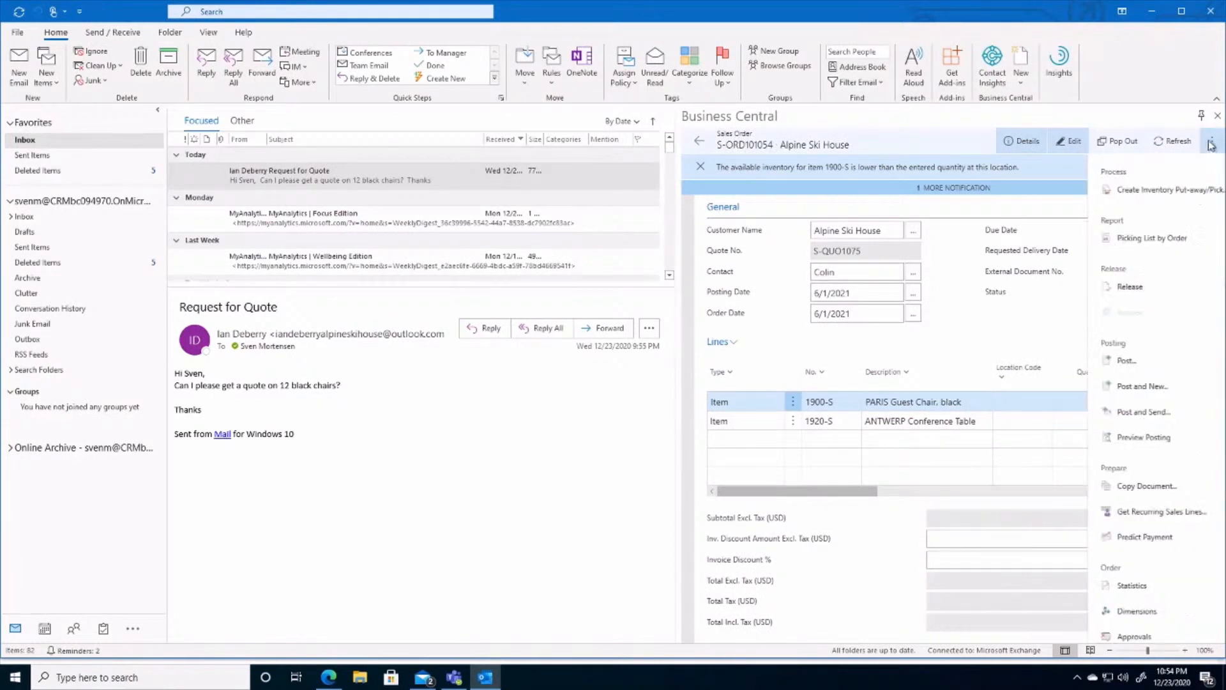
scroll(1098, 451, down, 3)
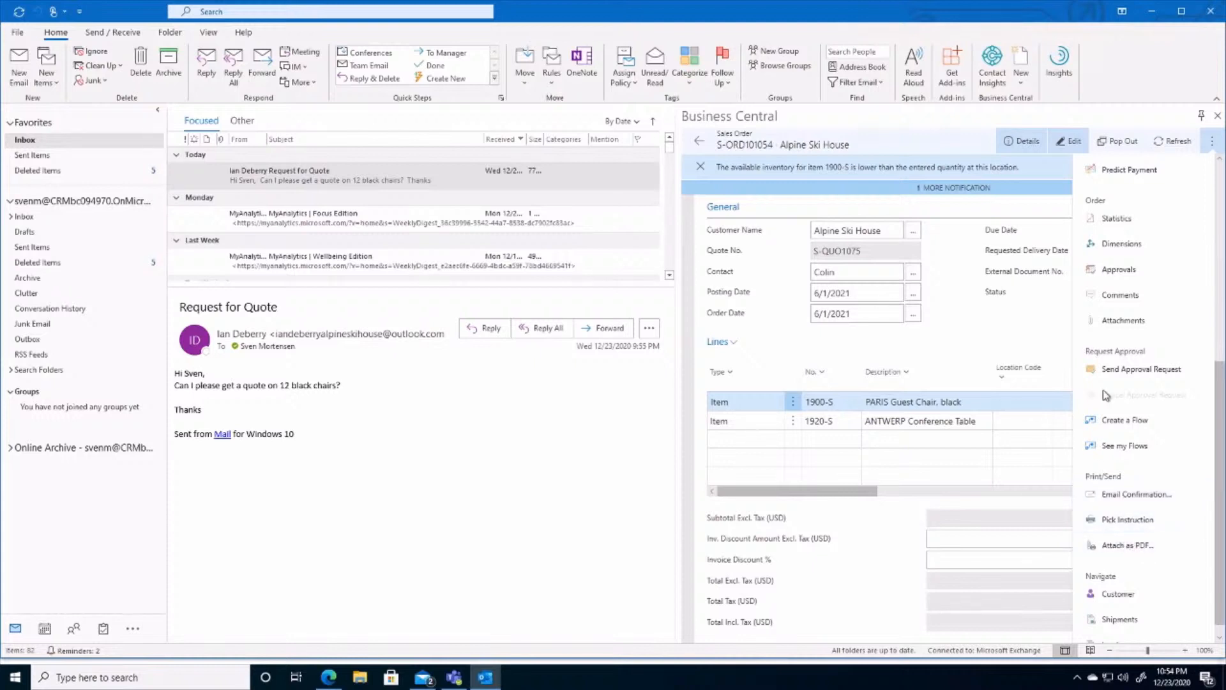
click(785, 254)
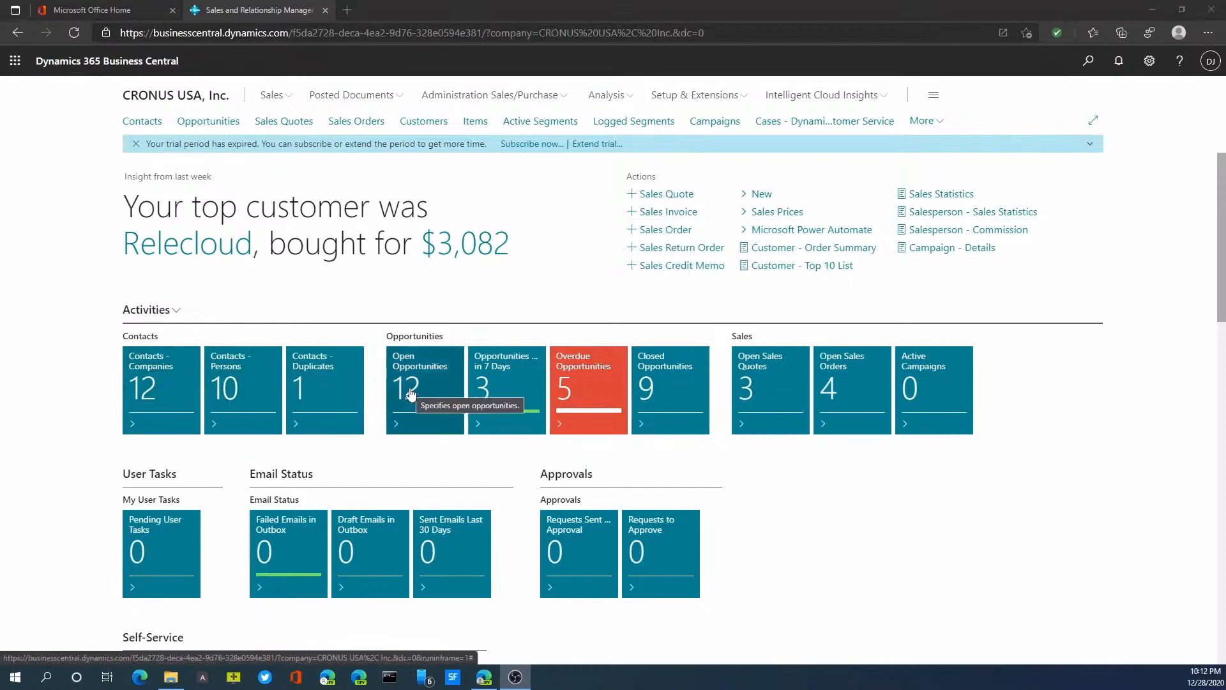
Step: Look over the CRONUS USA home page's activity tiles, sales pipeline and opportunity charts in Business Central
scroll(446, 527, down, 5)
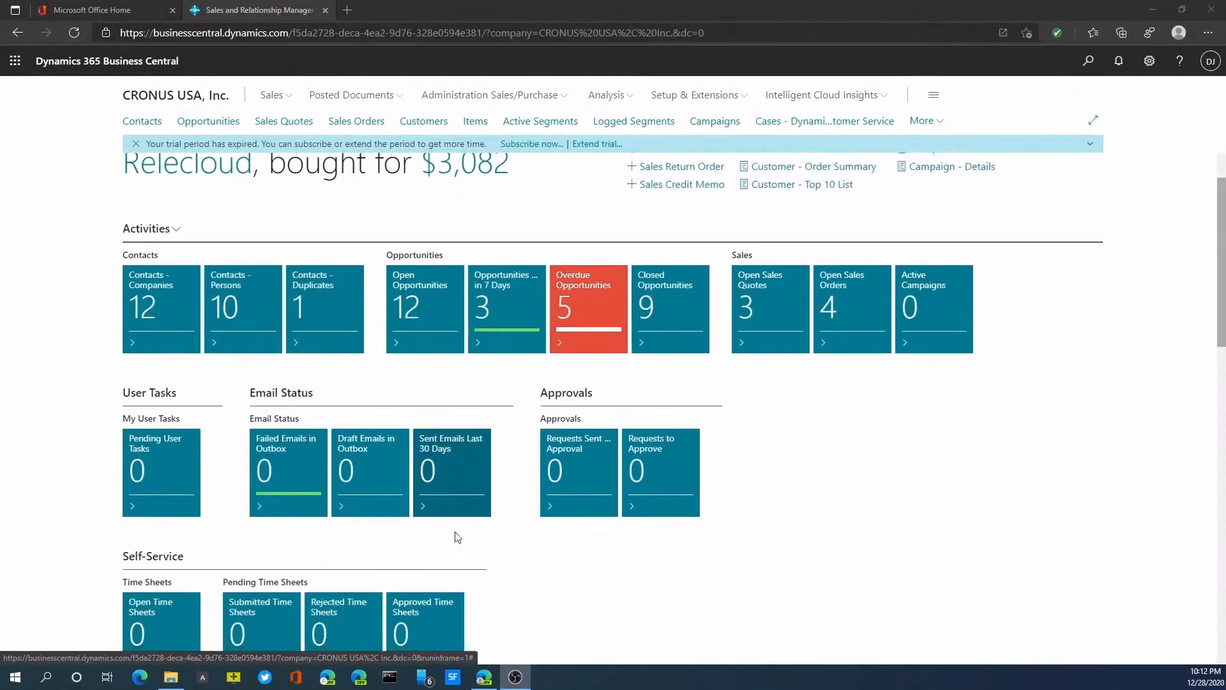
scroll(447, 528, down, 3)
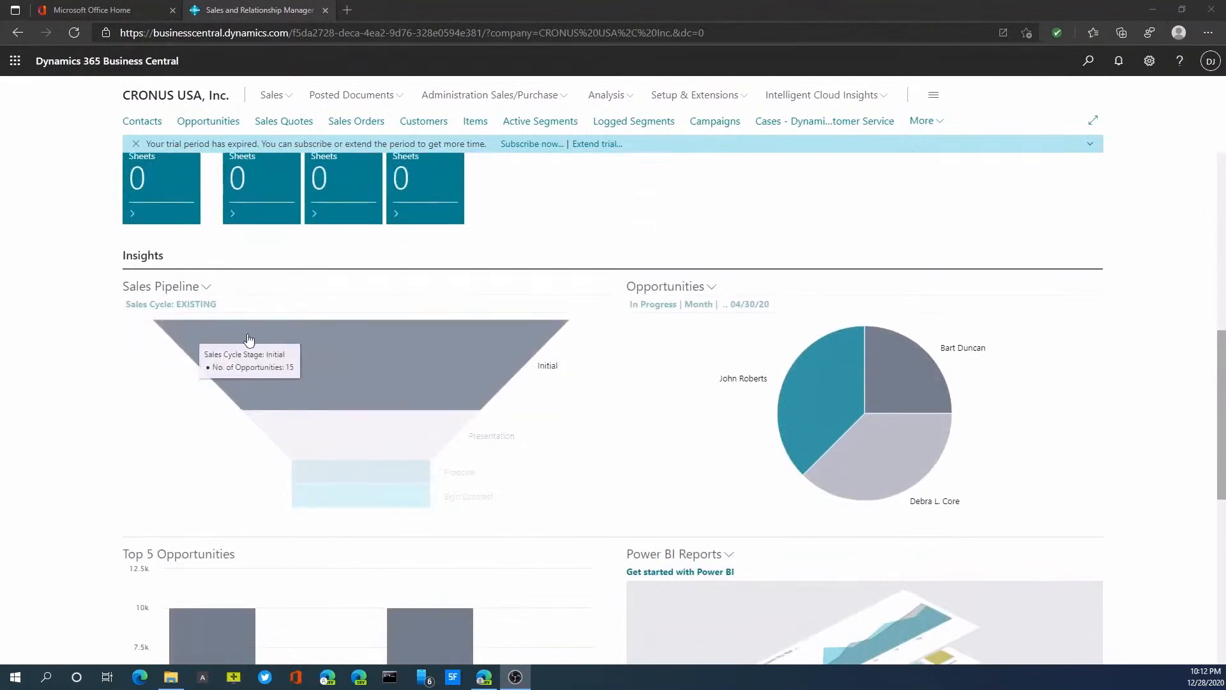
scroll(712, 509, down, 2)
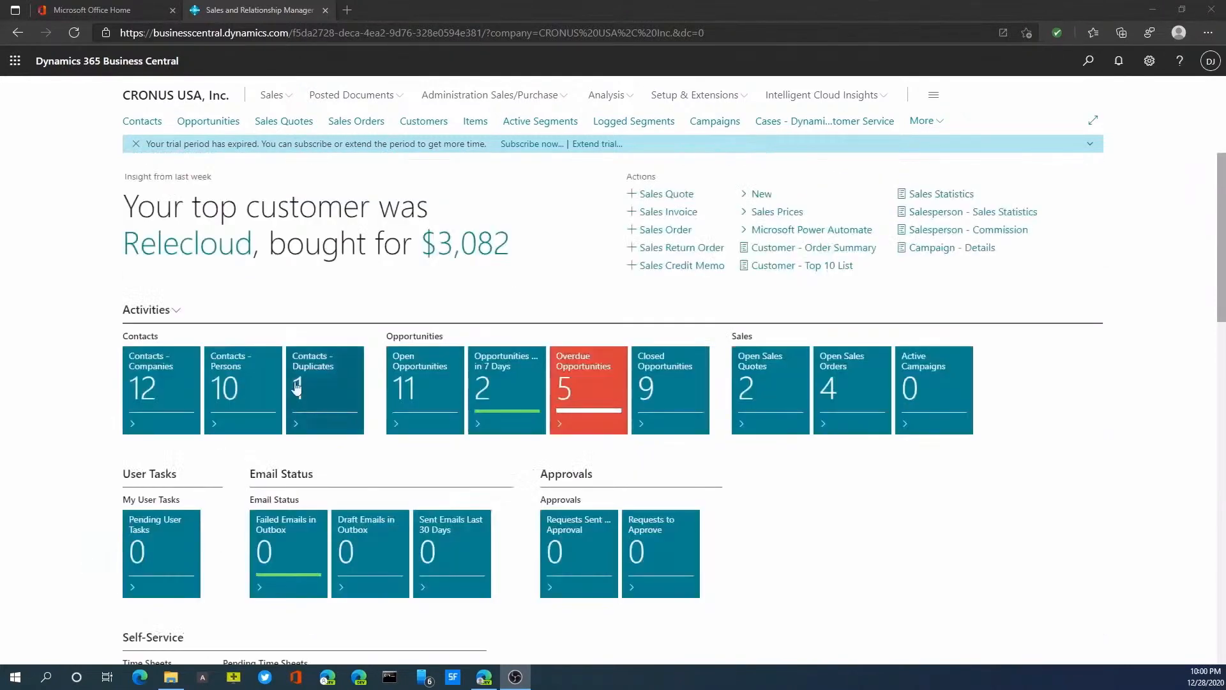
Step: Open the contact card of the person who works at First Up Consultants from the contacts list
click(157, 123)
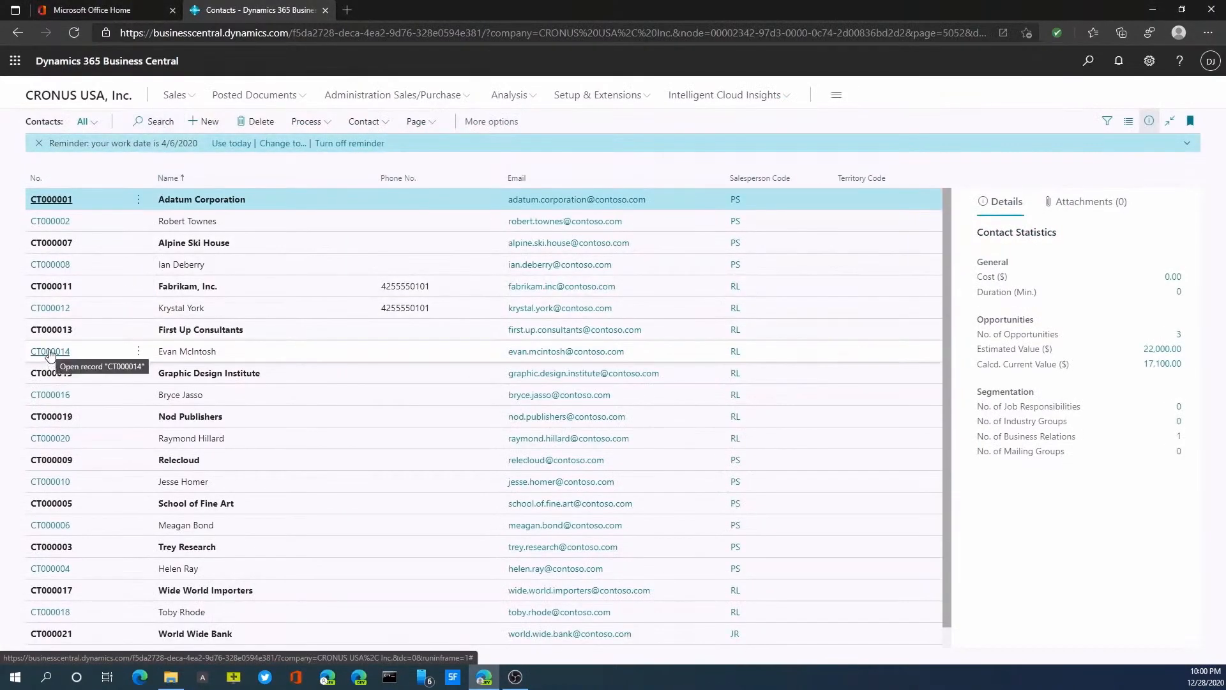
click(49, 351)
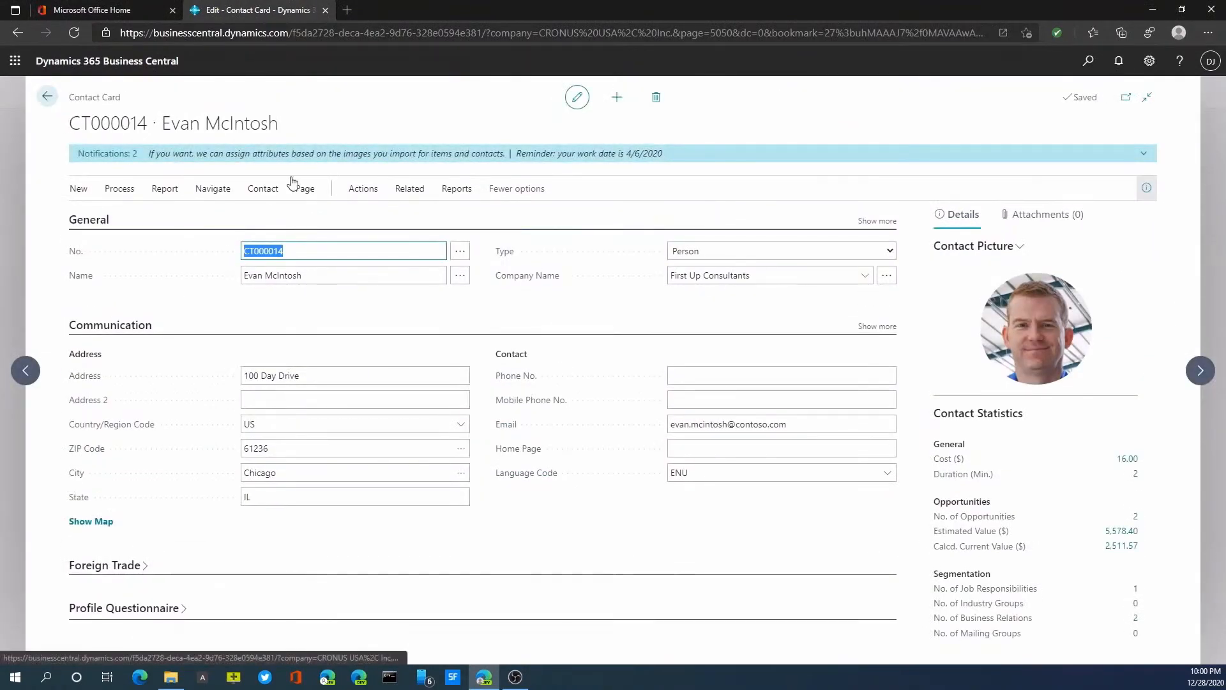
Step: Create an opportunity from the First Up Consultants person's contact card and set its sales cycle code to EXISTING
click(362, 189)
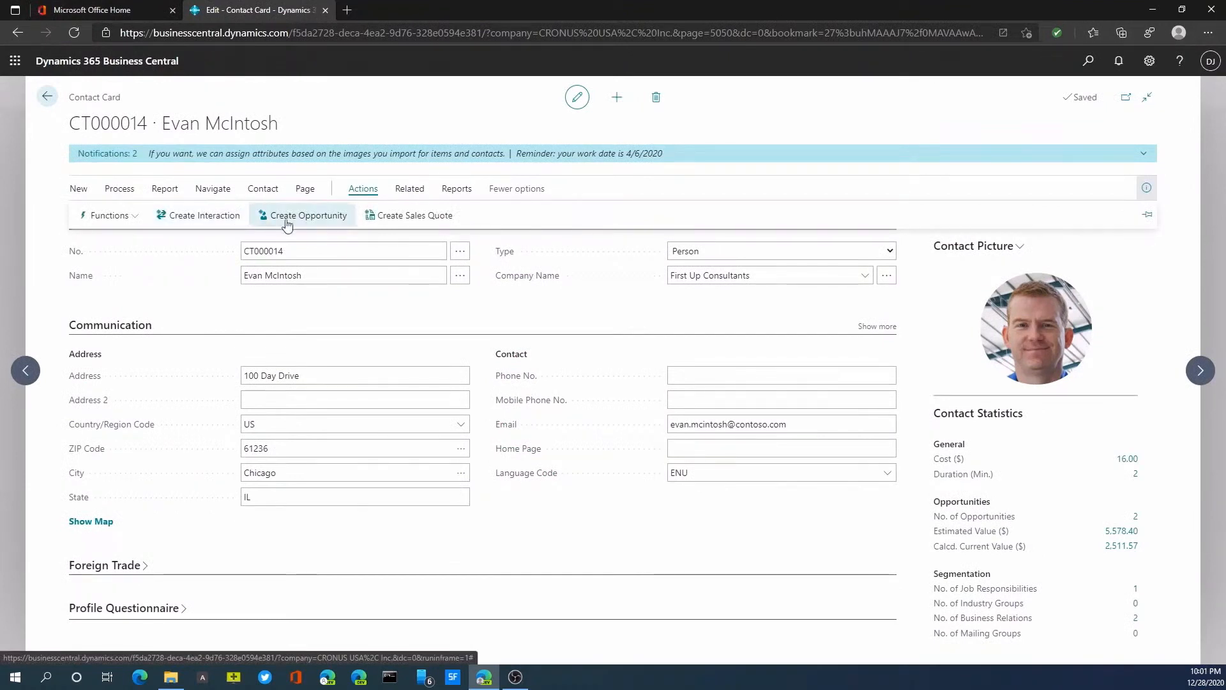
click(371, 279)
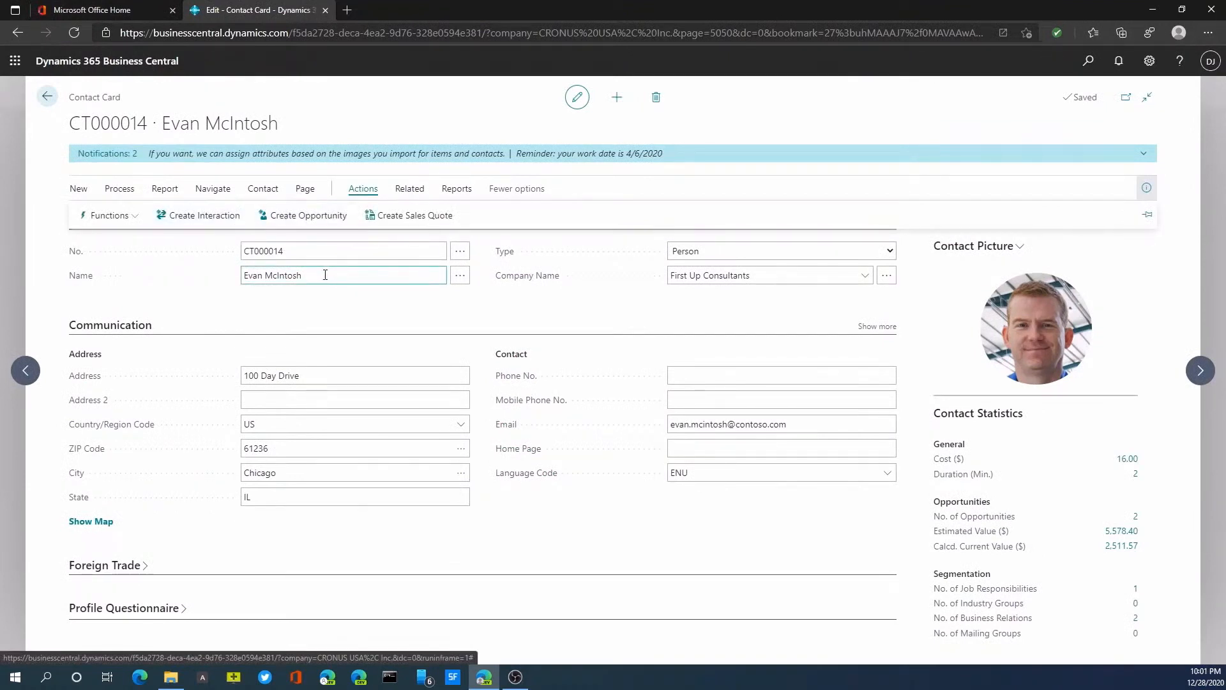
click(280, 217)
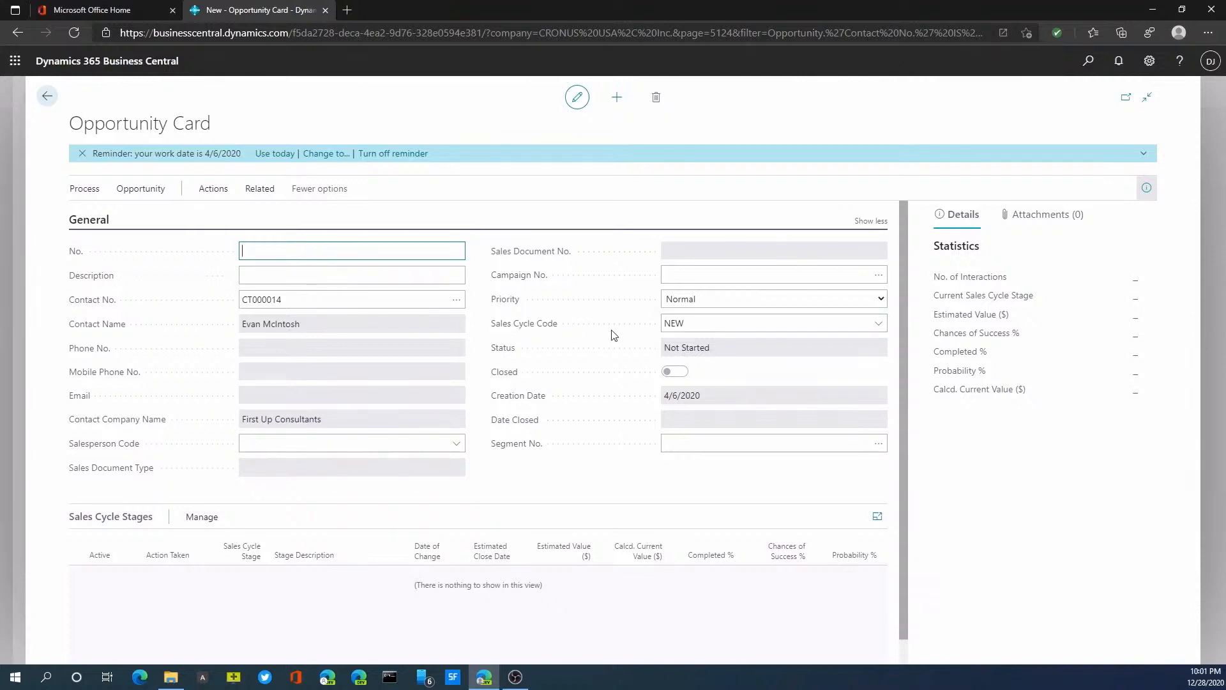
click(878, 323)
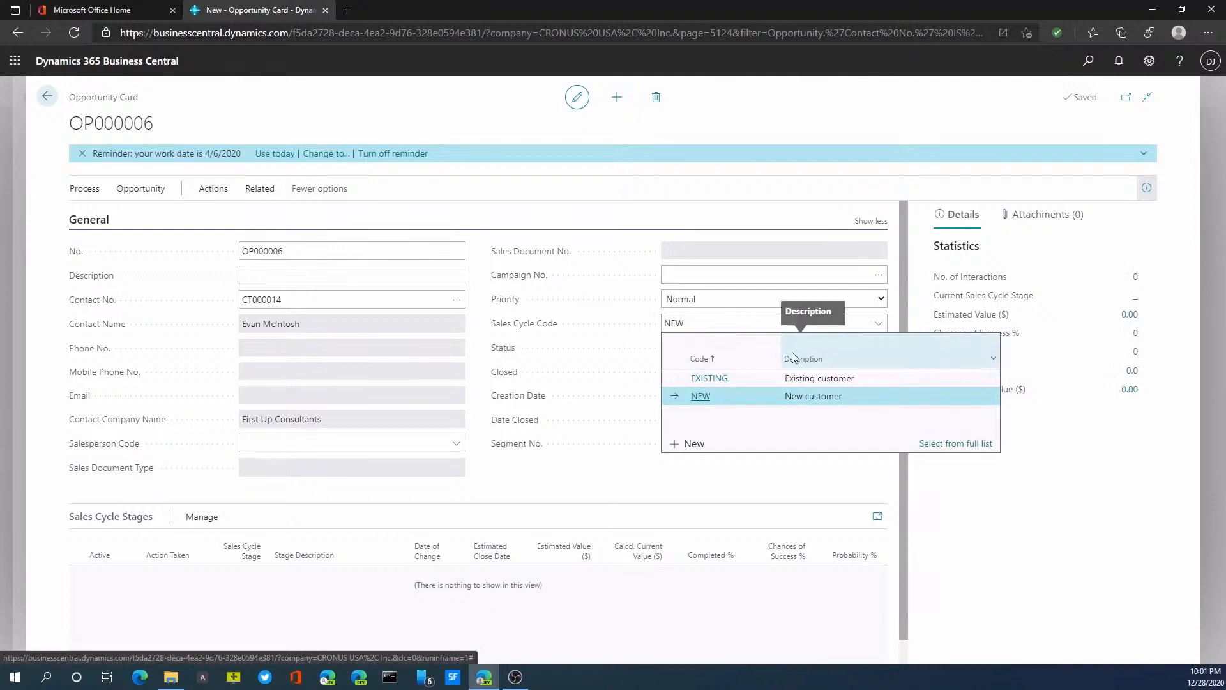
click(738, 381)
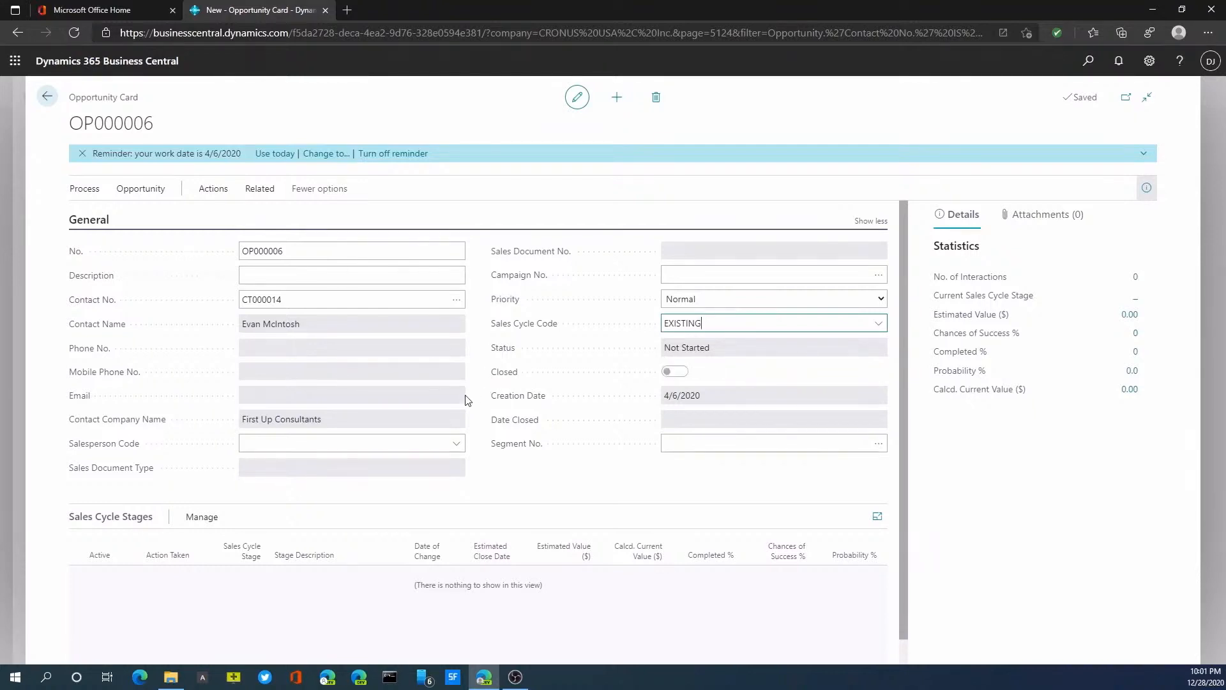
Step: Describe the opportunity as "BC software Sales" and assign it to salesperson code JR
click(300, 274)
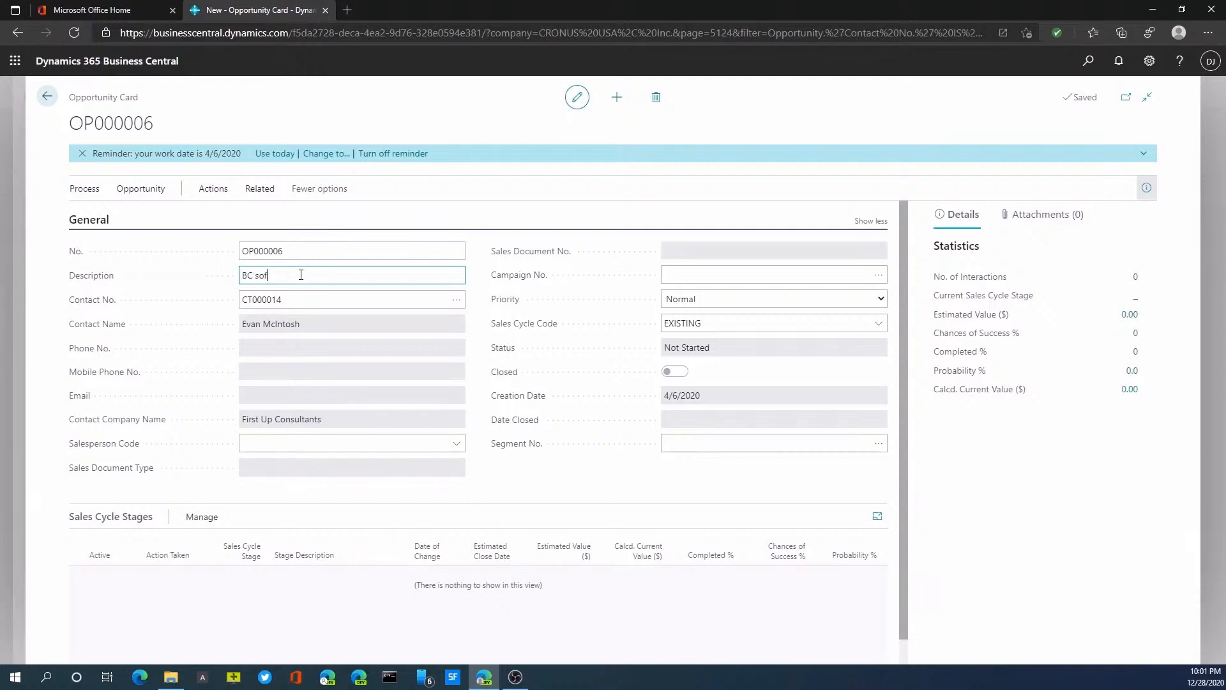
text(BC software Sales)
key(Tab)
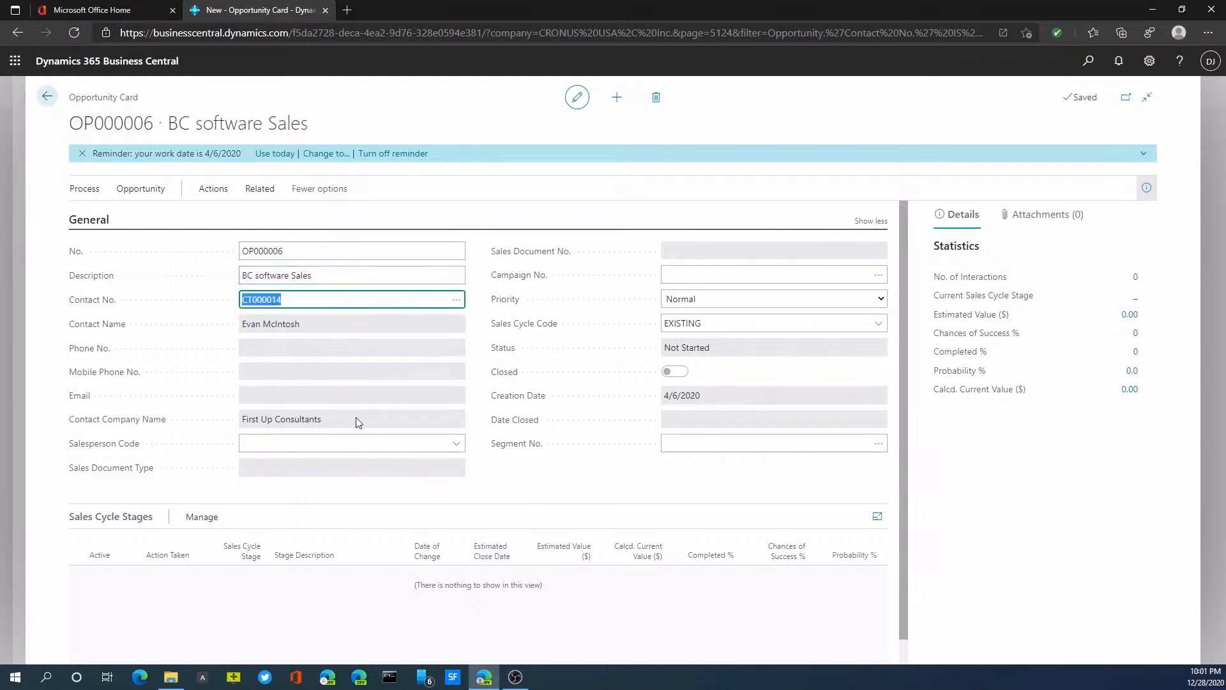
click(454, 446)
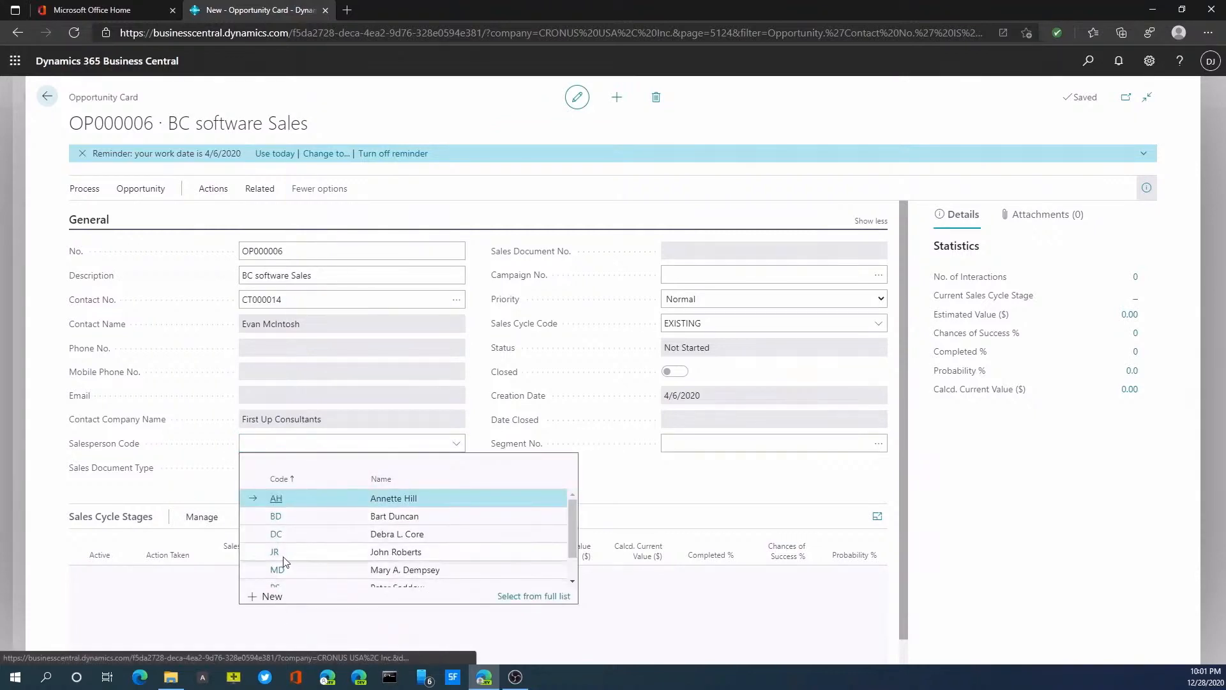
click(281, 553)
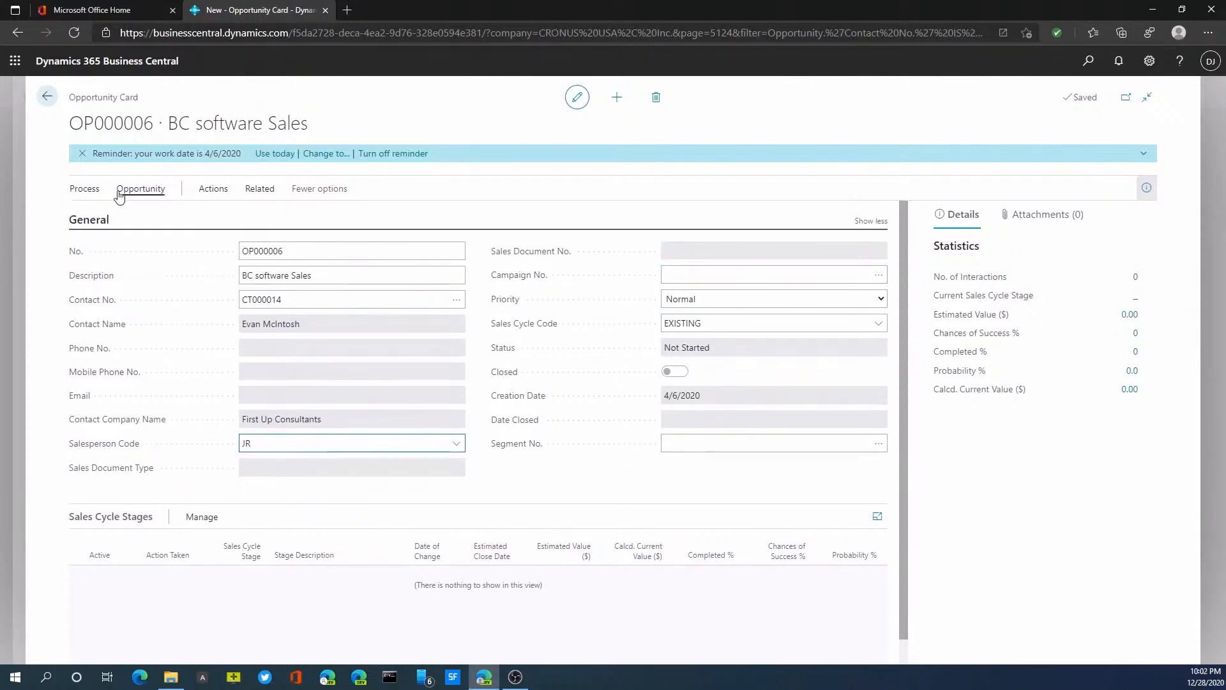
Step: Activate the first sales cycle stage of the BC software Sales opportunity
click(86, 196)
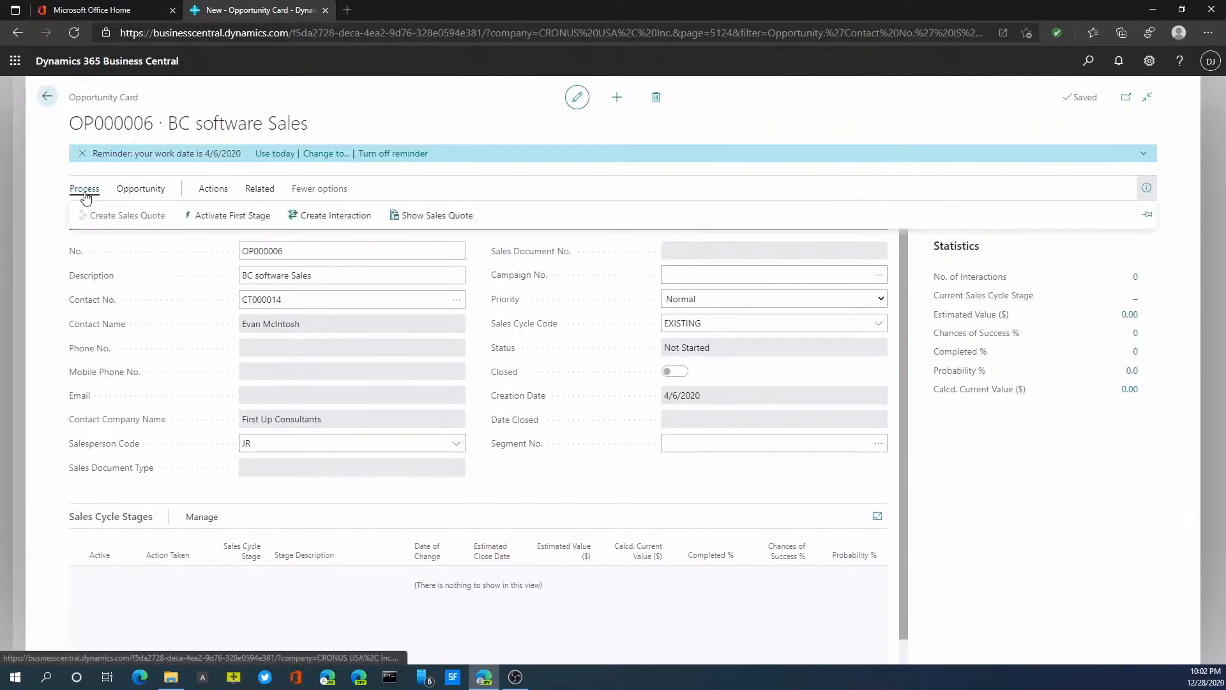
click(239, 217)
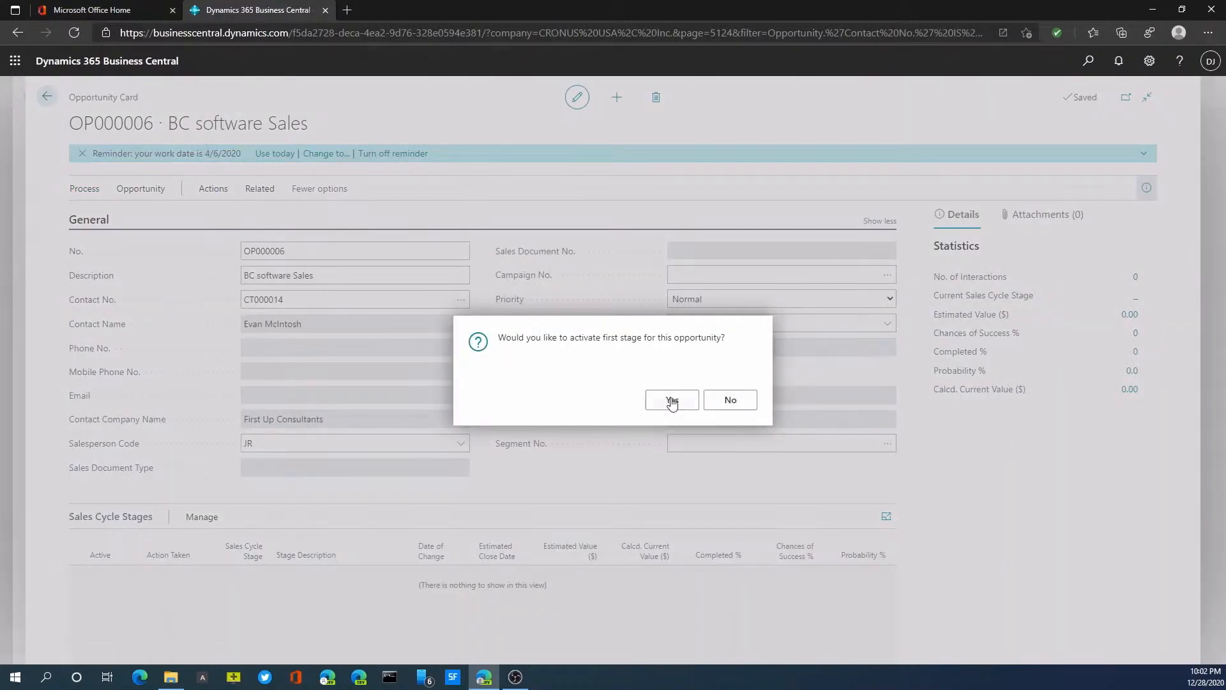
click(671, 400)
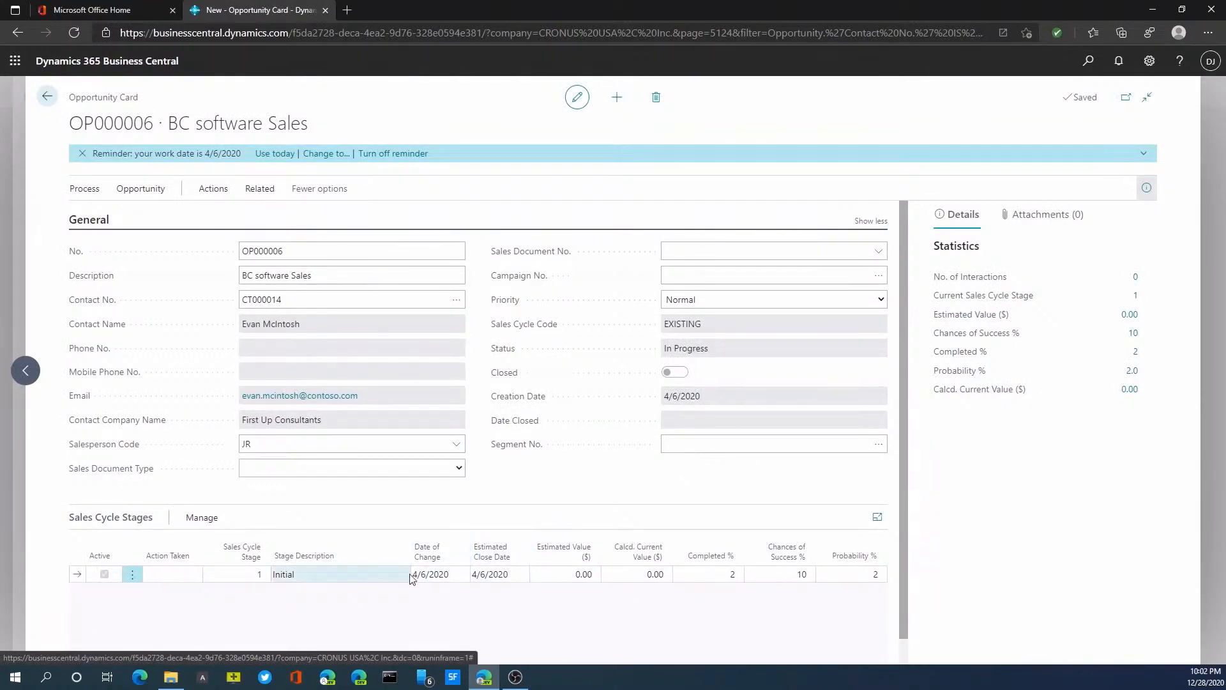
Step: Update the opportunity's current stage with action type Update, an estimated sales value of 5,000 and a 40% chance of success
scroll(310, 578, down, 1)
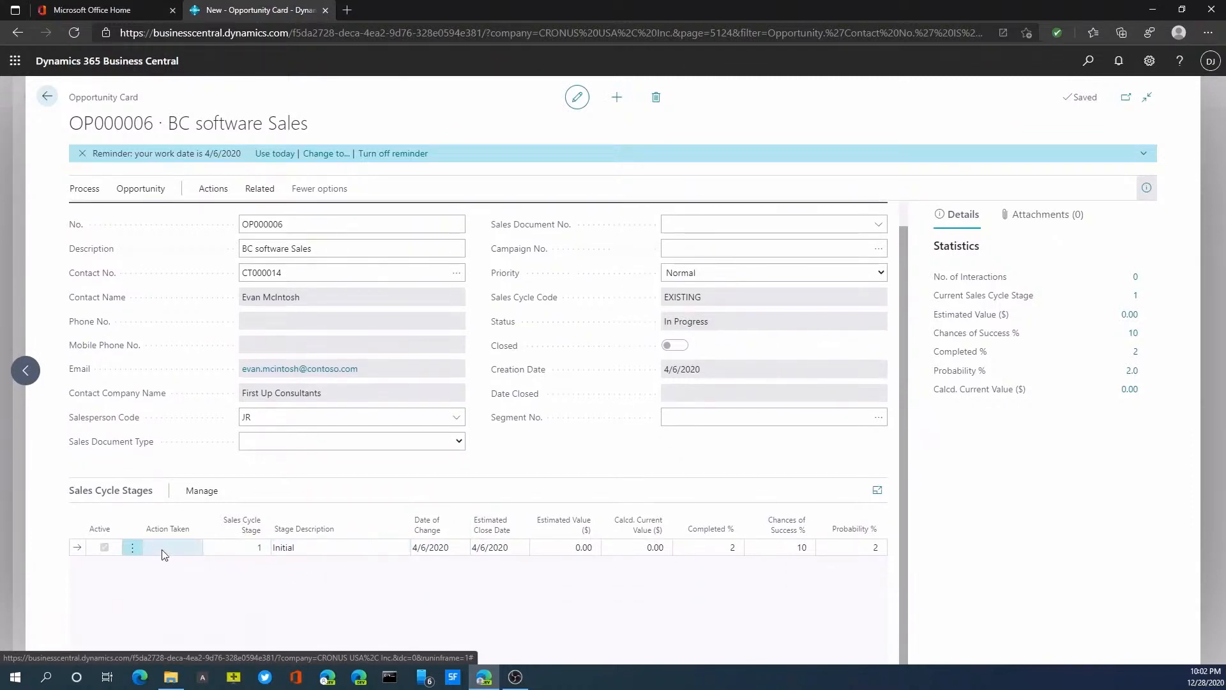
click(95, 191)
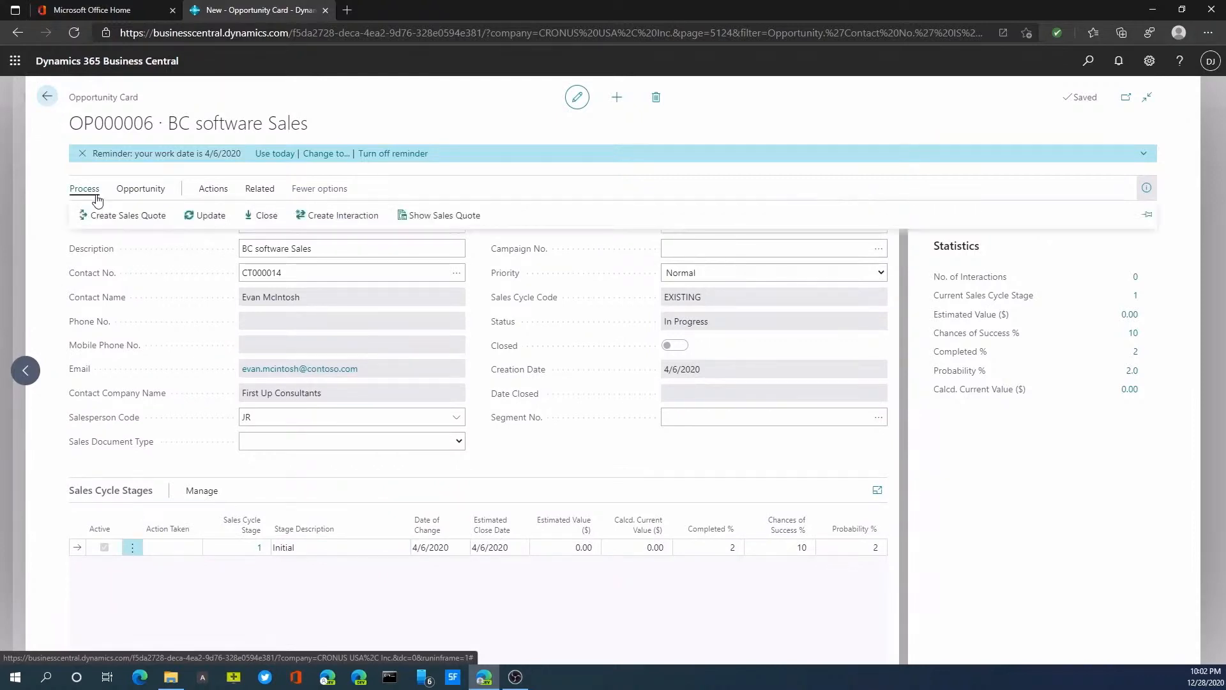
click(226, 221)
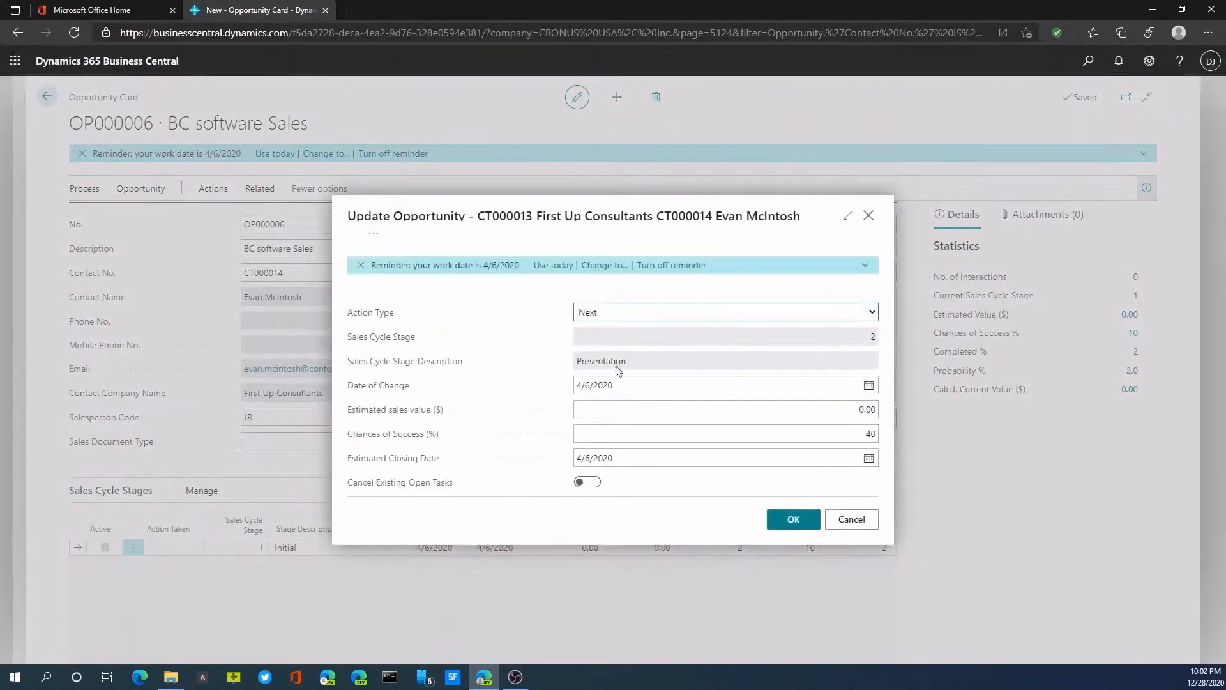
click(641, 316)
click(617, 375)
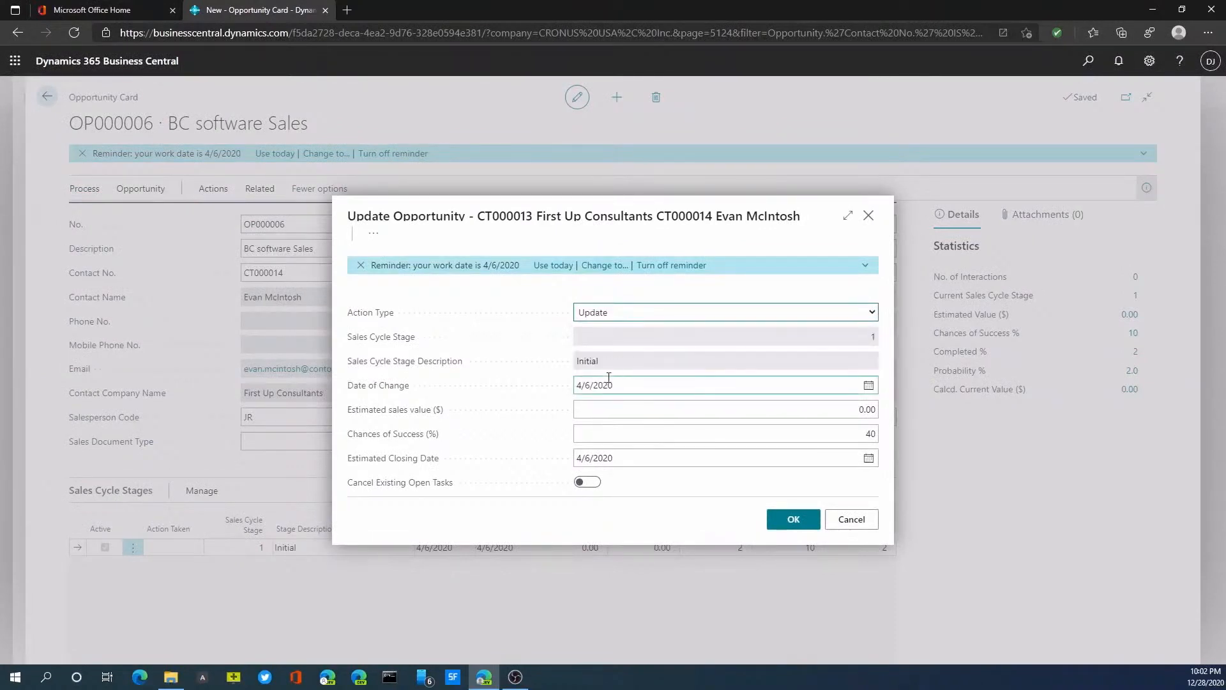
click(725, 416)
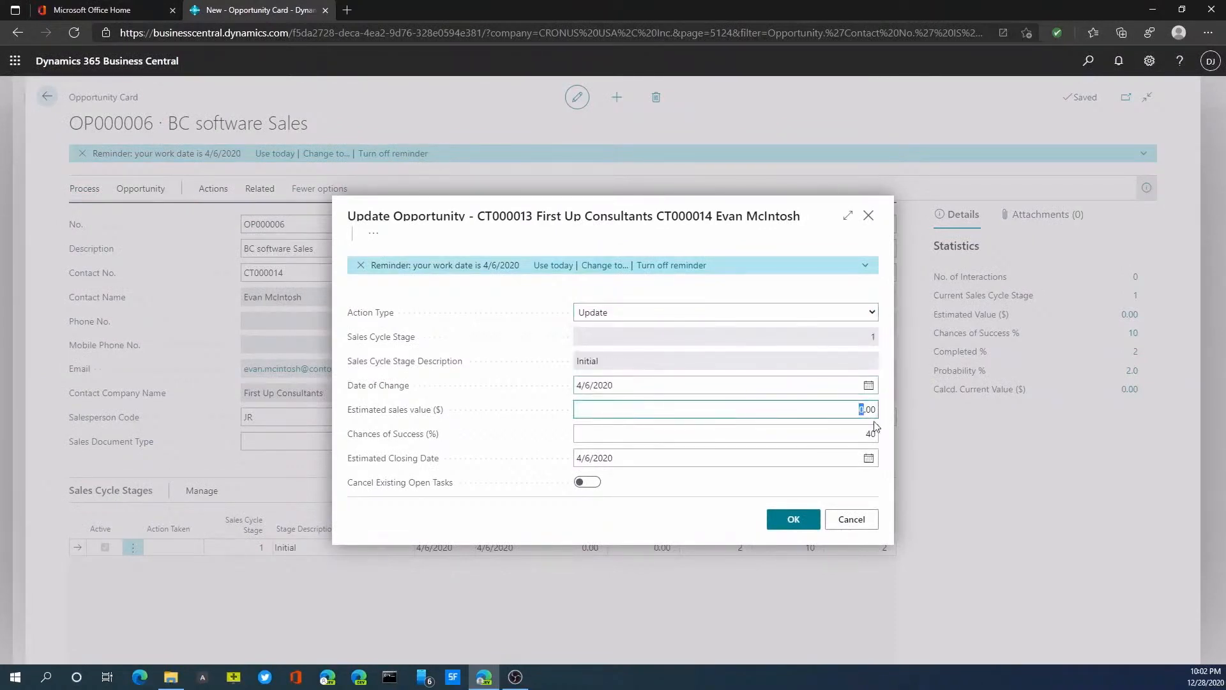
text(50)
click(819, 436)
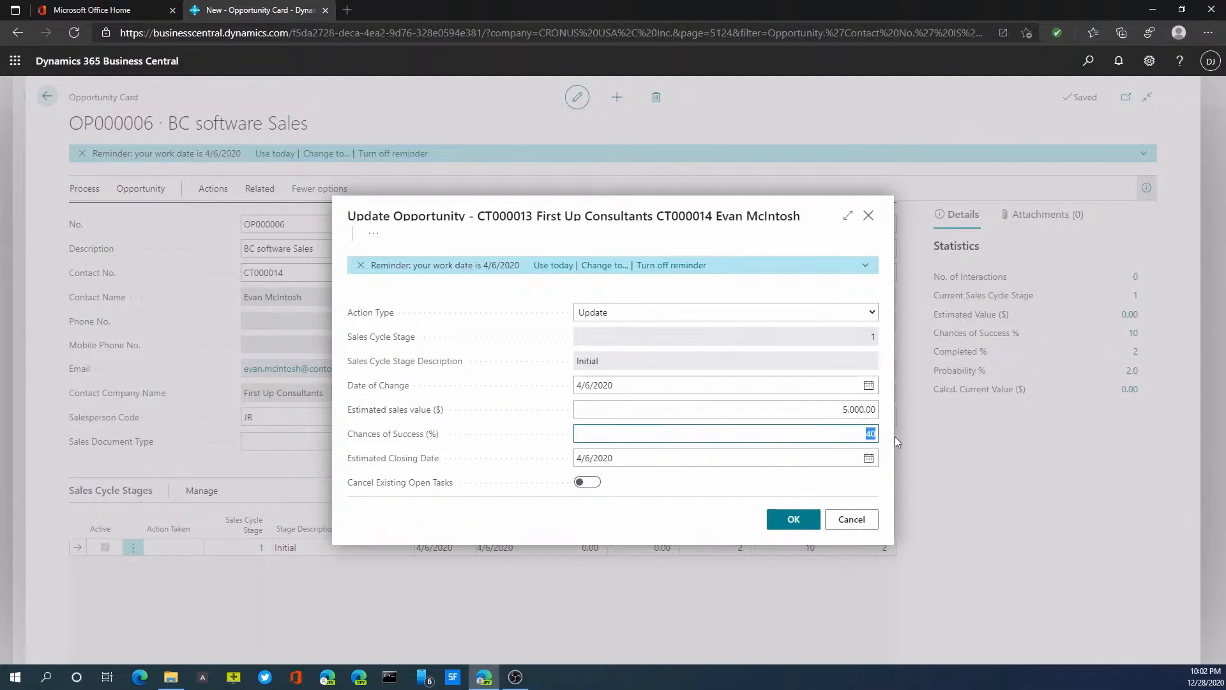
text(0)
click(793, 518)
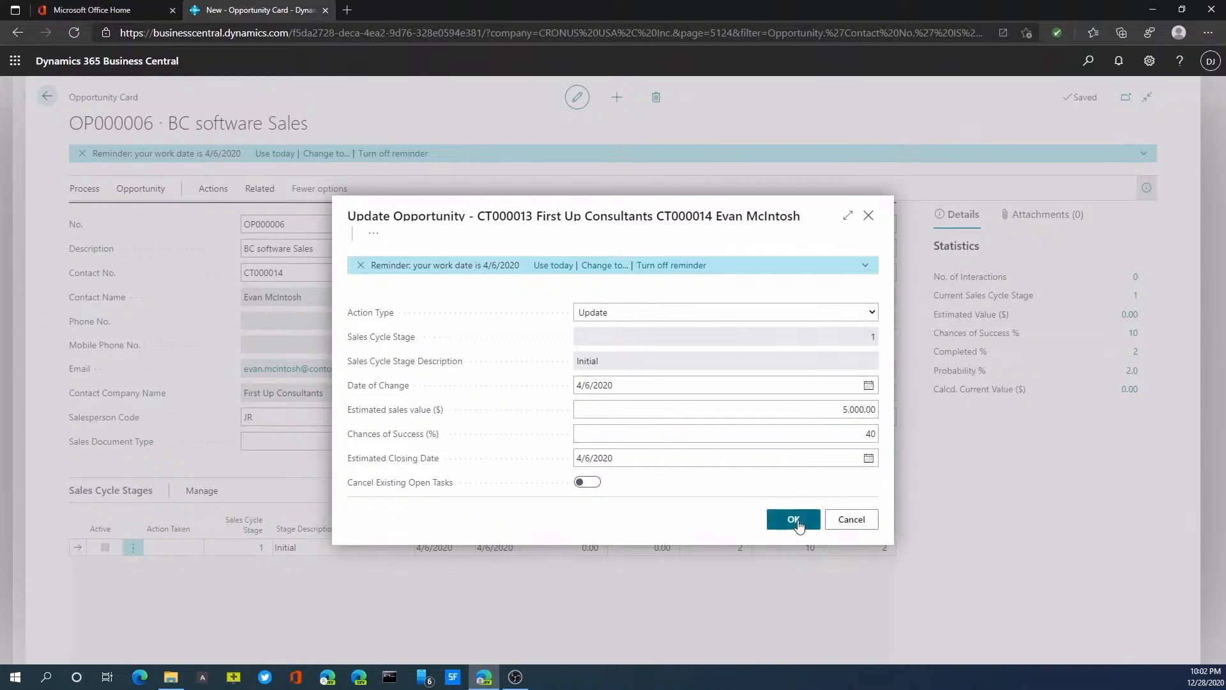
Step: Advance the opportunity to the next stage, Presentation, with a 50% chance of success
click(89, 196)
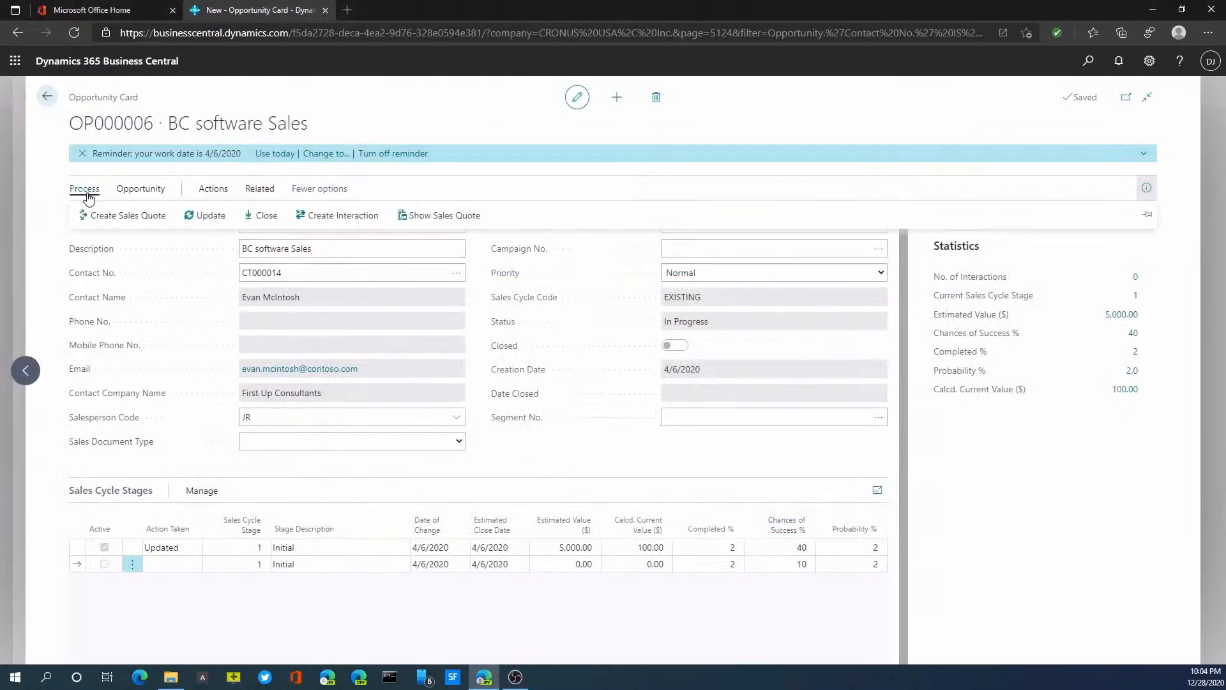
click(205, 225)
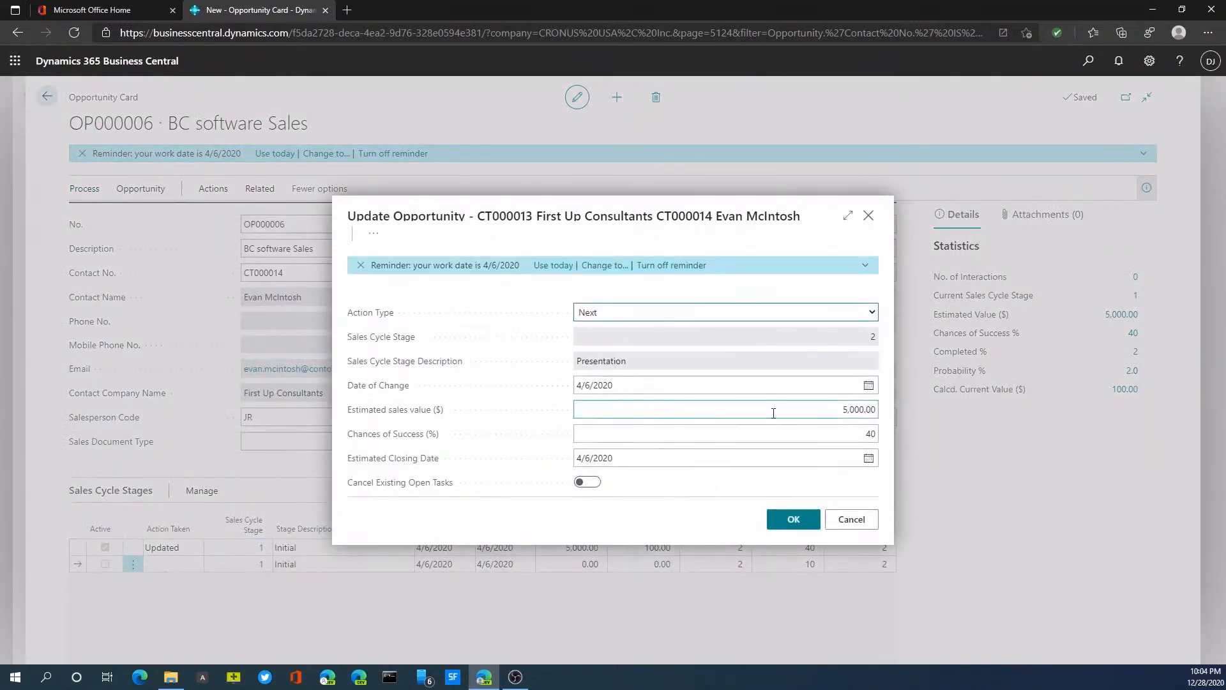
click(871, 433)
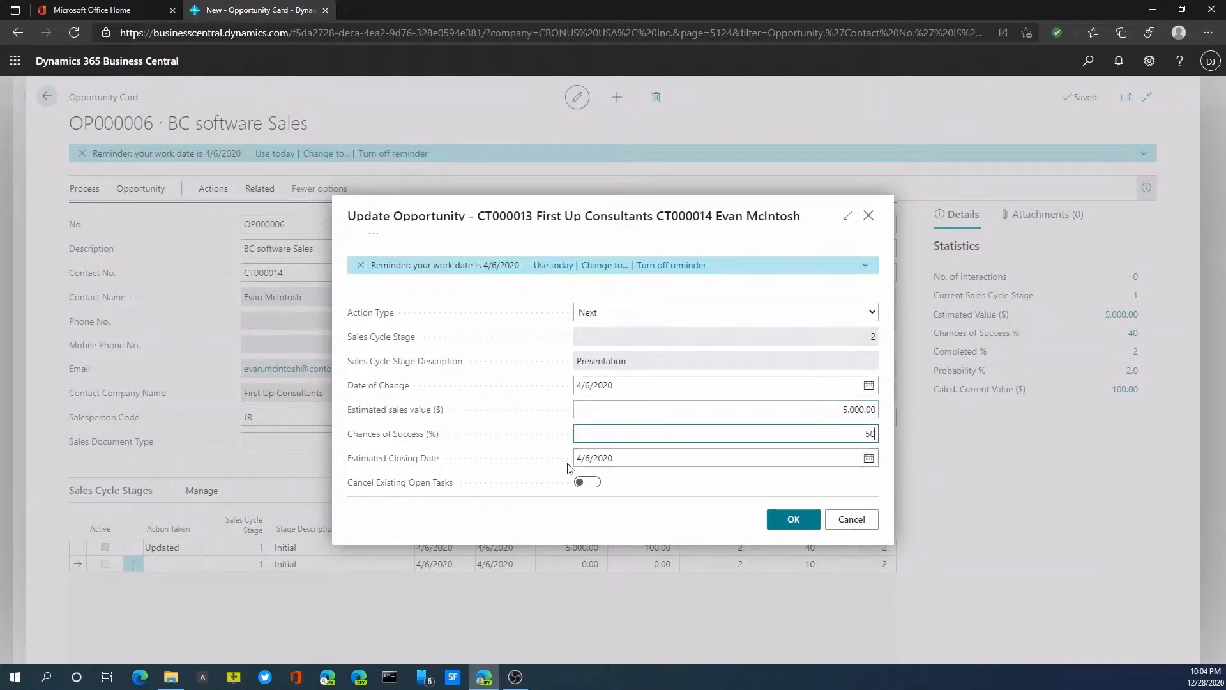
click(791, 520)
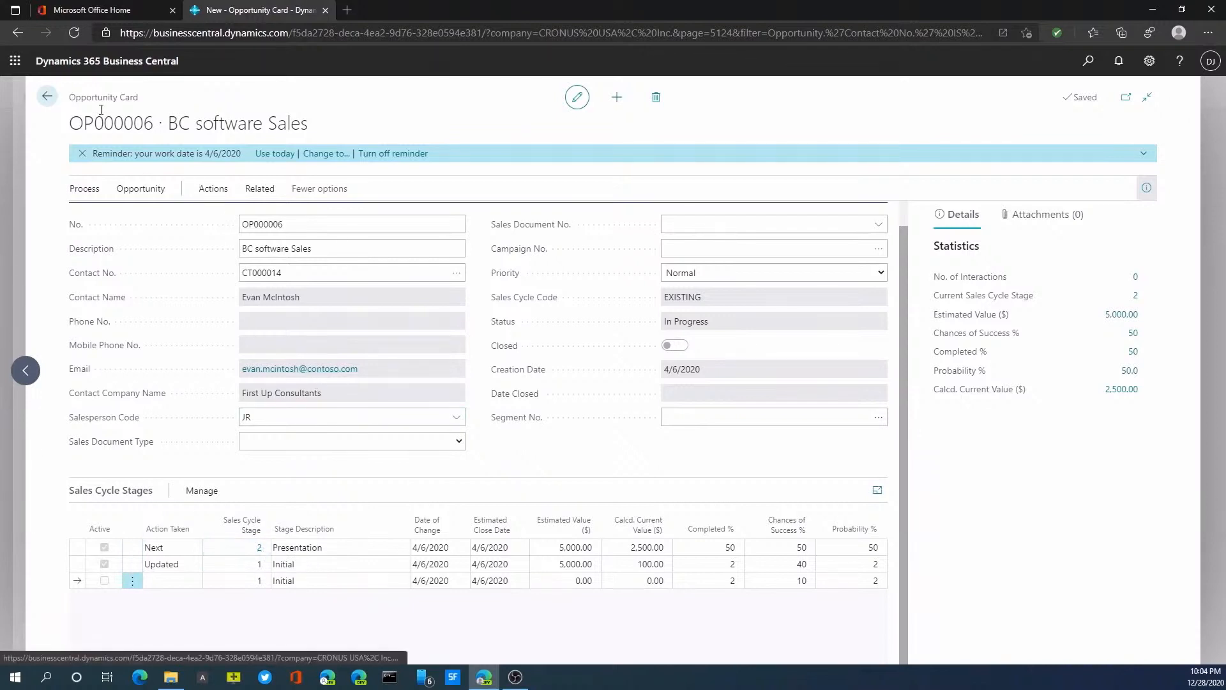
Step: Return to the CRONUS USA home page and open the newest BC software Sales opportunity from the open opportunities
click(48, 98)
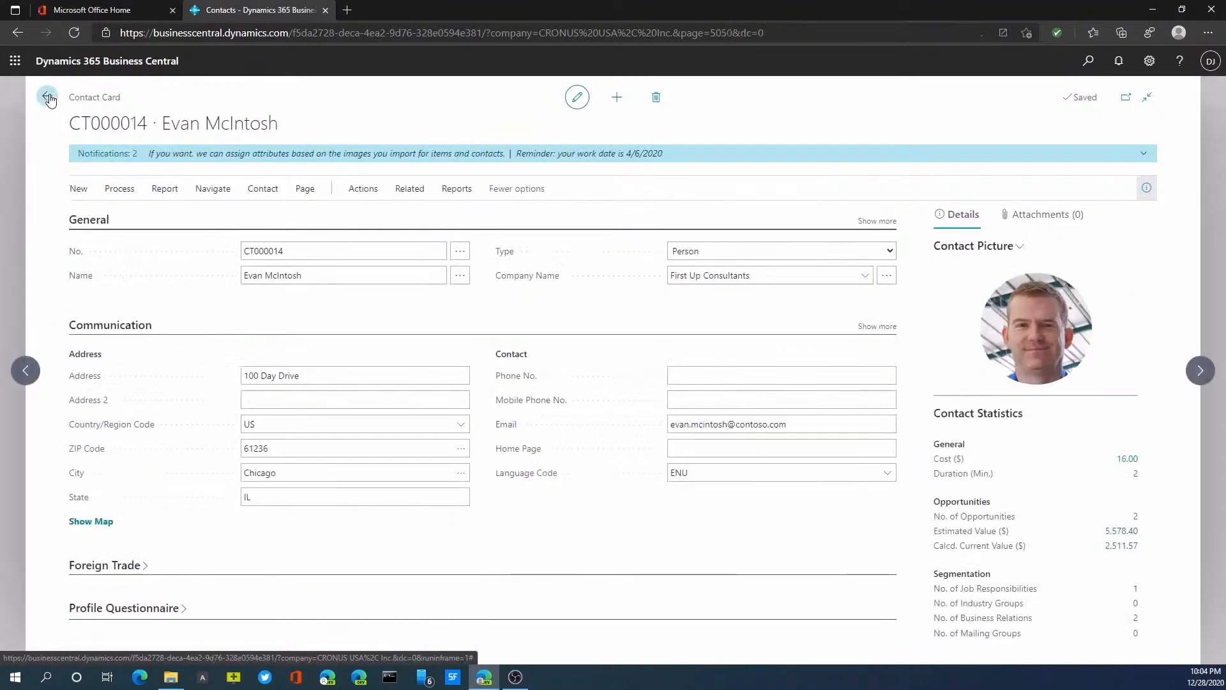
click(48, 98)
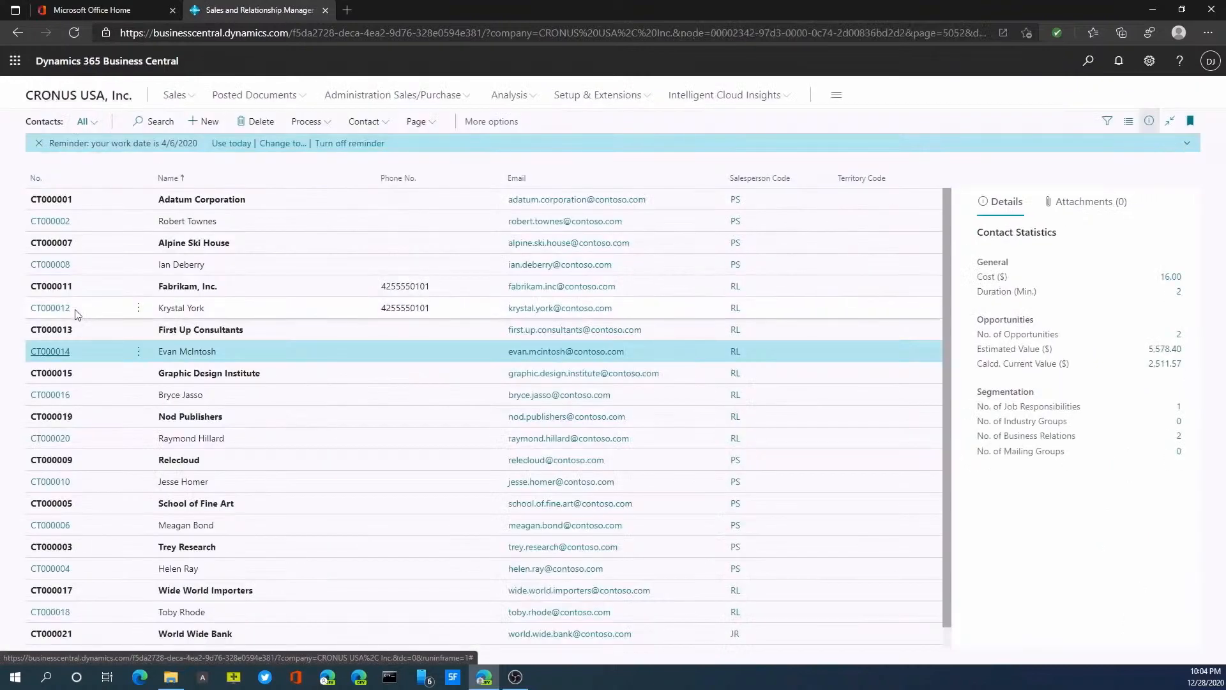
click(97, 96)
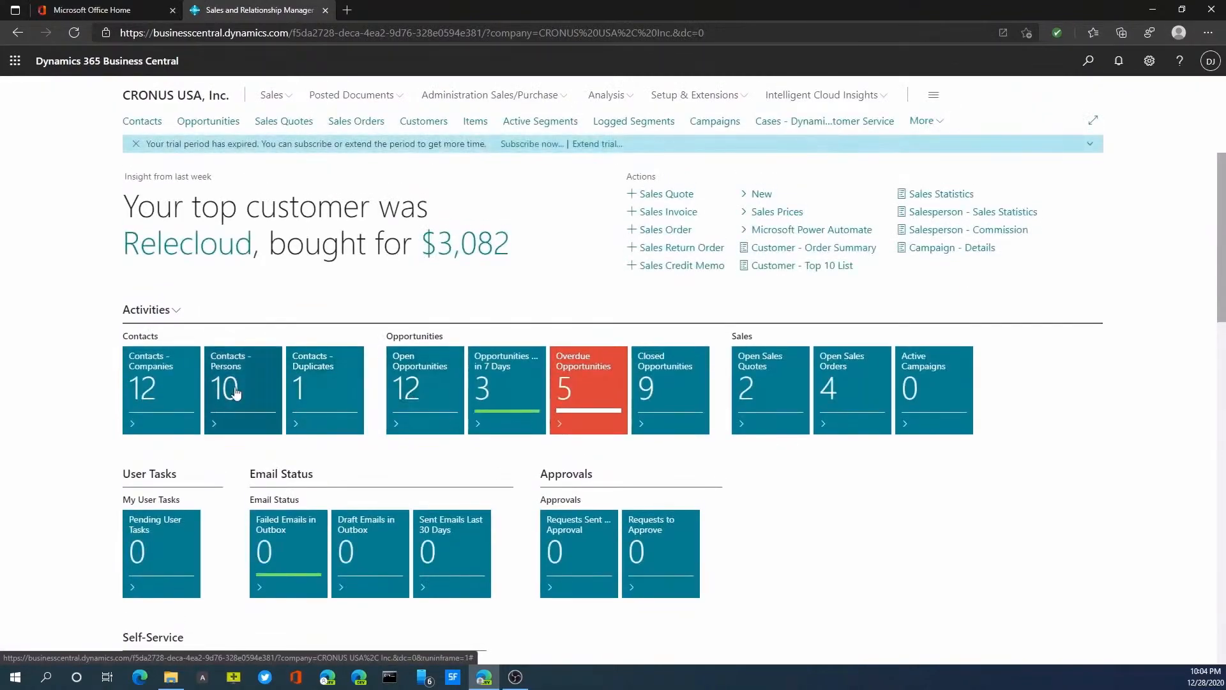
scroll(425, 402, down, 6)
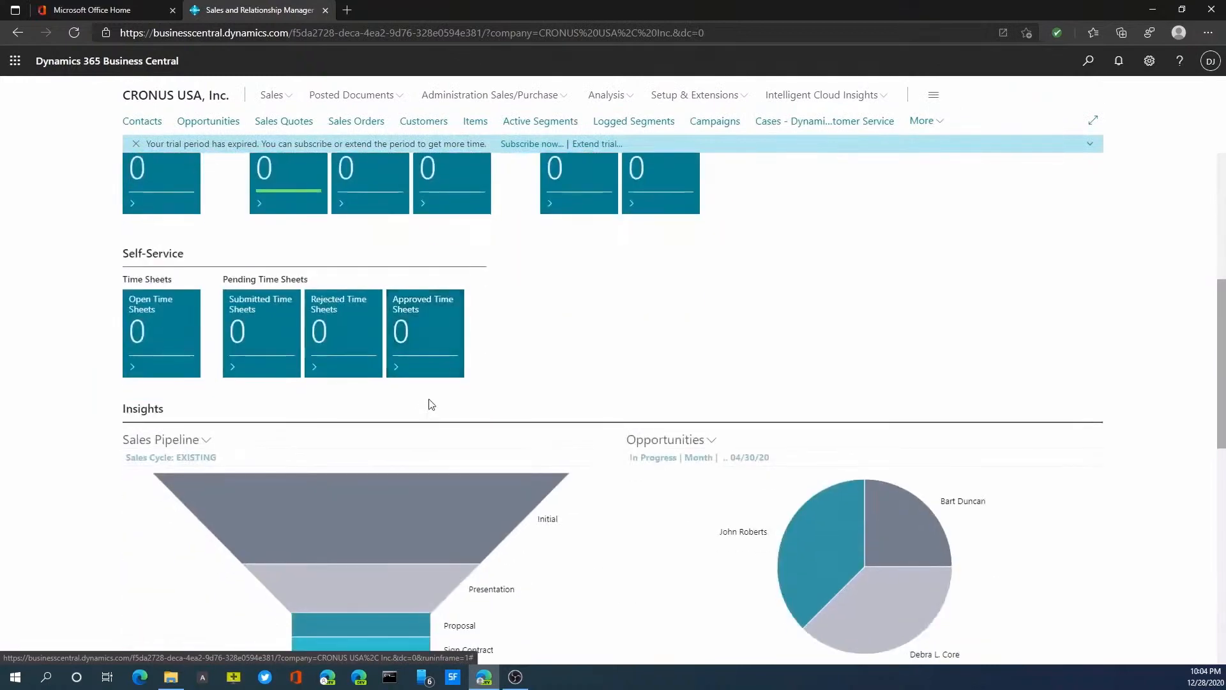
scroll(429, 407, up, 6)
click(425, 384)
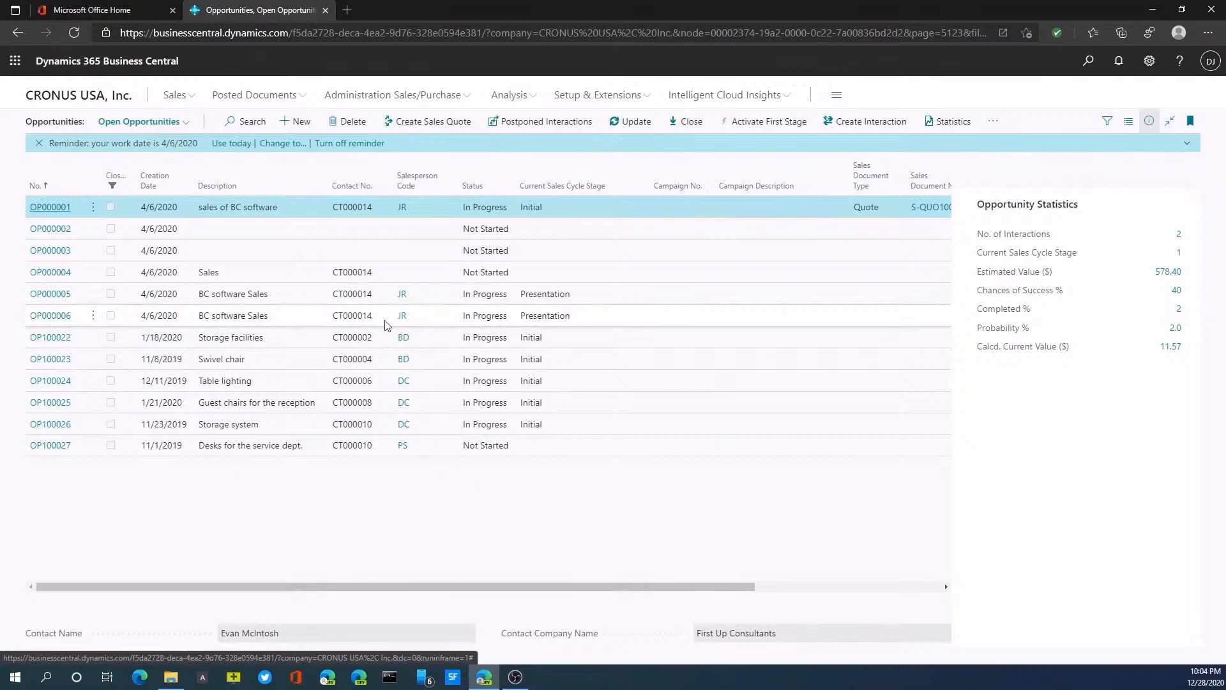
click(66, 317)
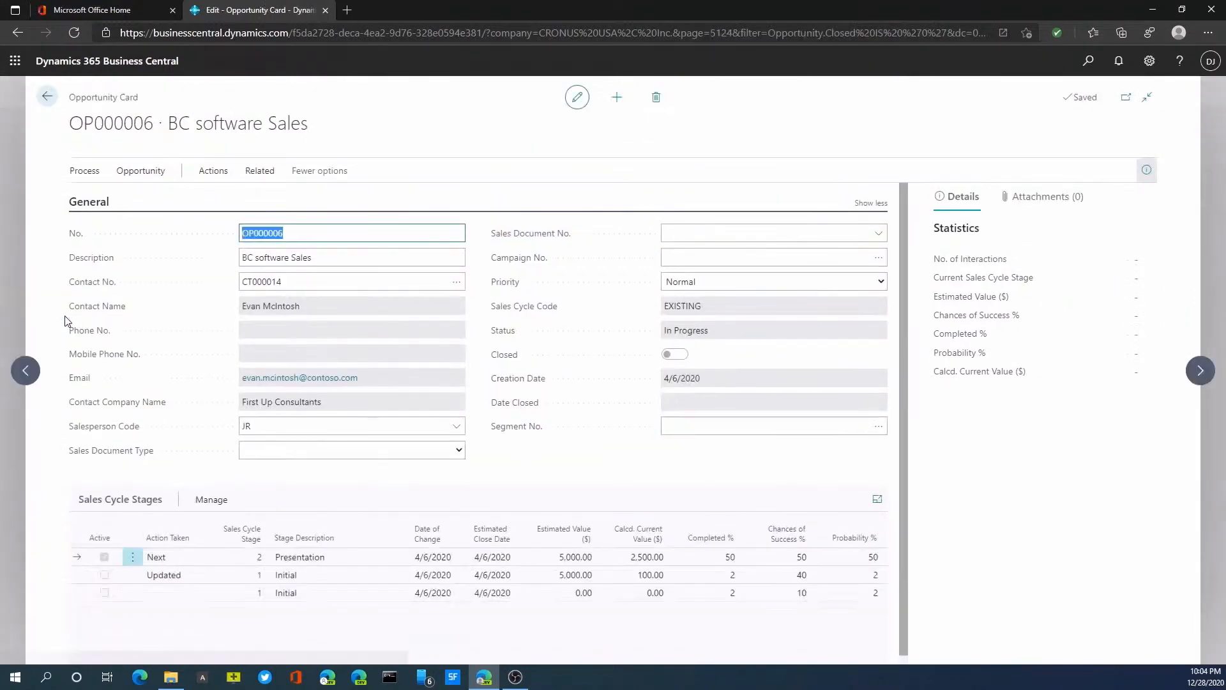
Step: Create a sales quote for First Up Consultants from the BC software Sales opportunity
click(143, 190)
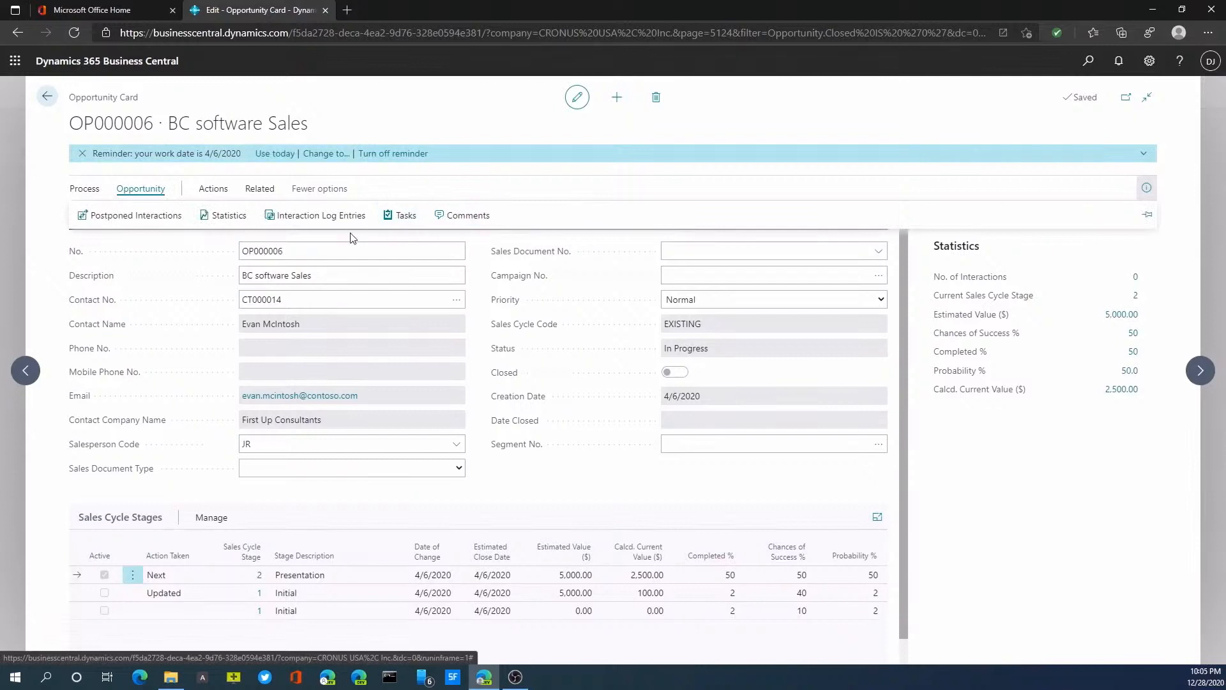
click(90, 192)
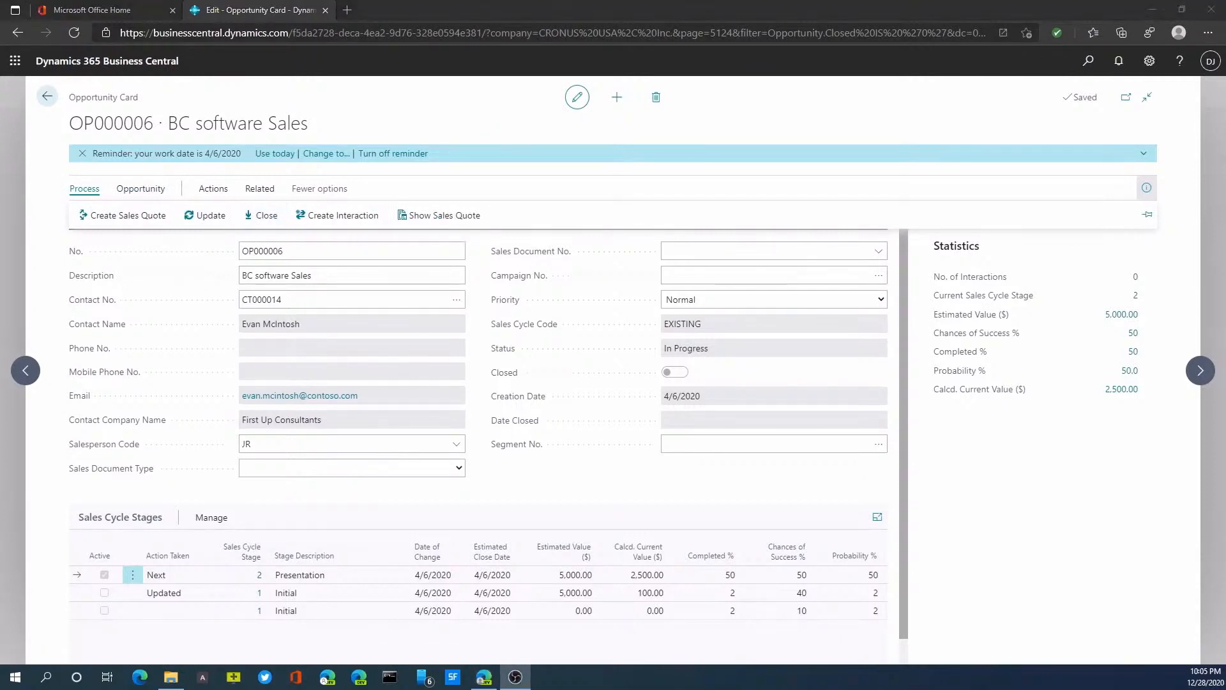
click(130, 217)
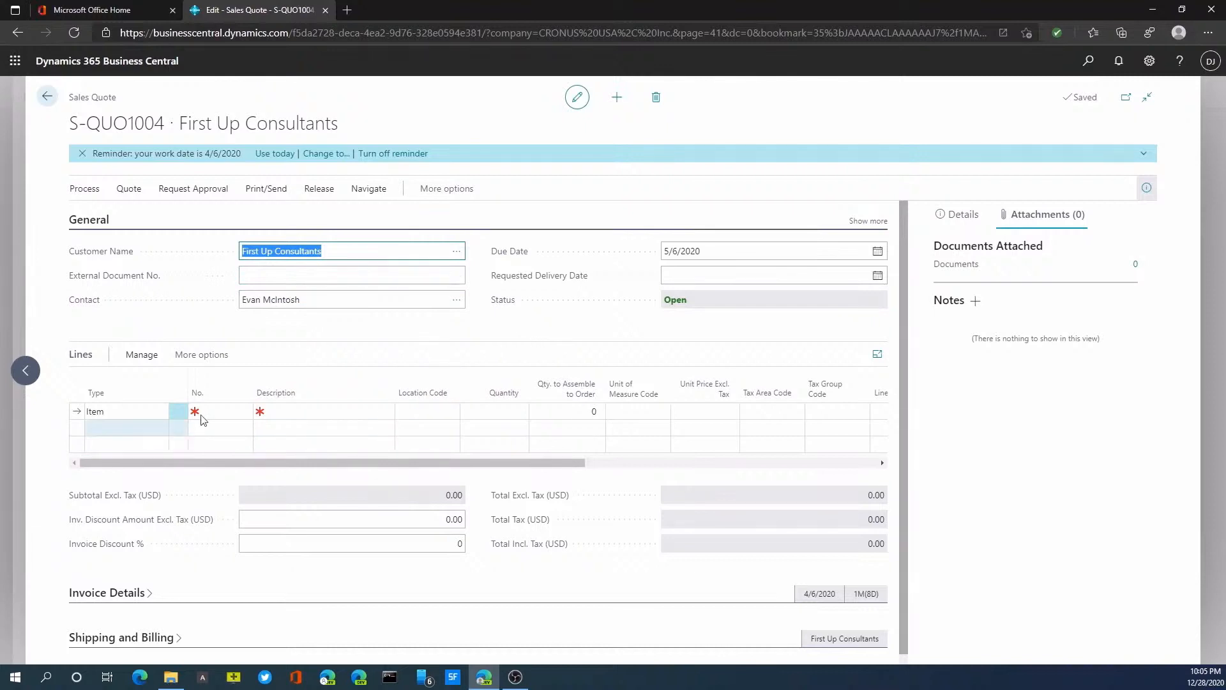
Step: Add item 1900-S, PARIS Guest Chair, black, to the sales quote lines with a quantity of 5
click(243, 412)
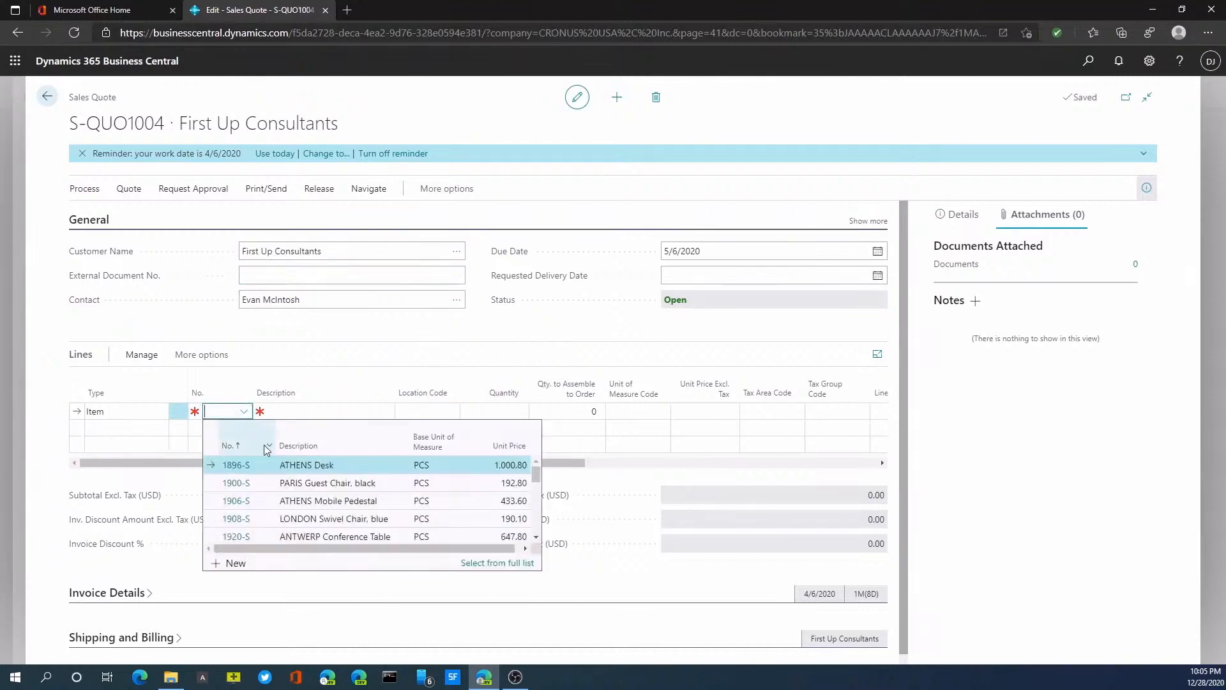
click(247, 486)
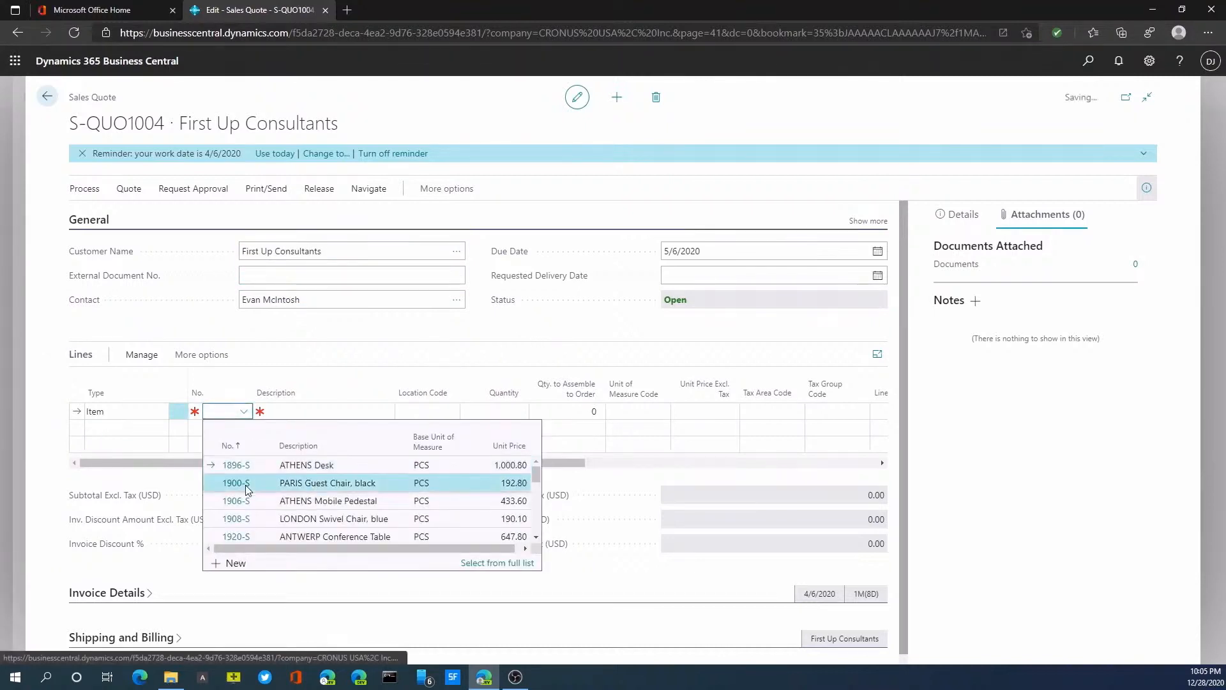
click(516, 415)
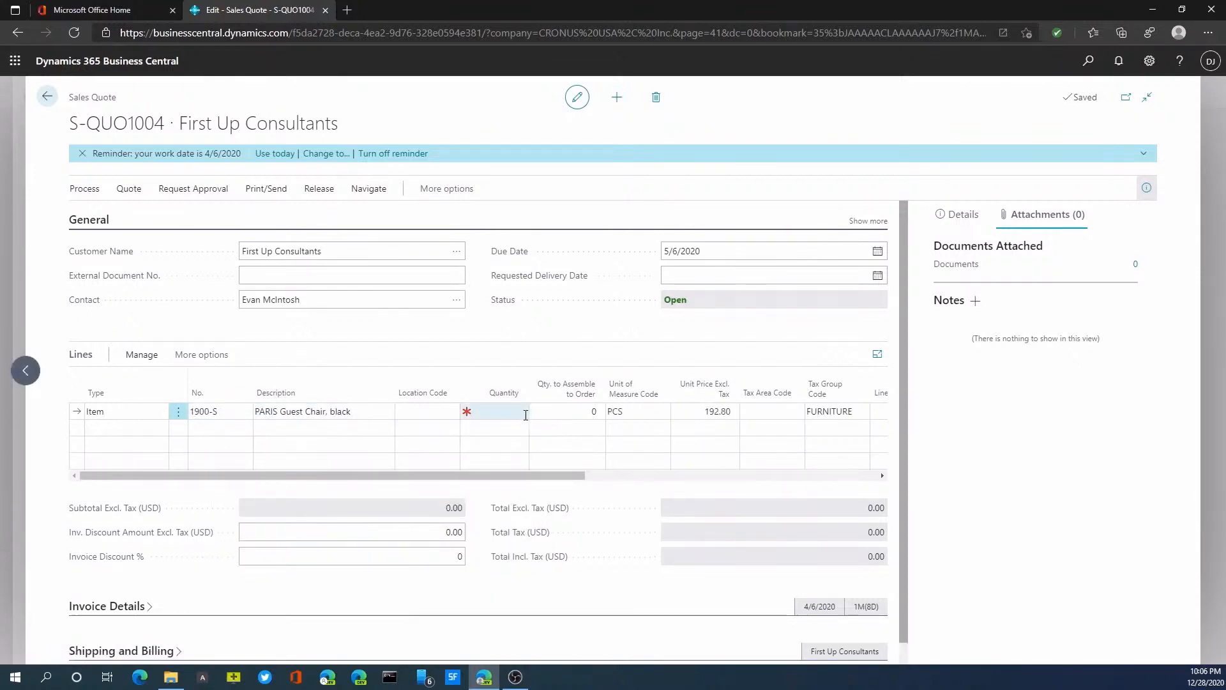
click(487, 412)
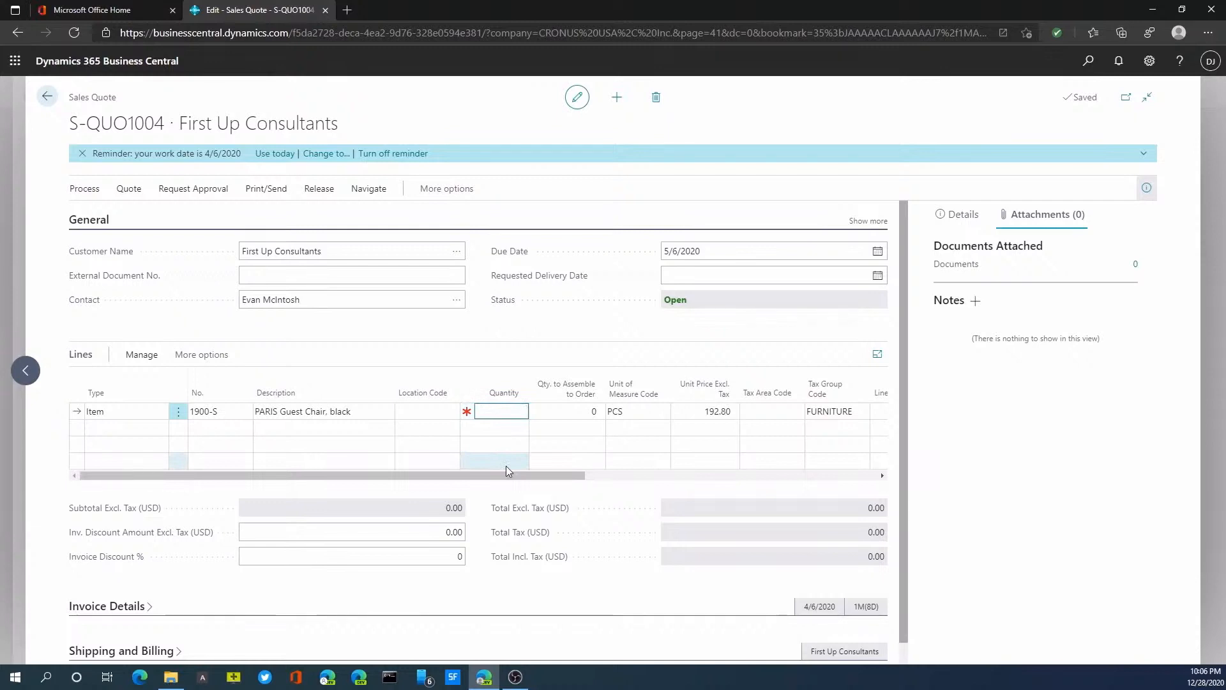
text(5)
key(Tab)
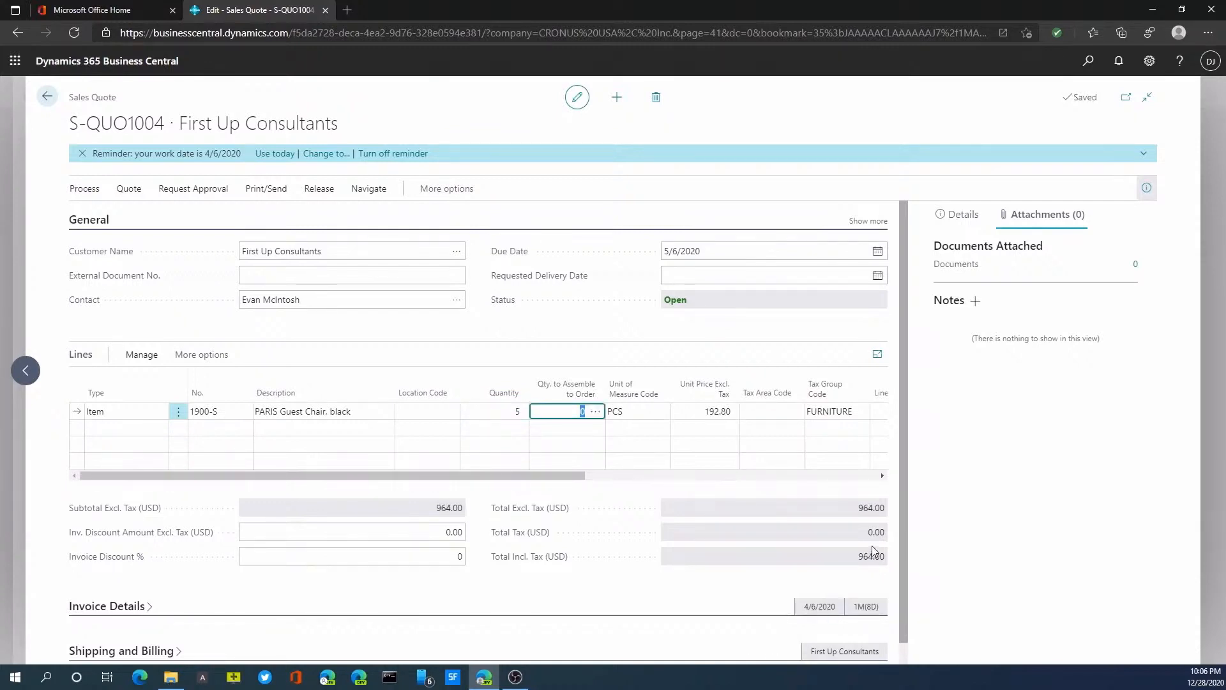
Step: Attach the First Up Consultants sales quote as a PDF and open the attached quote file
click(264, 191)
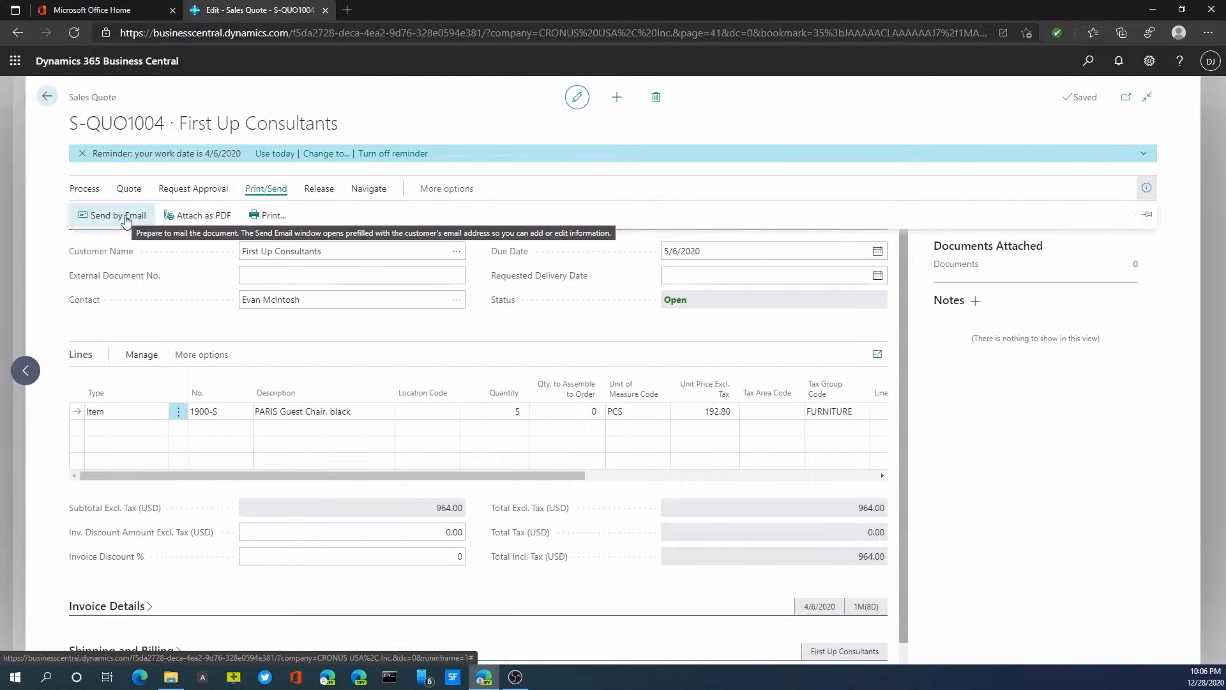
click(187, 217)
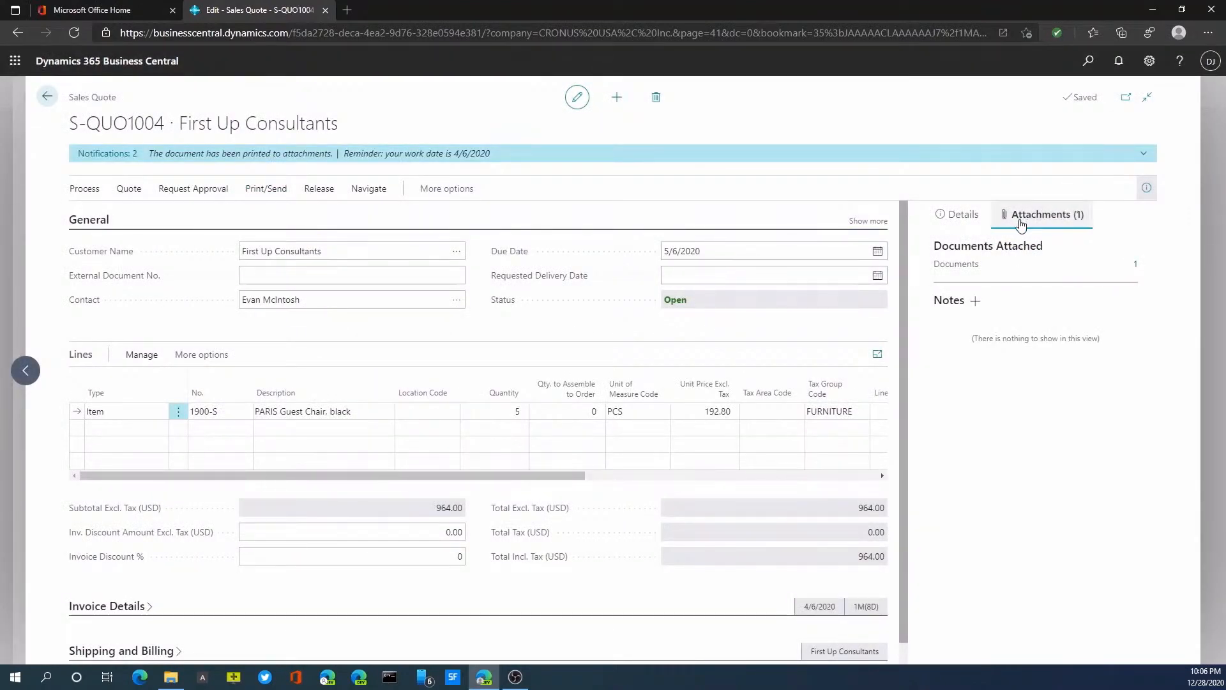
click(958, 215)
click(1039, 218)
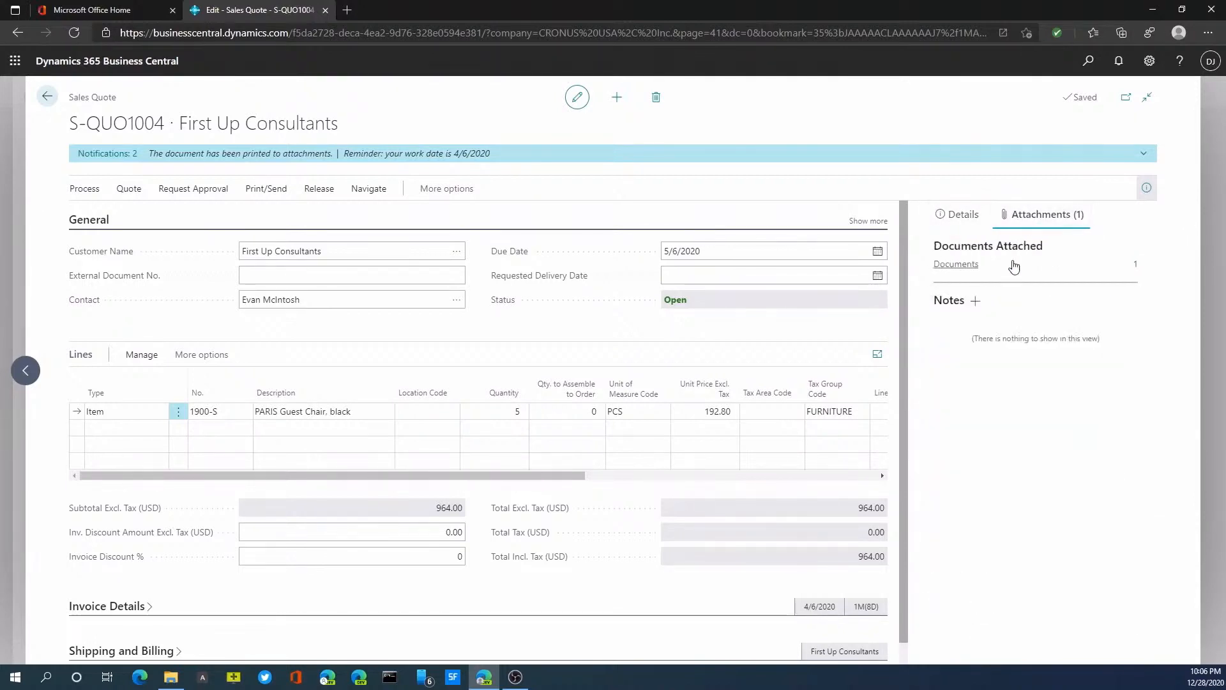
click(1135, 269)
click(442, 262)
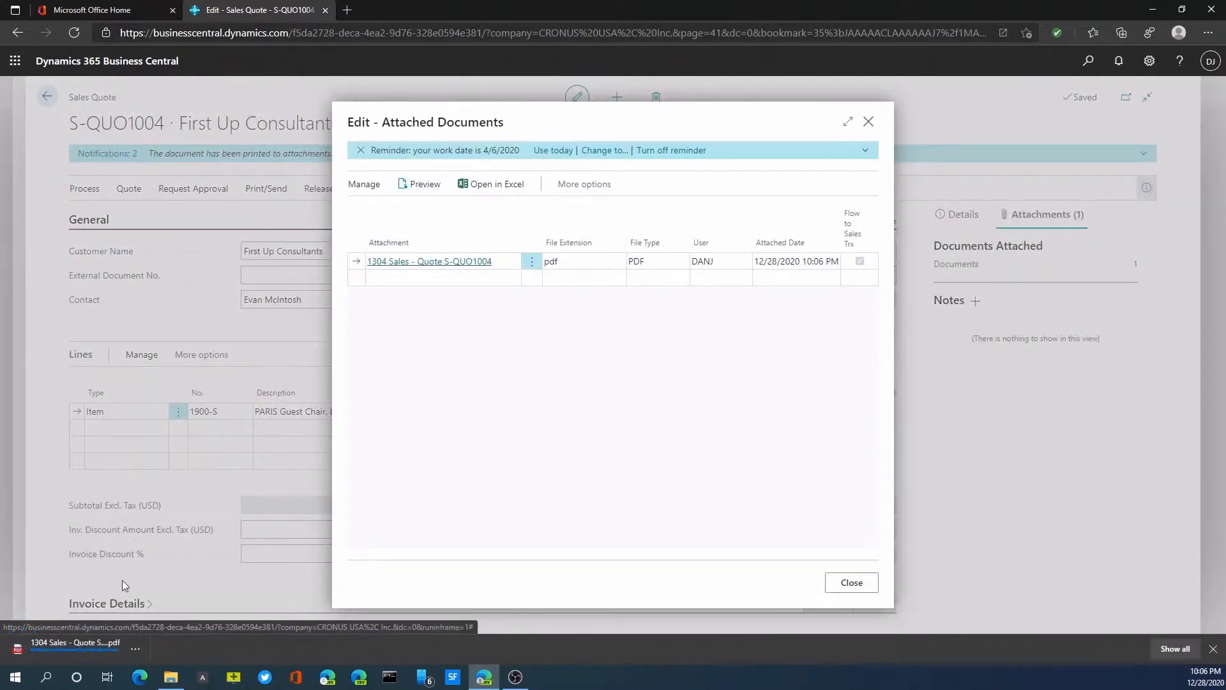
click(110, 650)
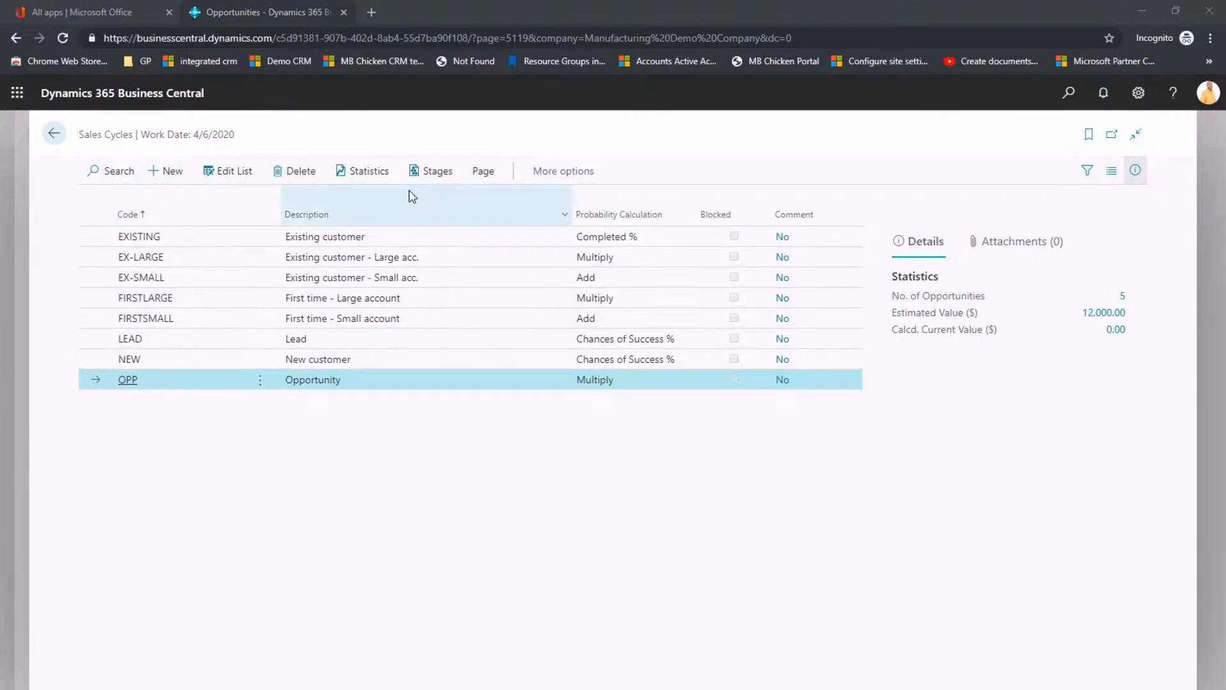
Step: View the stages of the OPP sales cycle and the tasks related to the "Would like to learn Business Central" opportunity
click(425, 176)
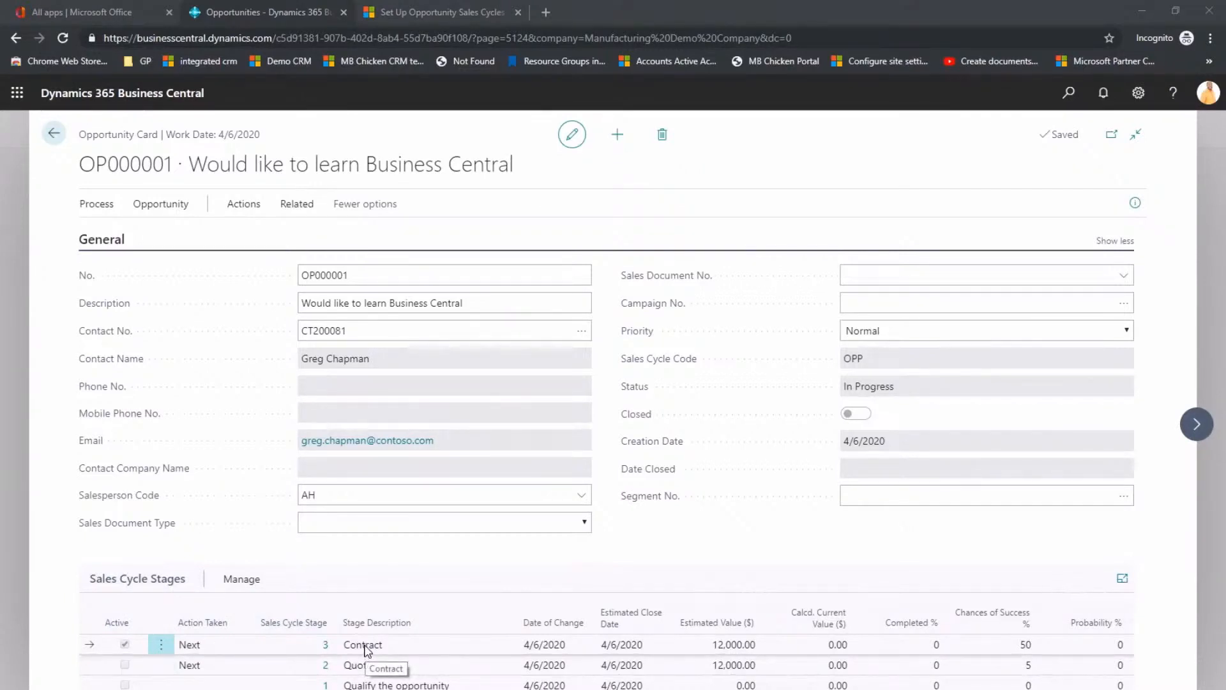
click(290, 205)
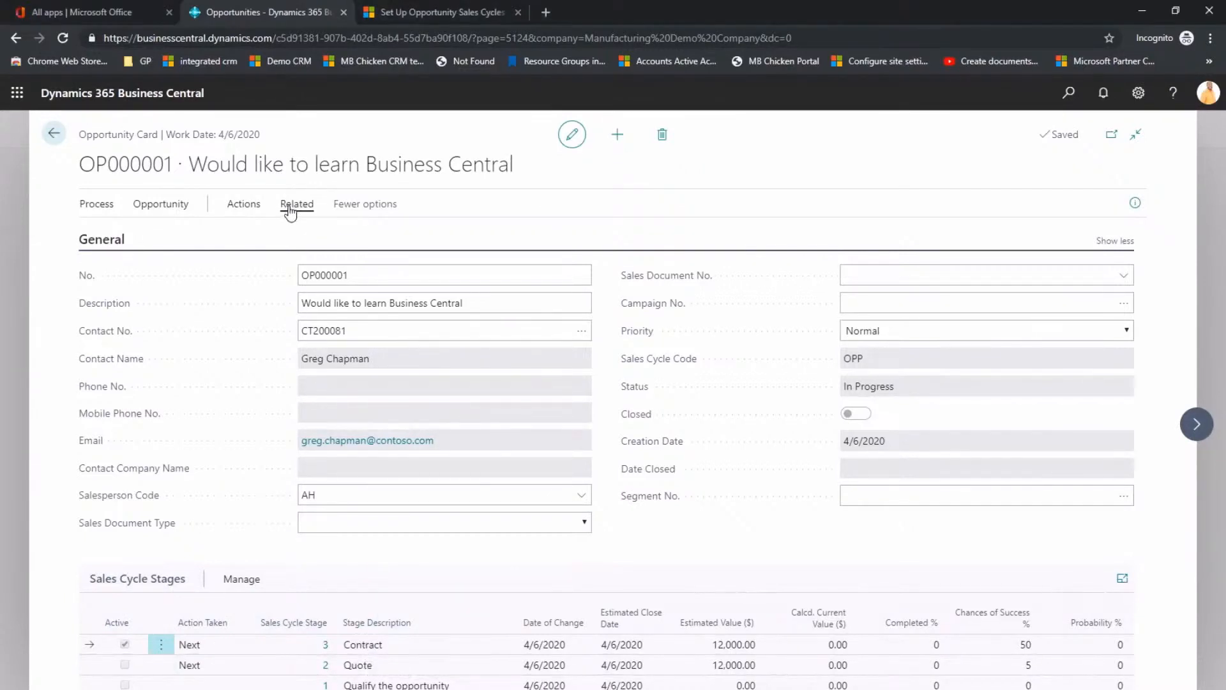
click(128, 234)
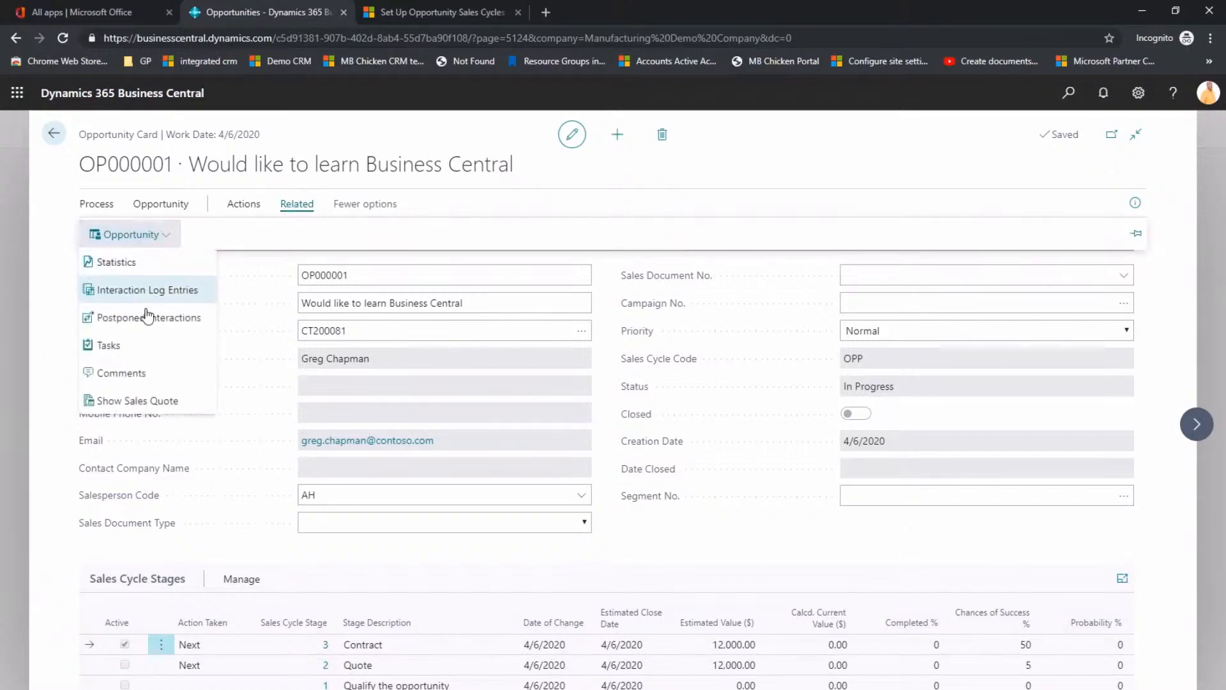
click(116, 345)
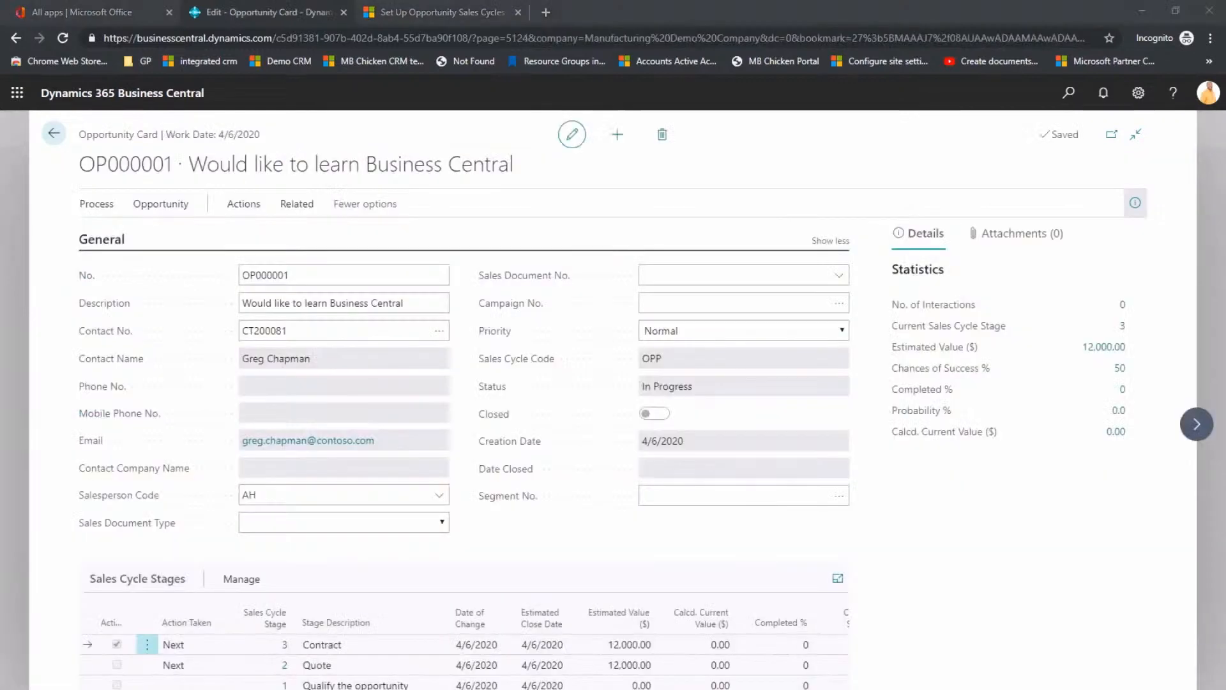
Step: Look up the available salesperson codes on the opportunity card, and open the Salespeople/Purchasers list
click(439, 495)
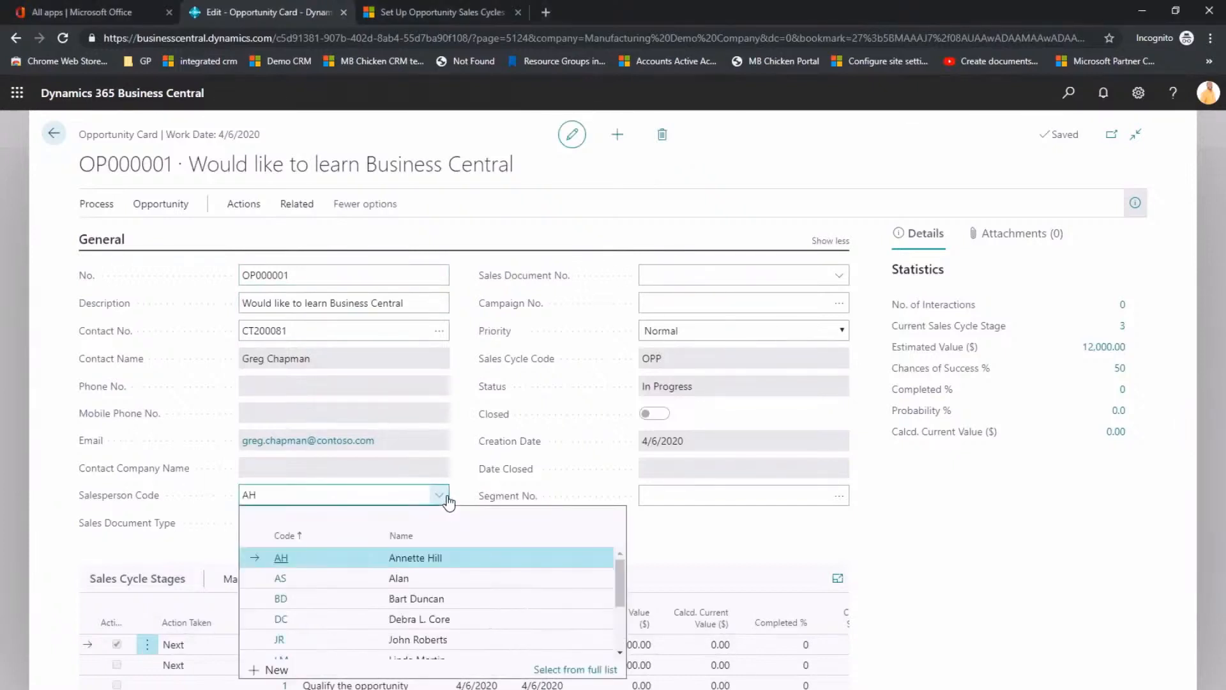
click(54, 134)
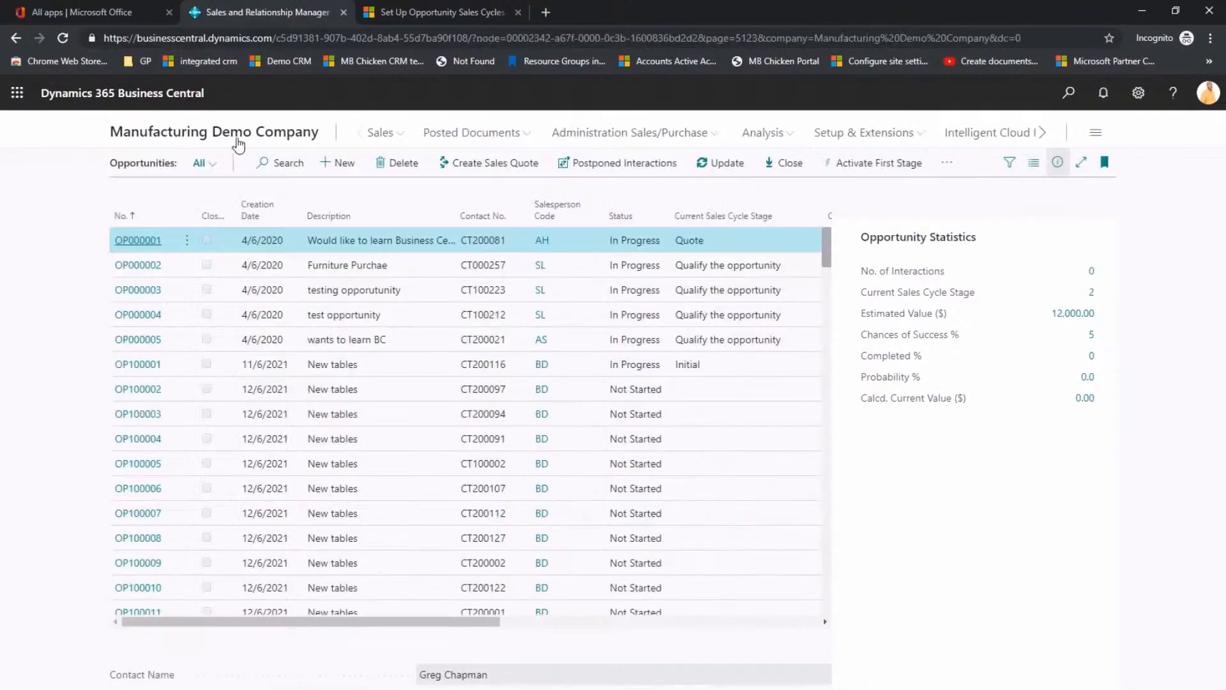
click(598, 136)
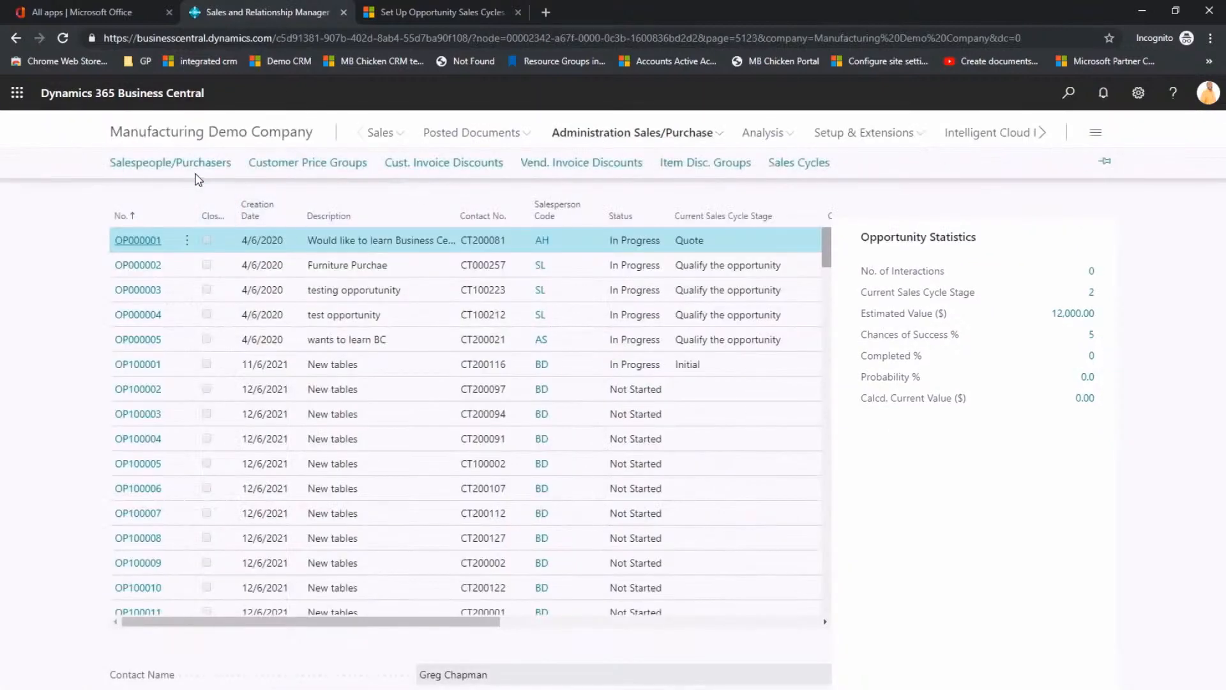
click(203, 184)
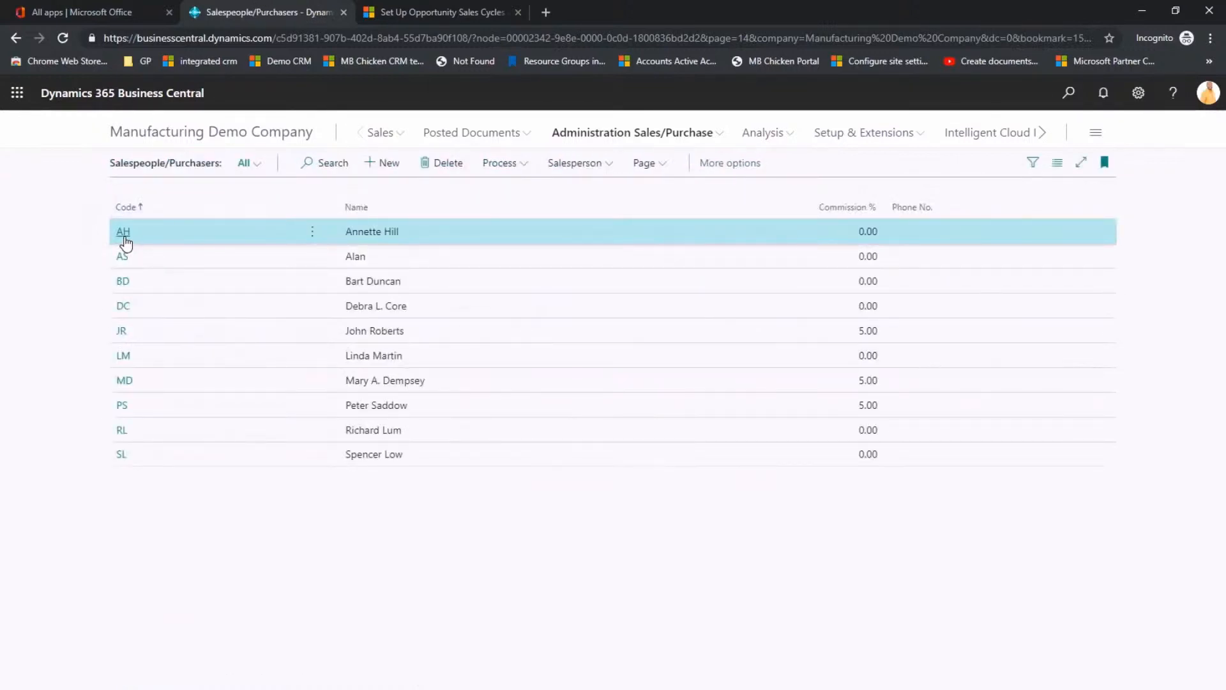
Step: Open the card of the salesperson with code AH and display their related tasks
click(123, 234)
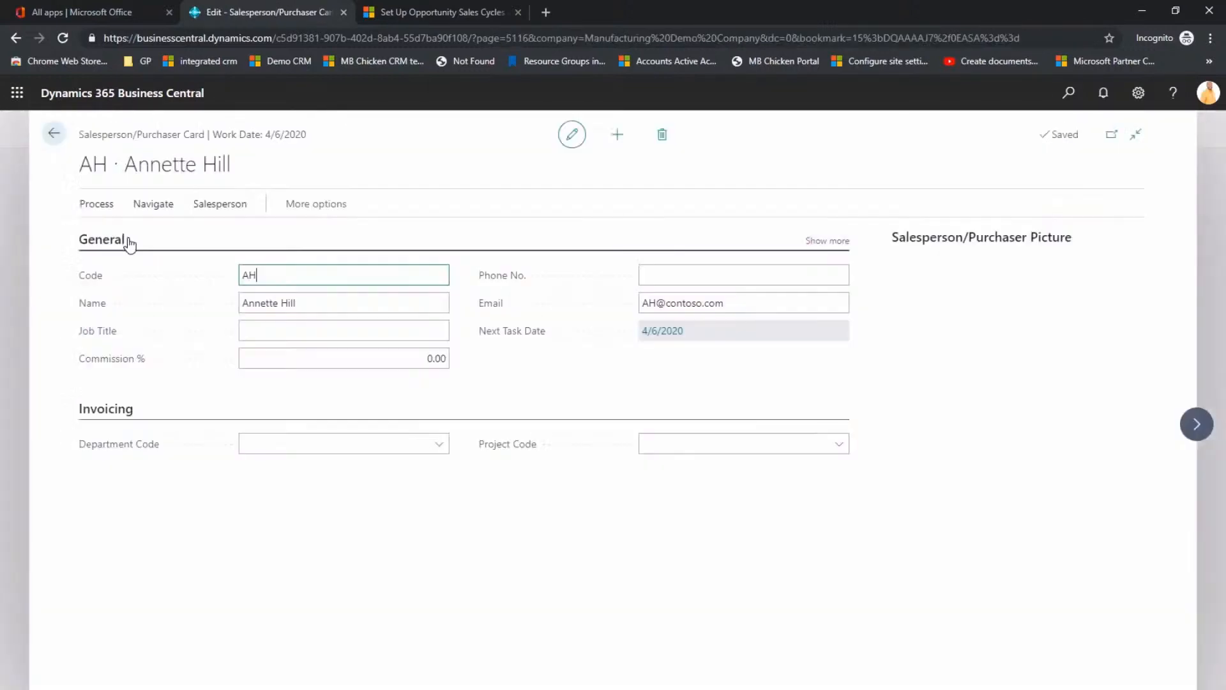
click(316, 204)
click(353, 205)
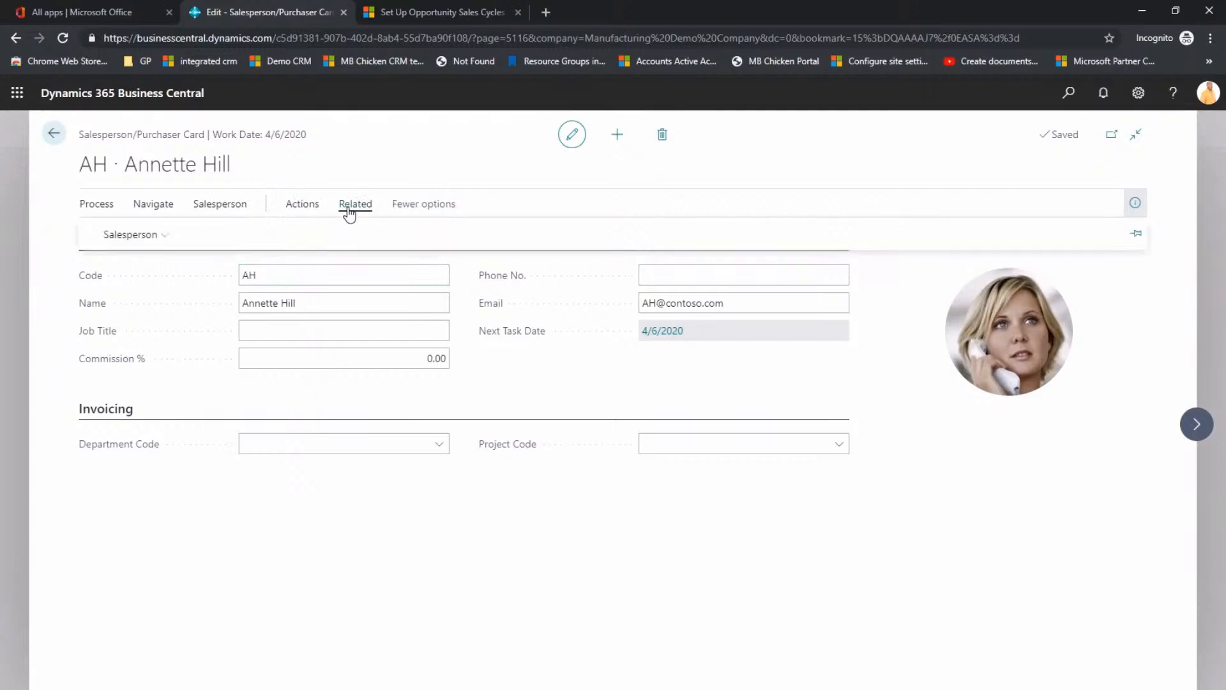
click(136, 235)
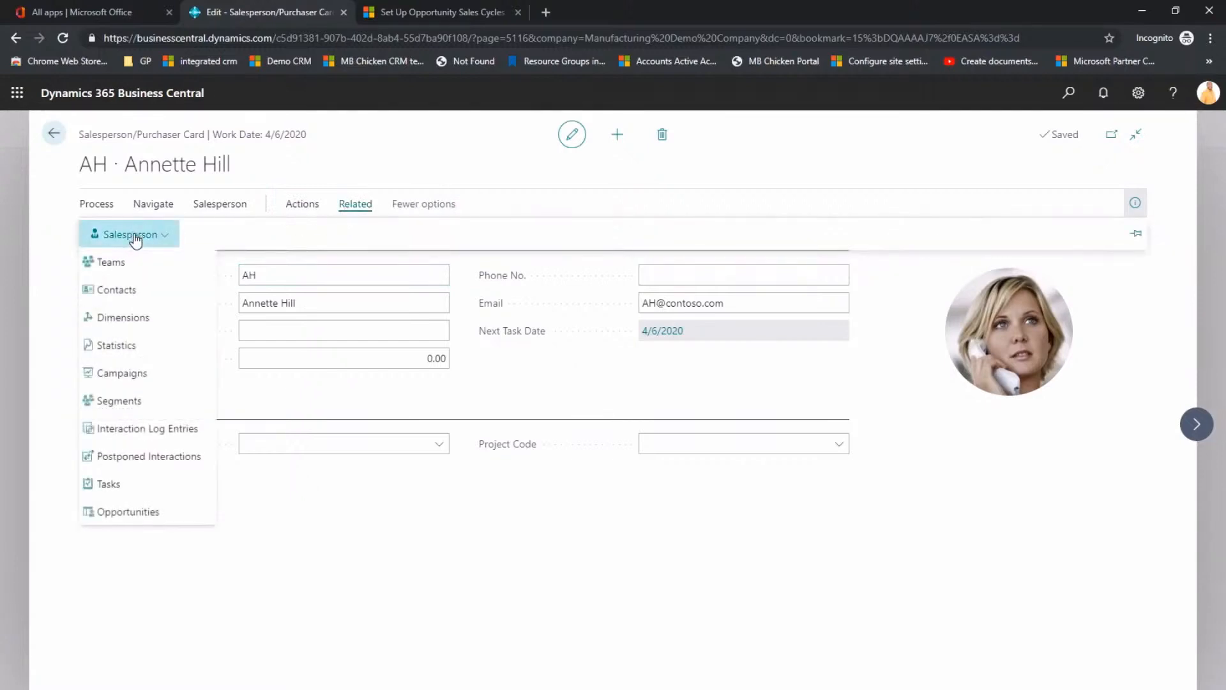
click(104, 489)
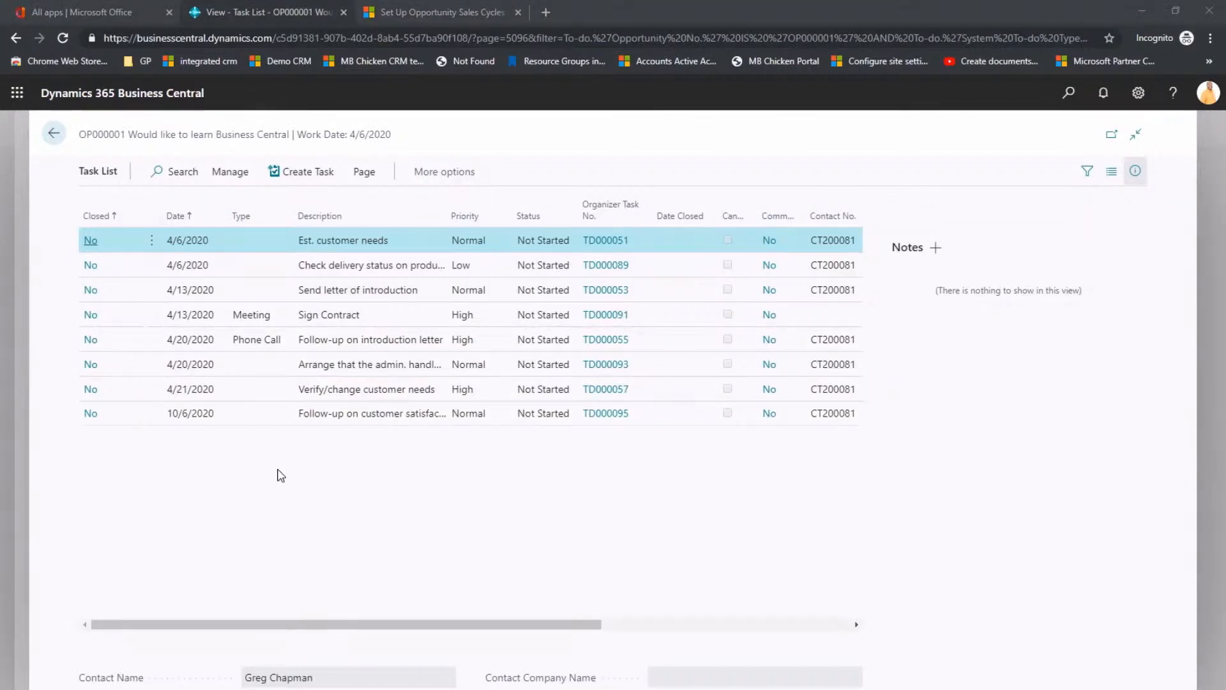
Step: Open the Sign Contract meeting task from the opportunity's task list and review its card
double_click(344, 317)
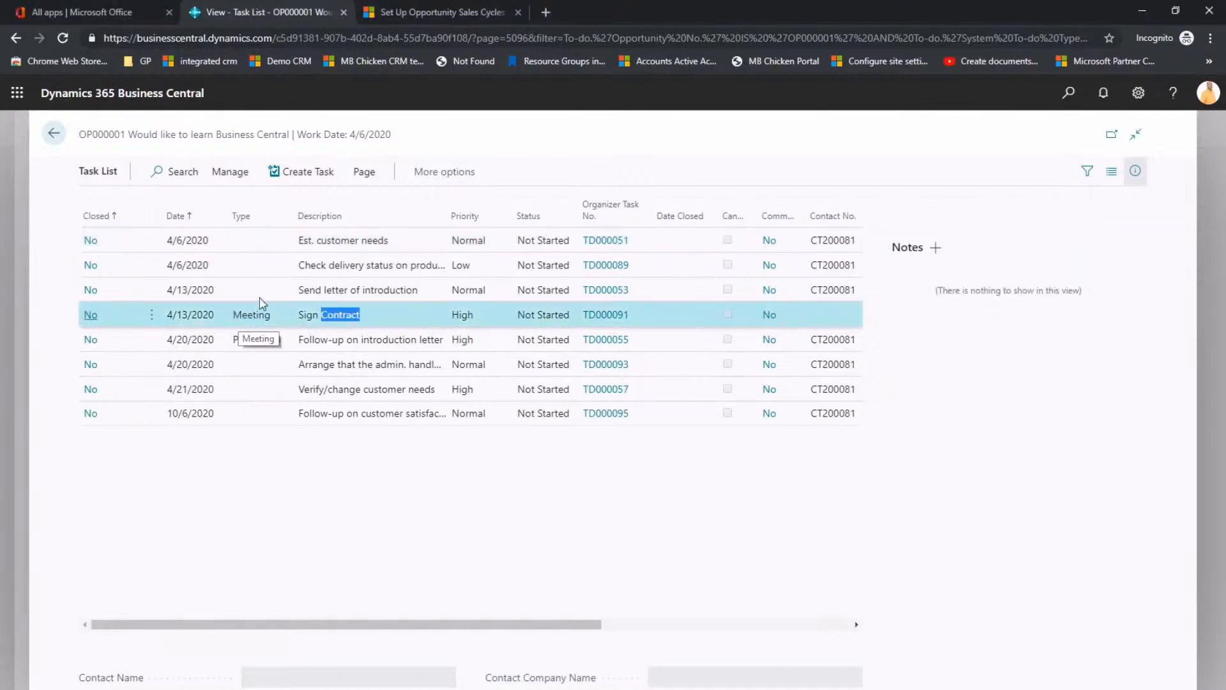
click(219, 174)
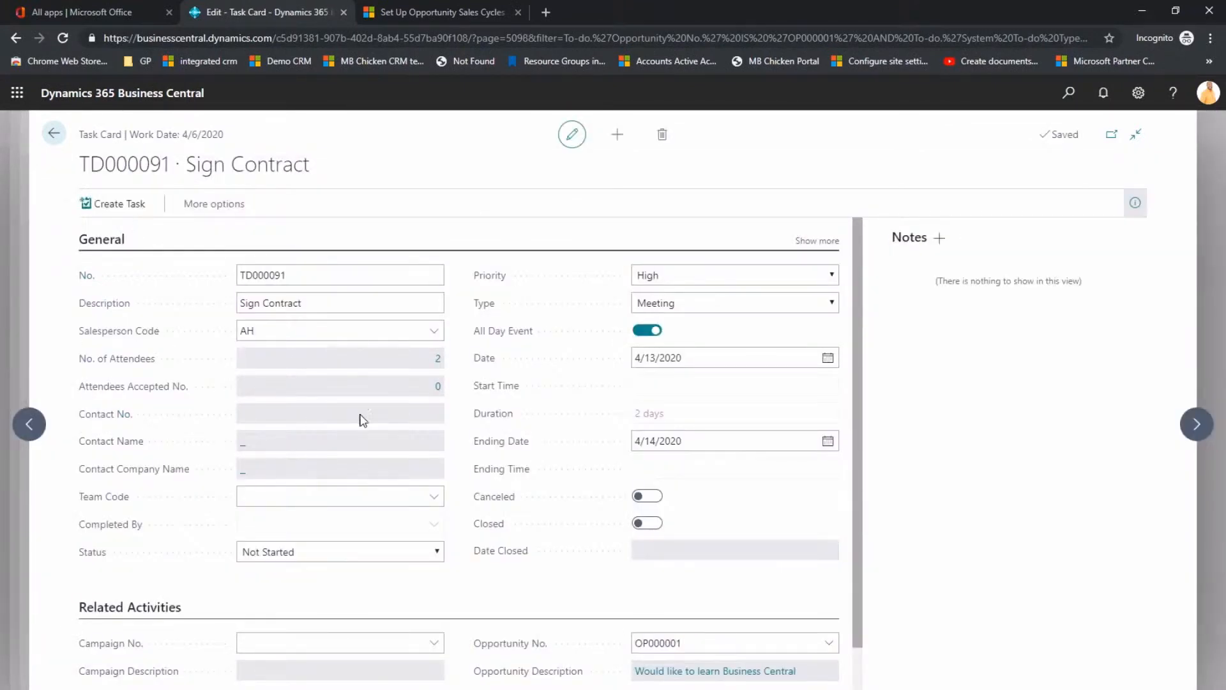
scroll(371, 413, down, 3)
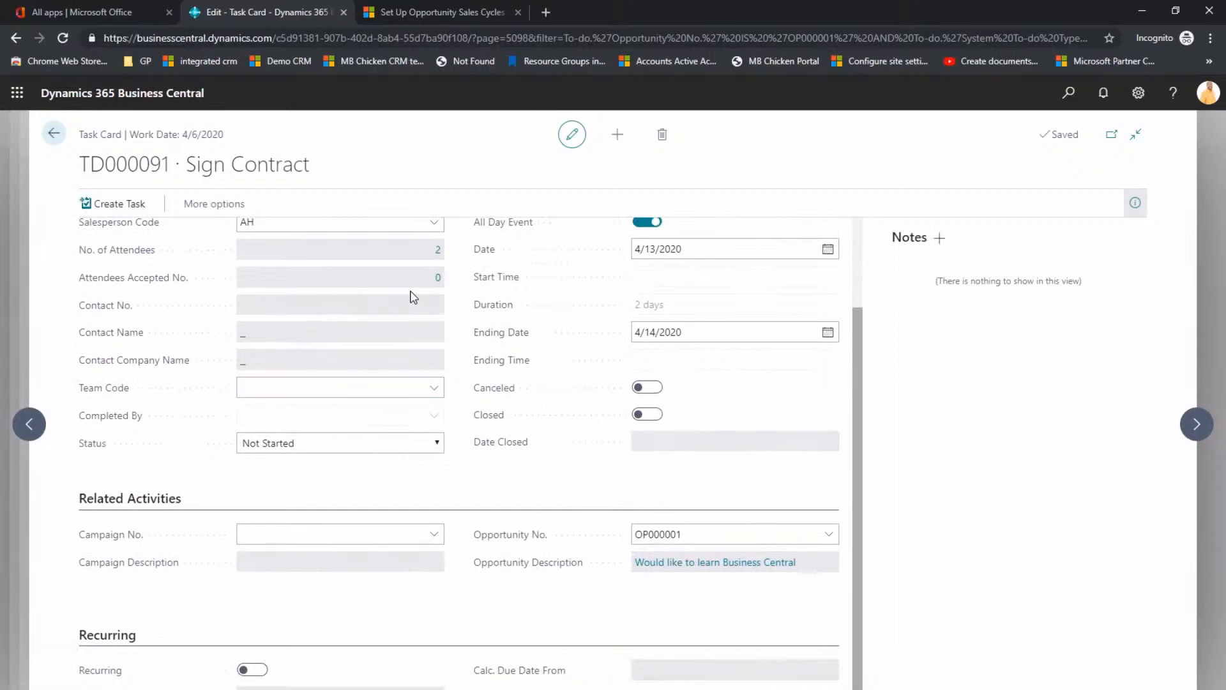
click(55, 137)
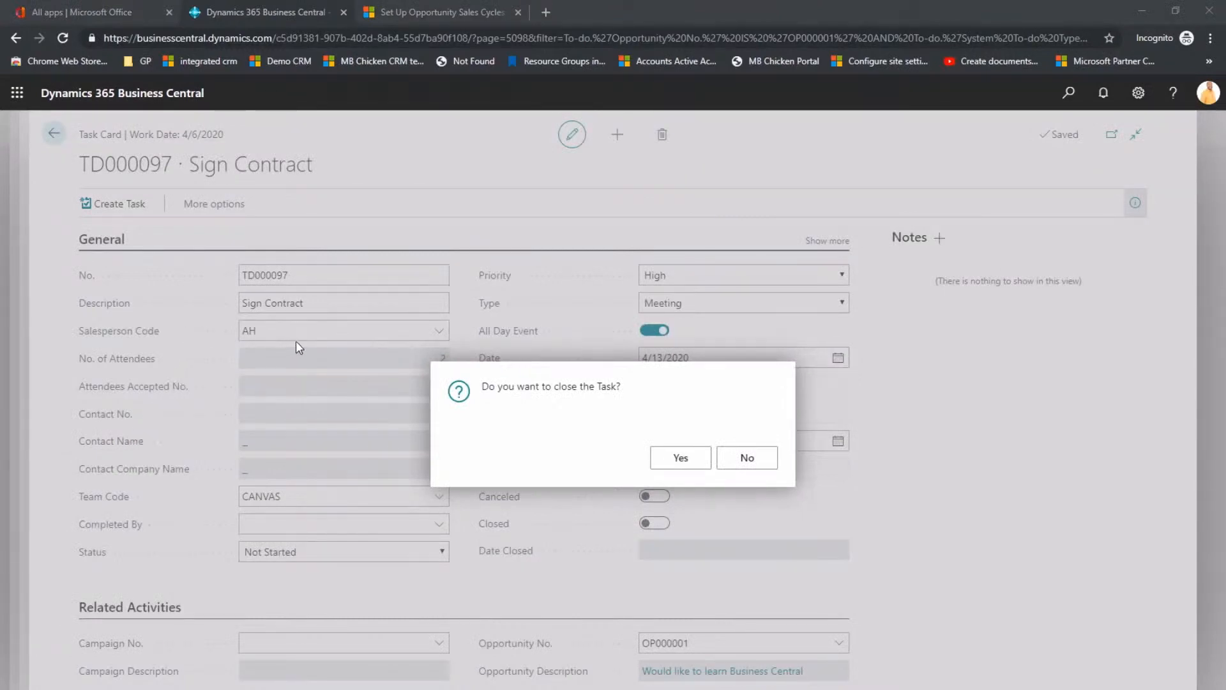
Step: Close the Sign Contract task, register an interaction log entry and choose the opportunity's contact for it
click(679, 460)
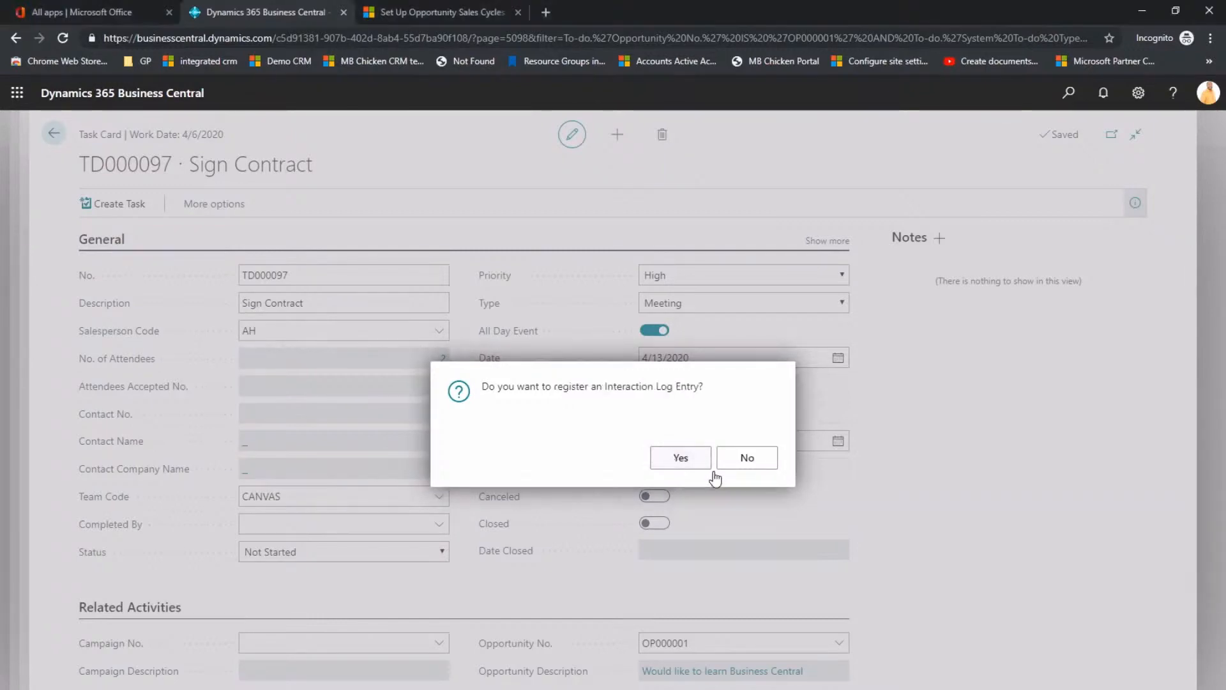
click(679, 457)
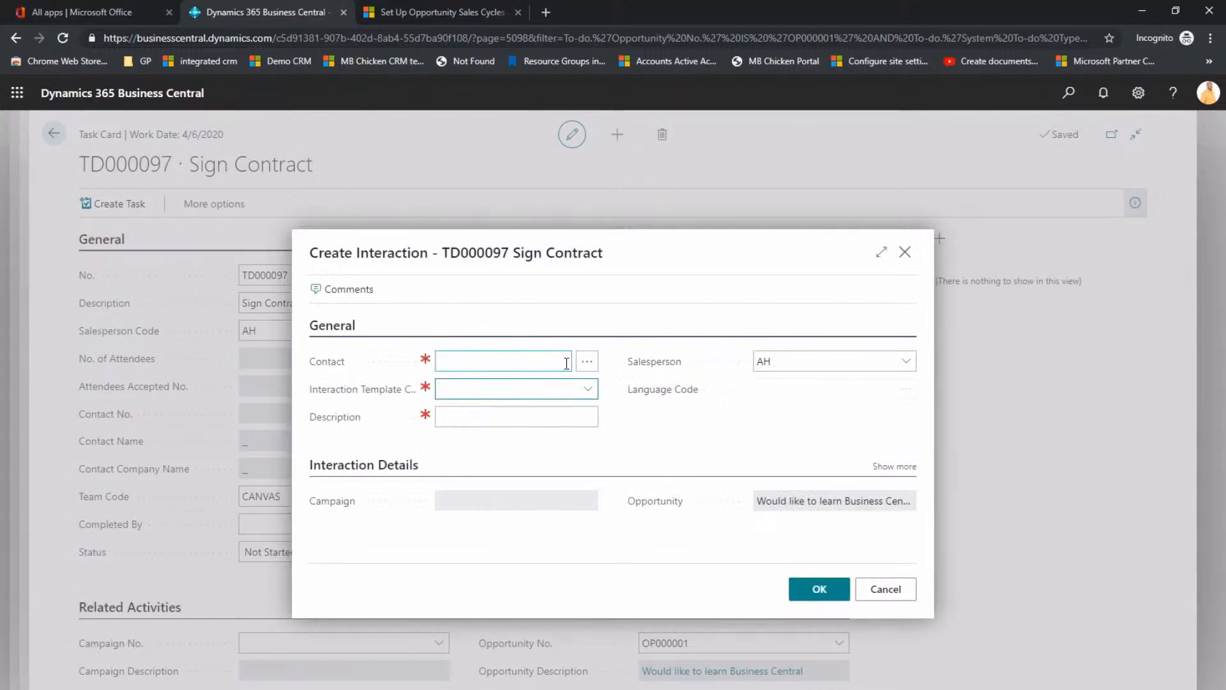
click(585, 361)
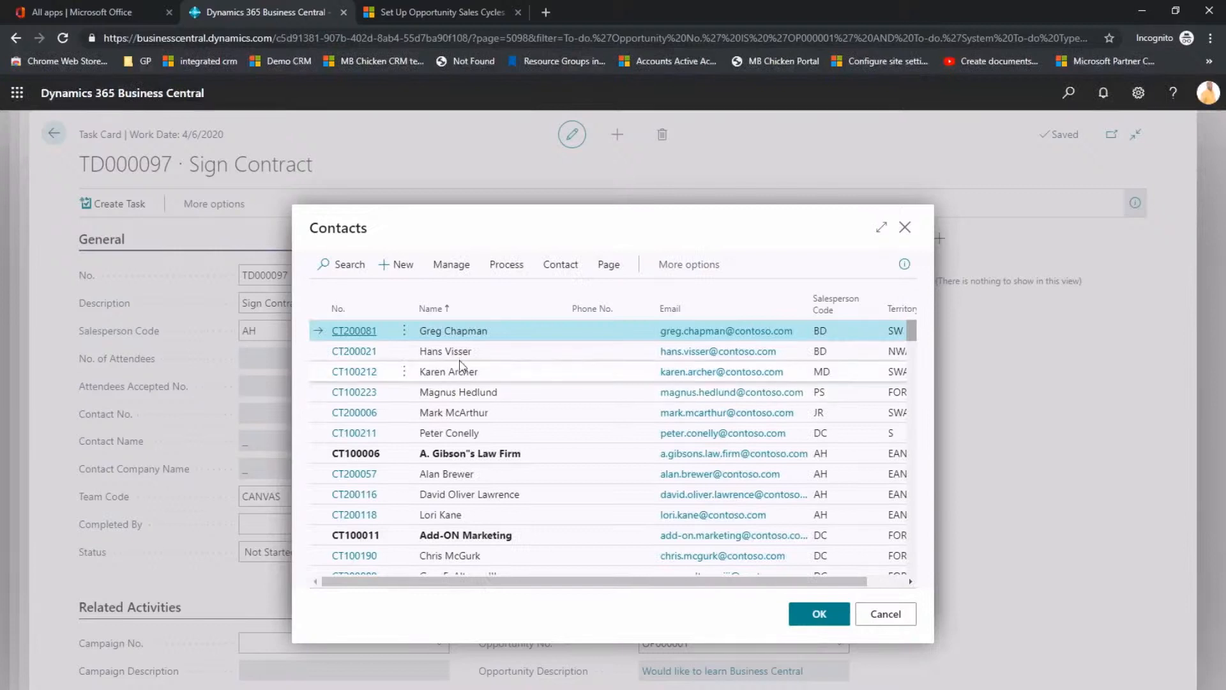
double_click(457, 353)
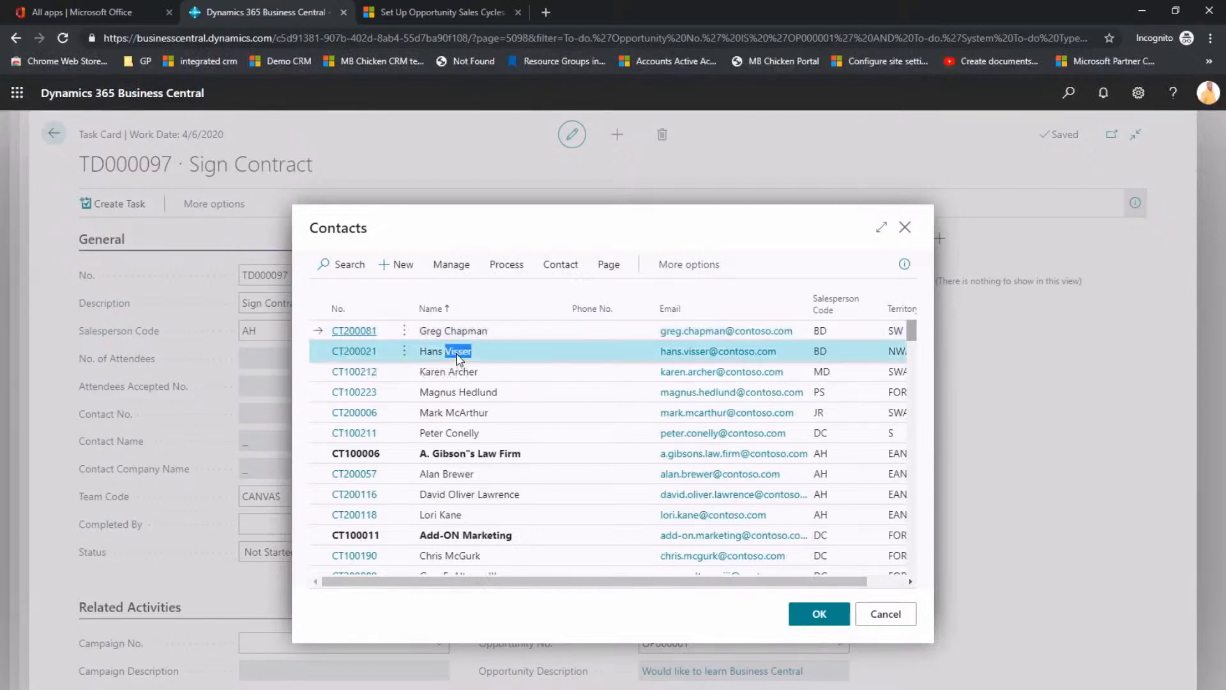
click(504, 332)
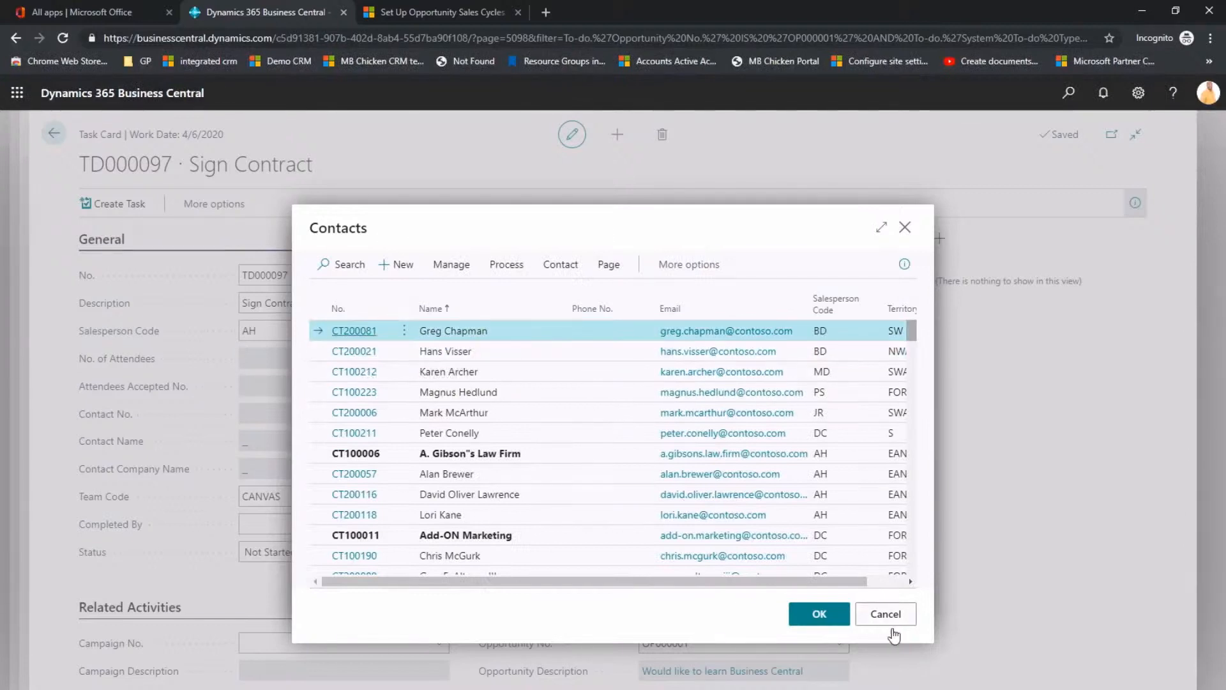
click(817, 615)
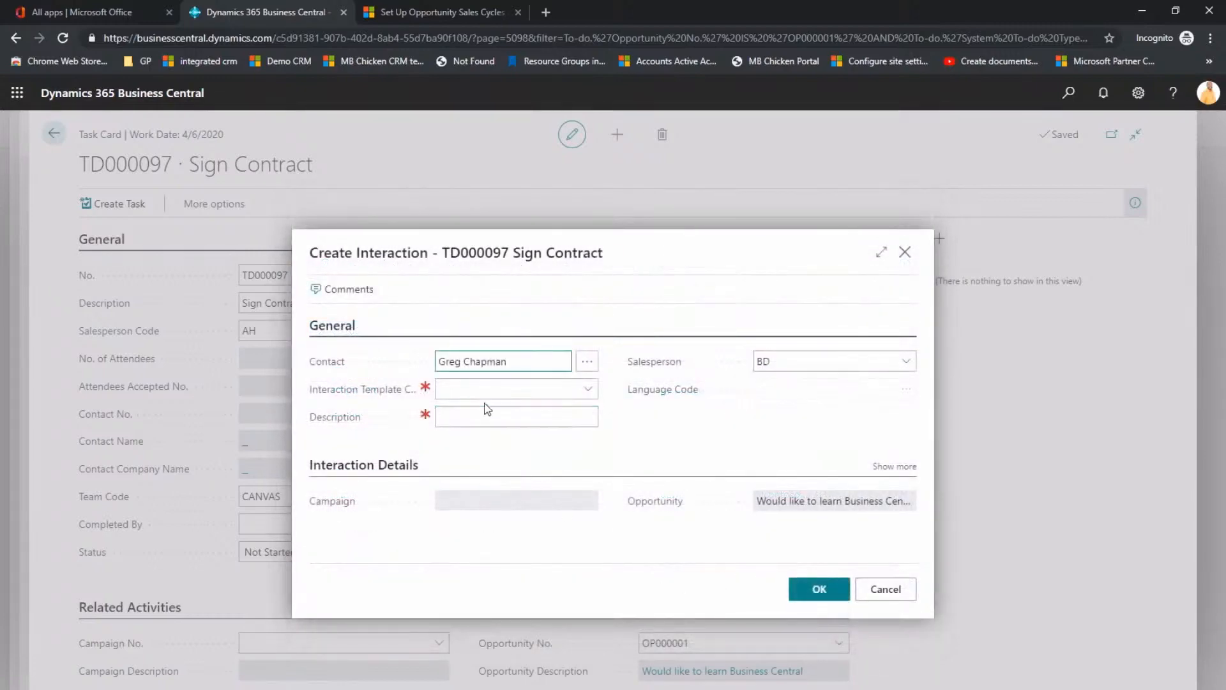
Step: Finish the interaction with the BUS business letter template, declining the attachment export, and return to the opportunity's task list
click(588, 390)
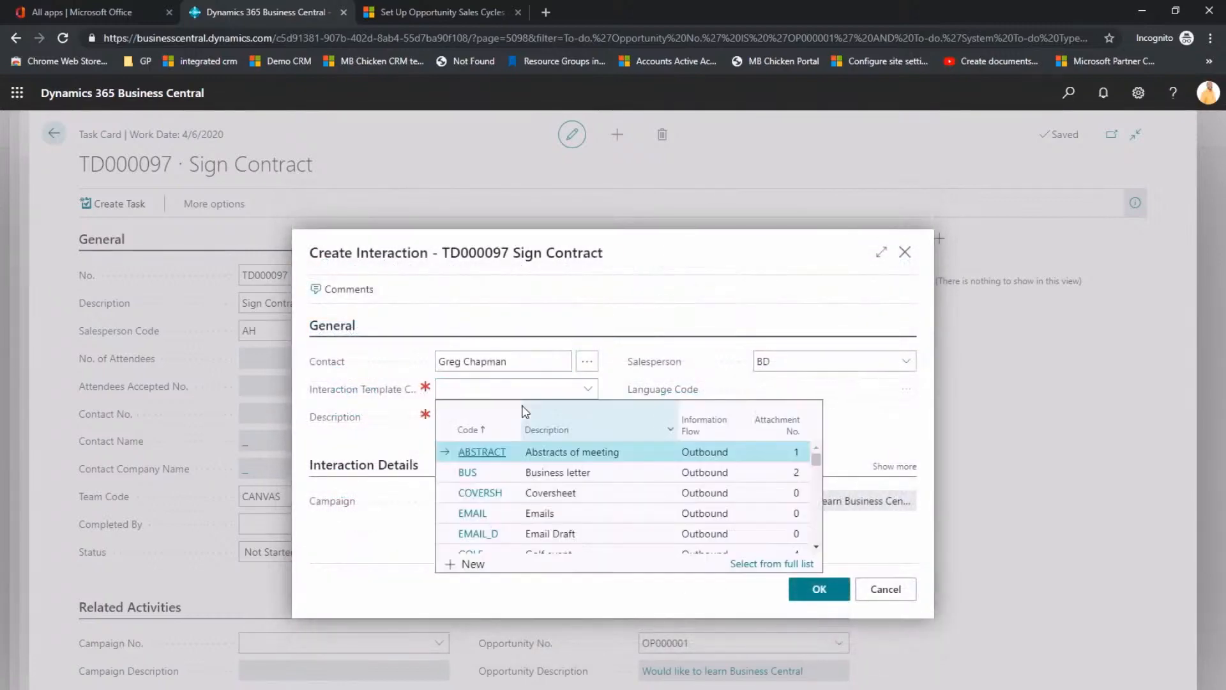
click(468, 472)
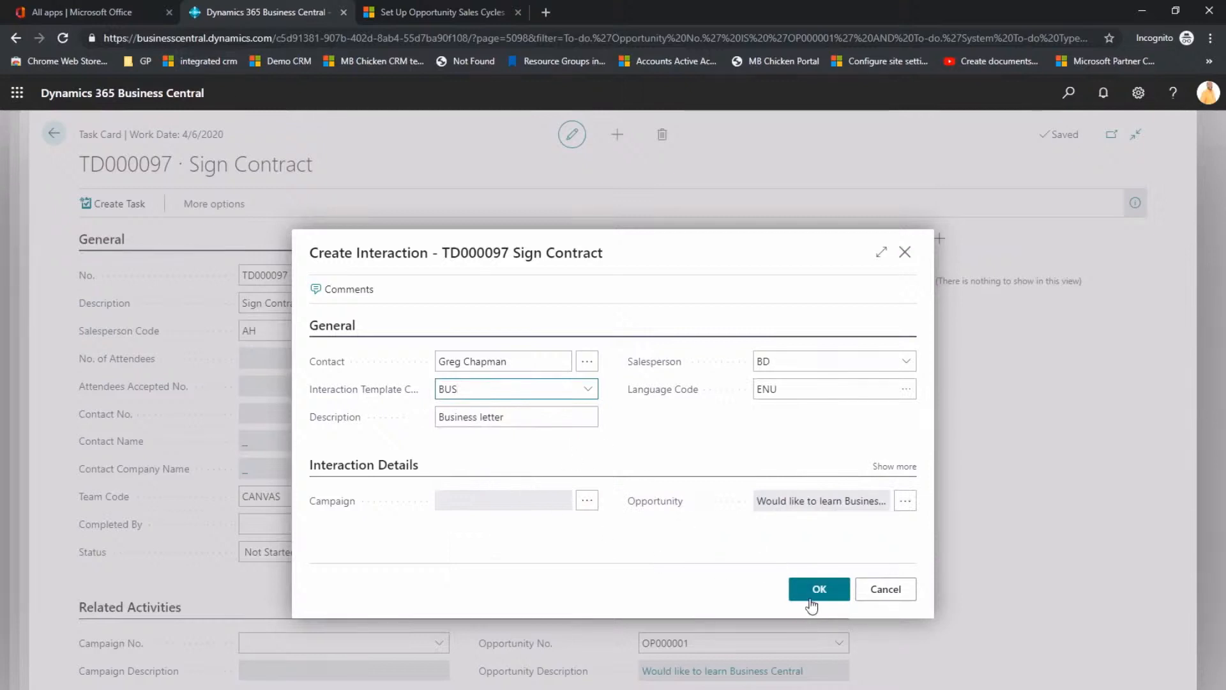
click(813, 596)
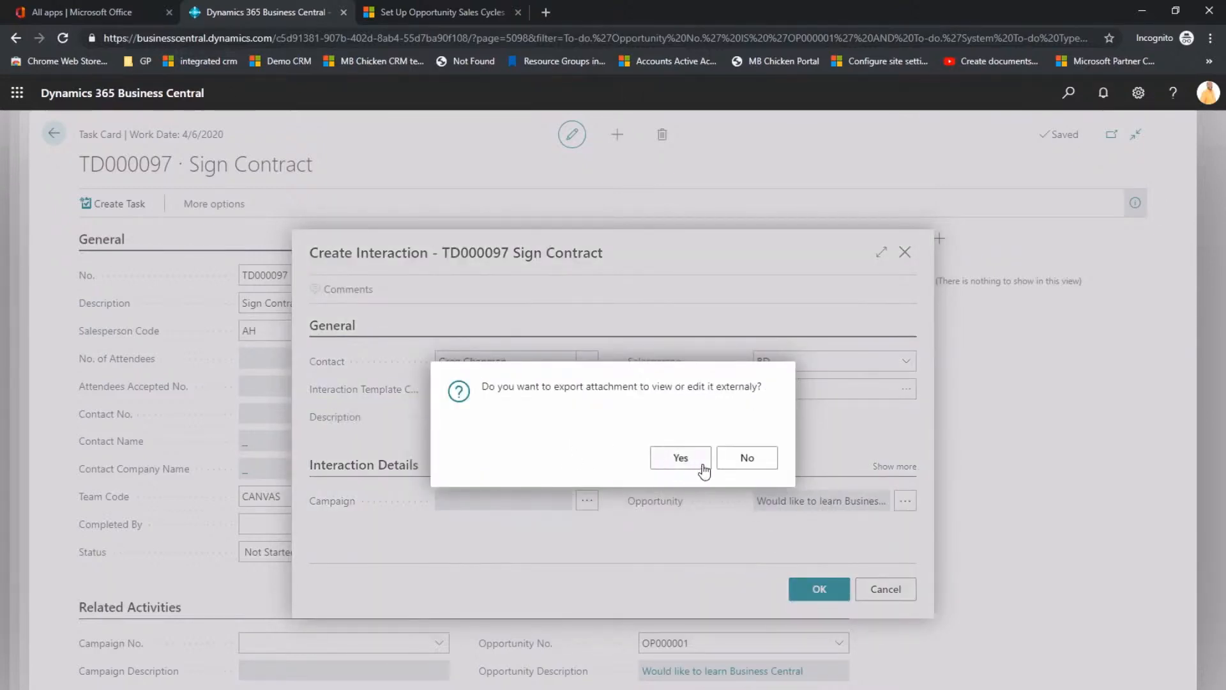
click(743, 457)
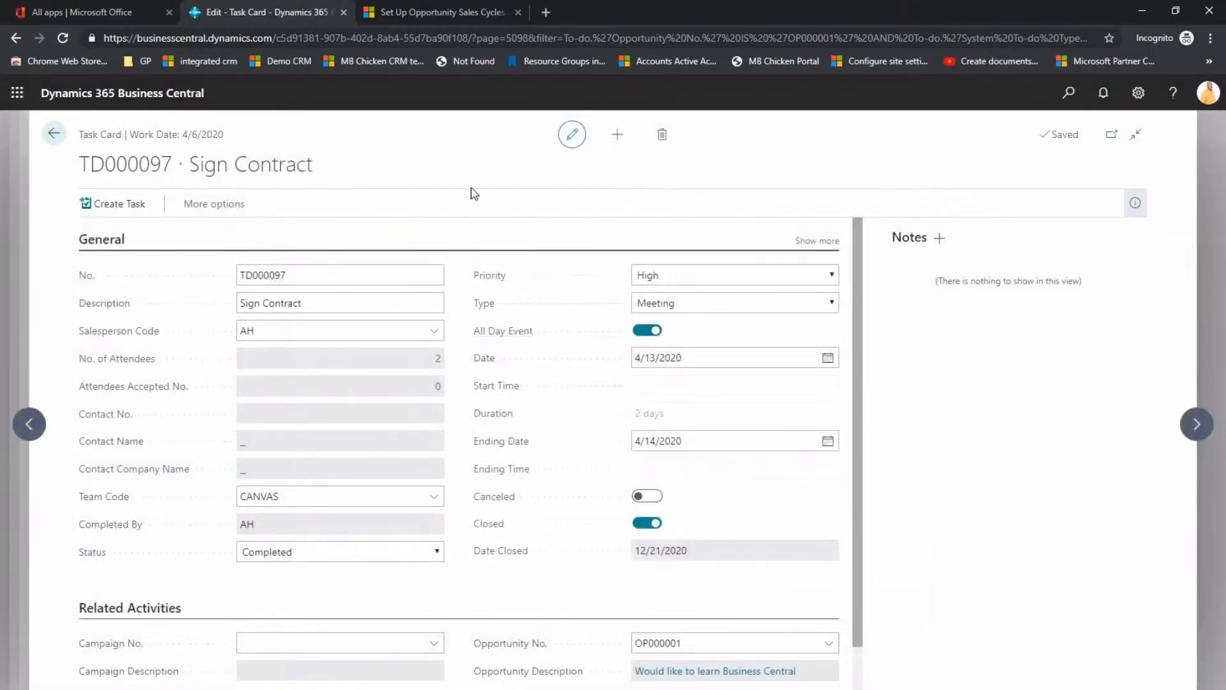
click(48, 135)
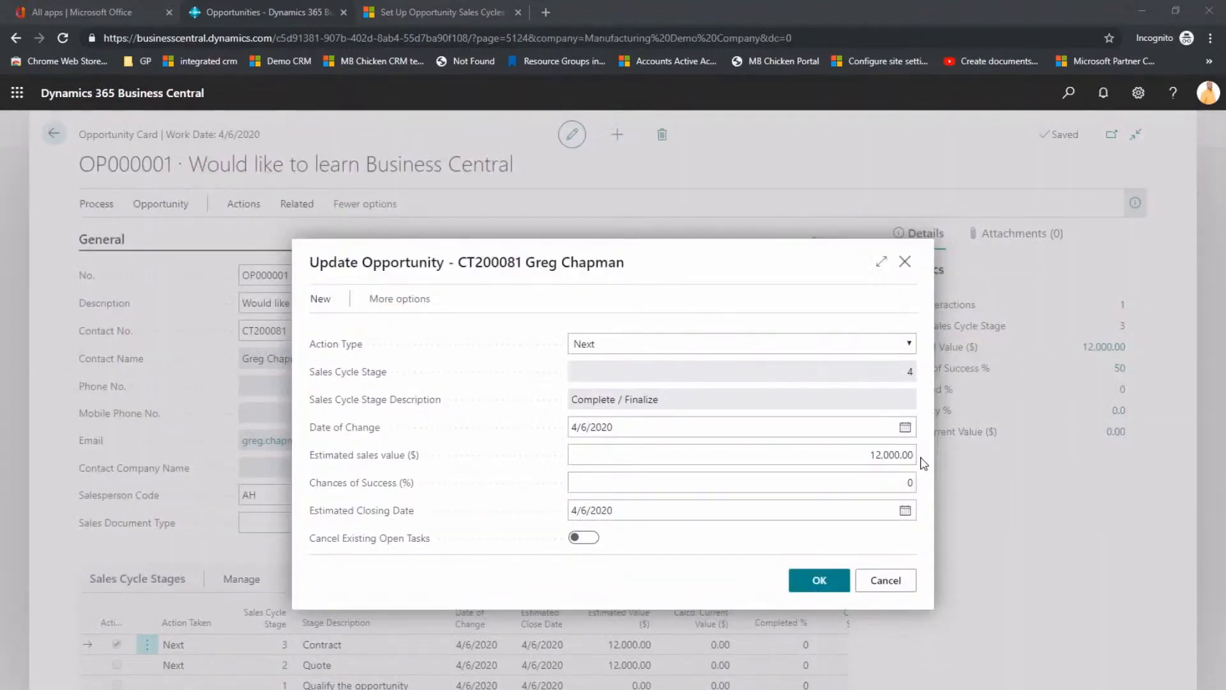
Step: Update the opportunity to the next stage, Complete / Finalize, with a 100% chance of success
click(577, 481)
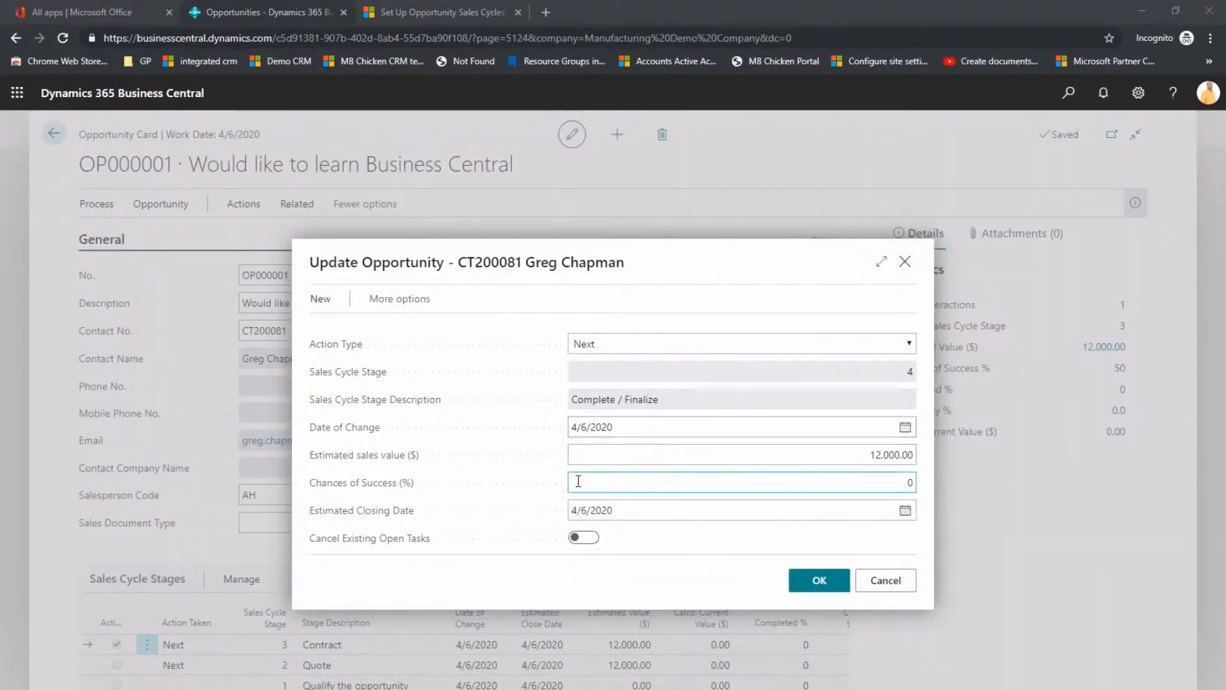
click(749, 484)
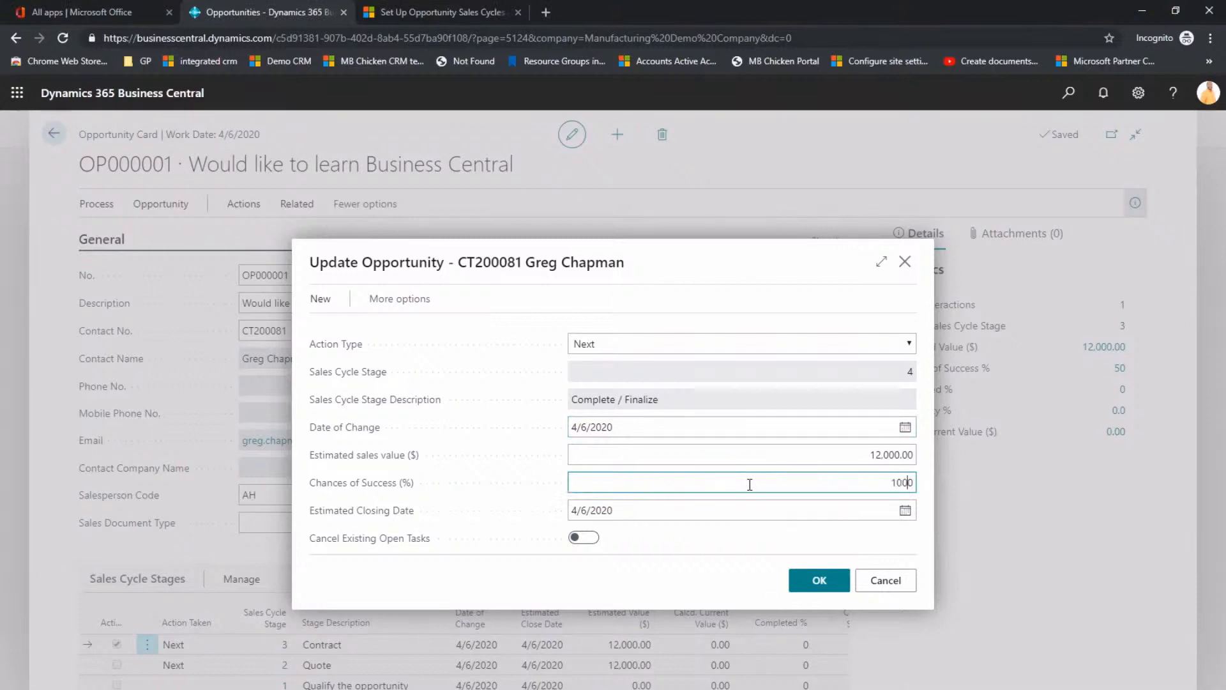
key(Tab)
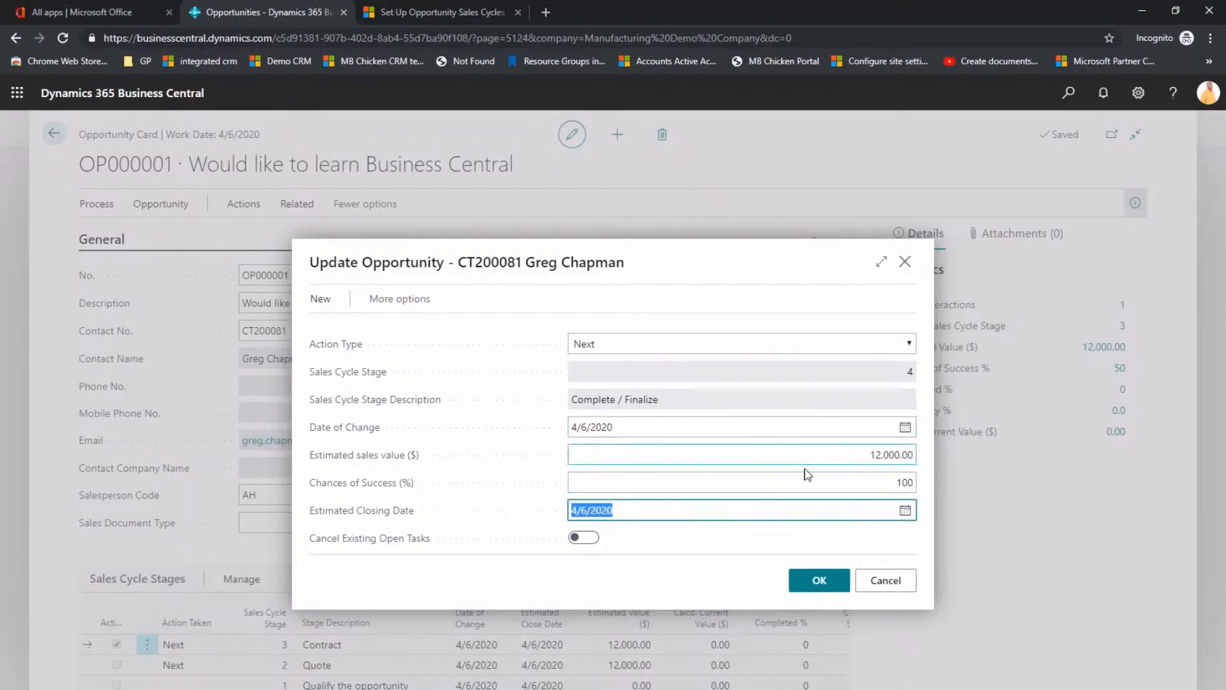
click(819, 581)
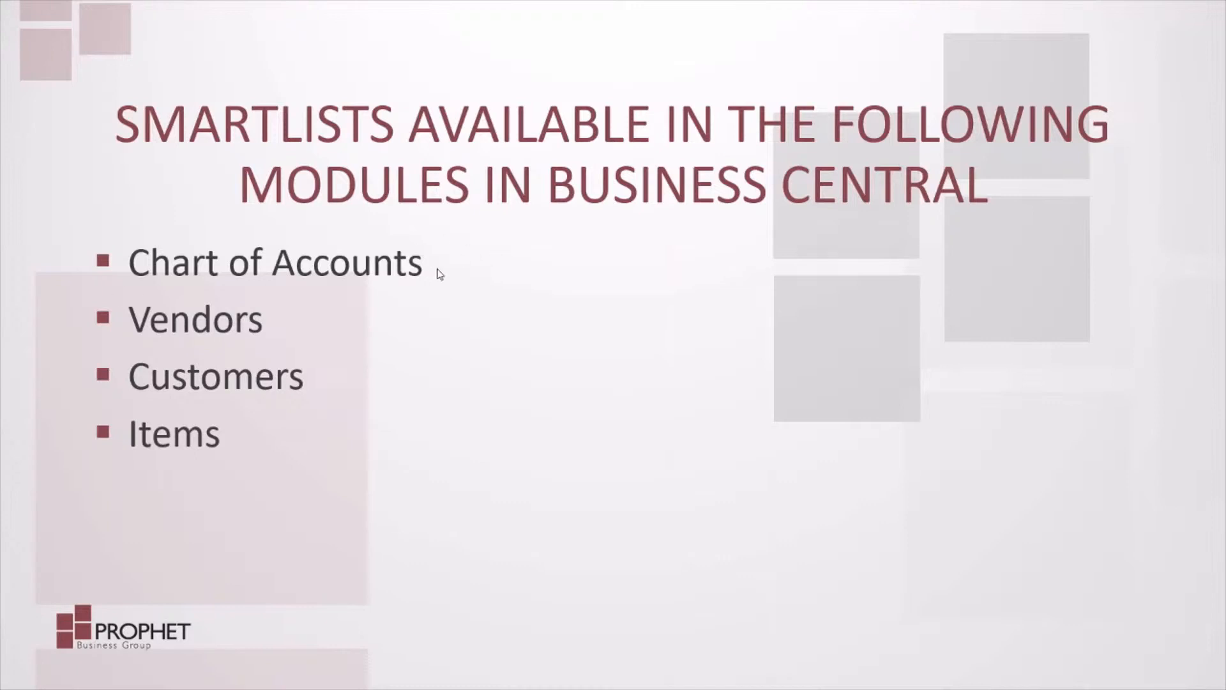
click(436, 271)
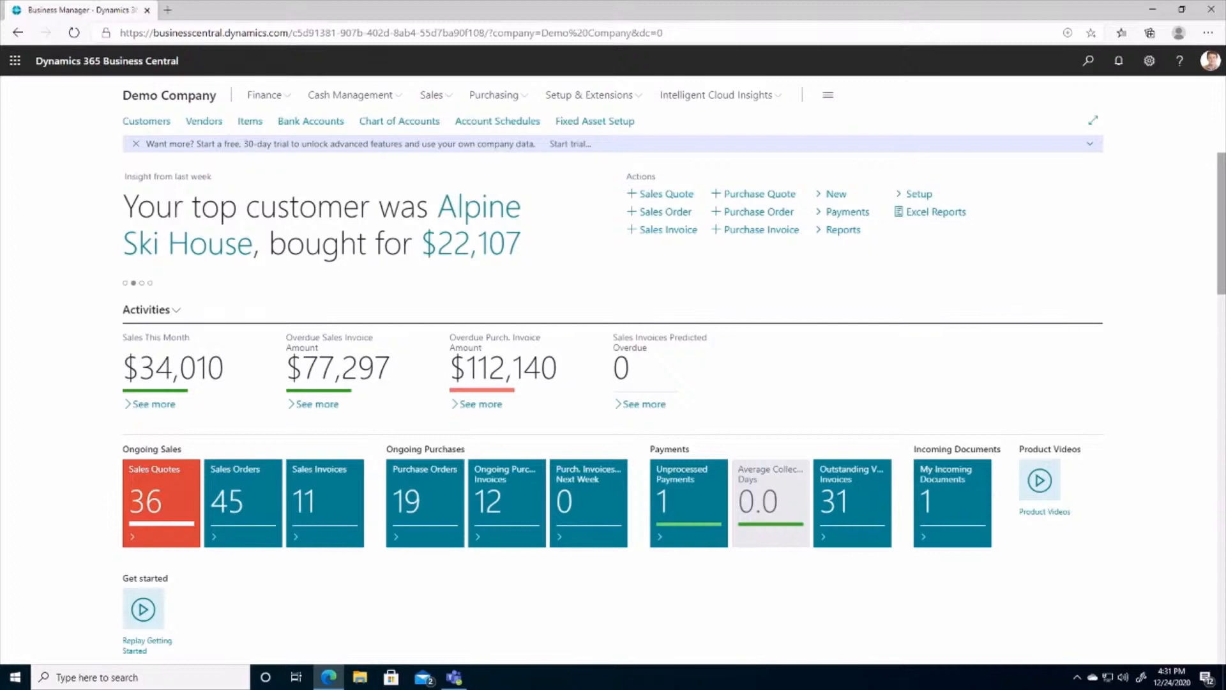
Step: Find the Chart of Accounts list by searching for "chart of account", and open its Account Summary SmartList
click(384, 123)
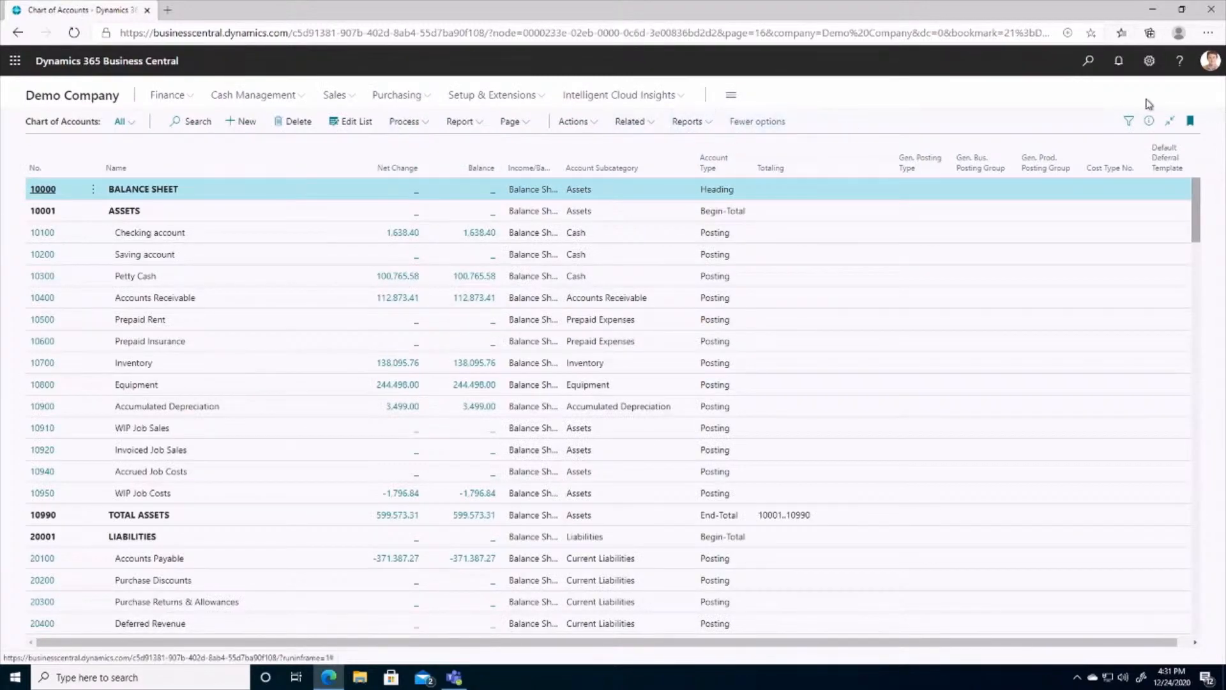
click(1088, 62)
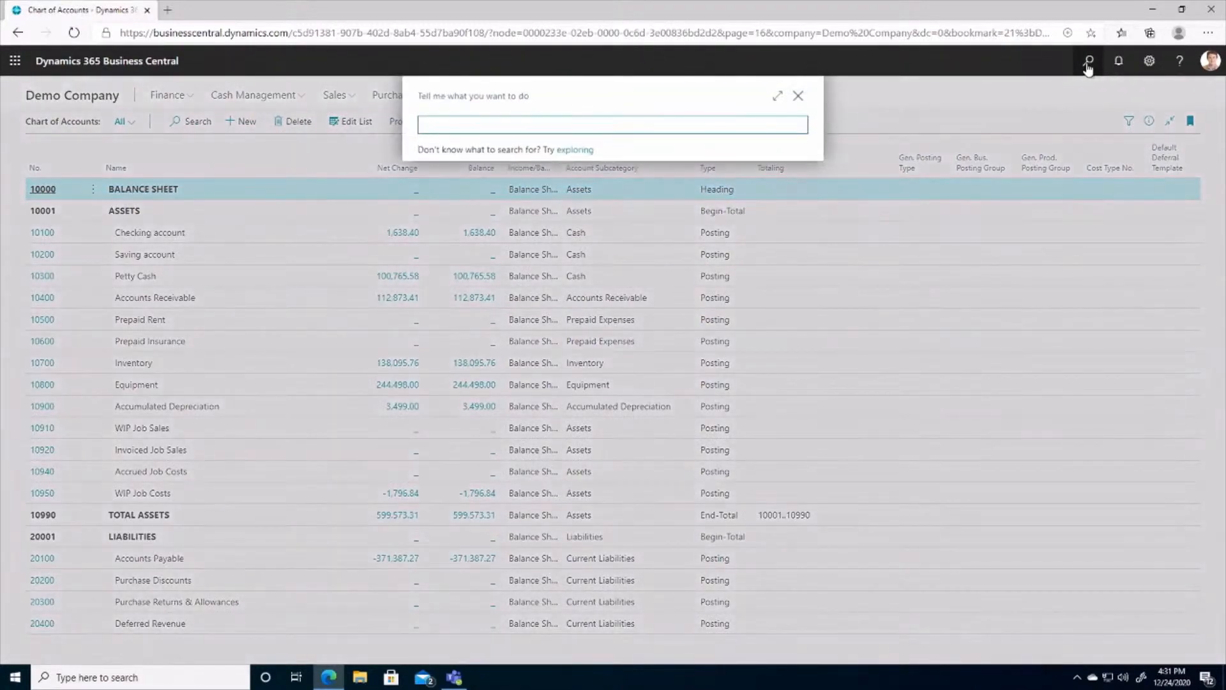
text(chart of account)
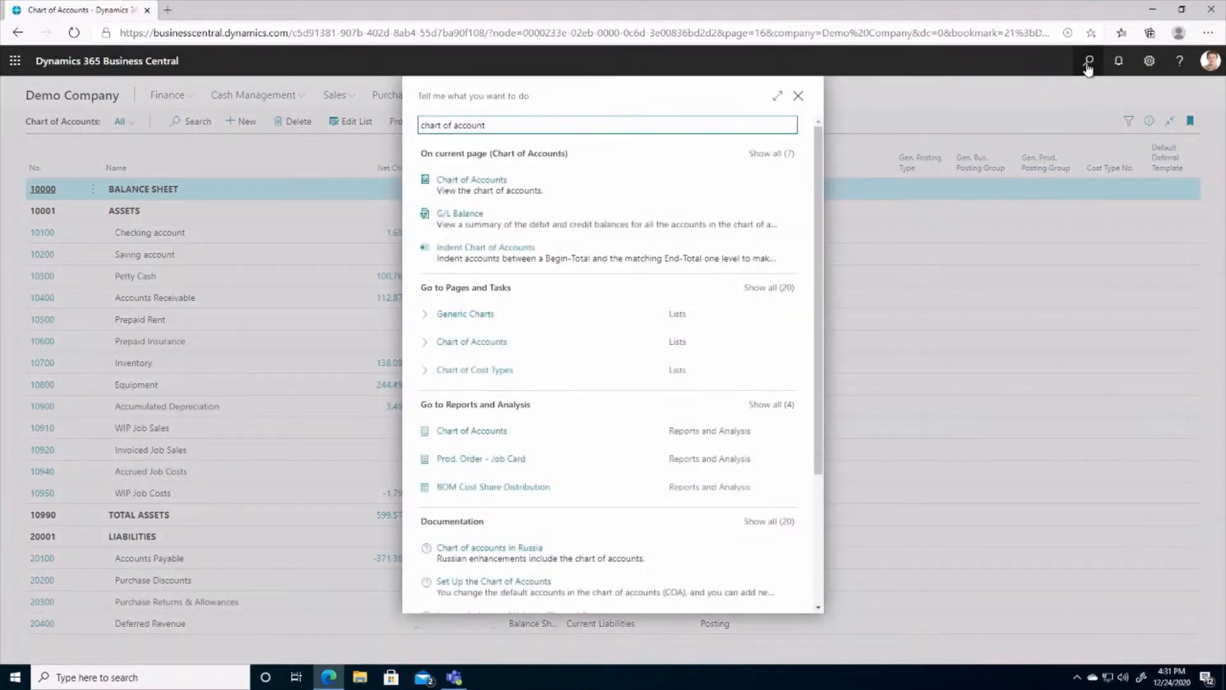
click(486, 320)
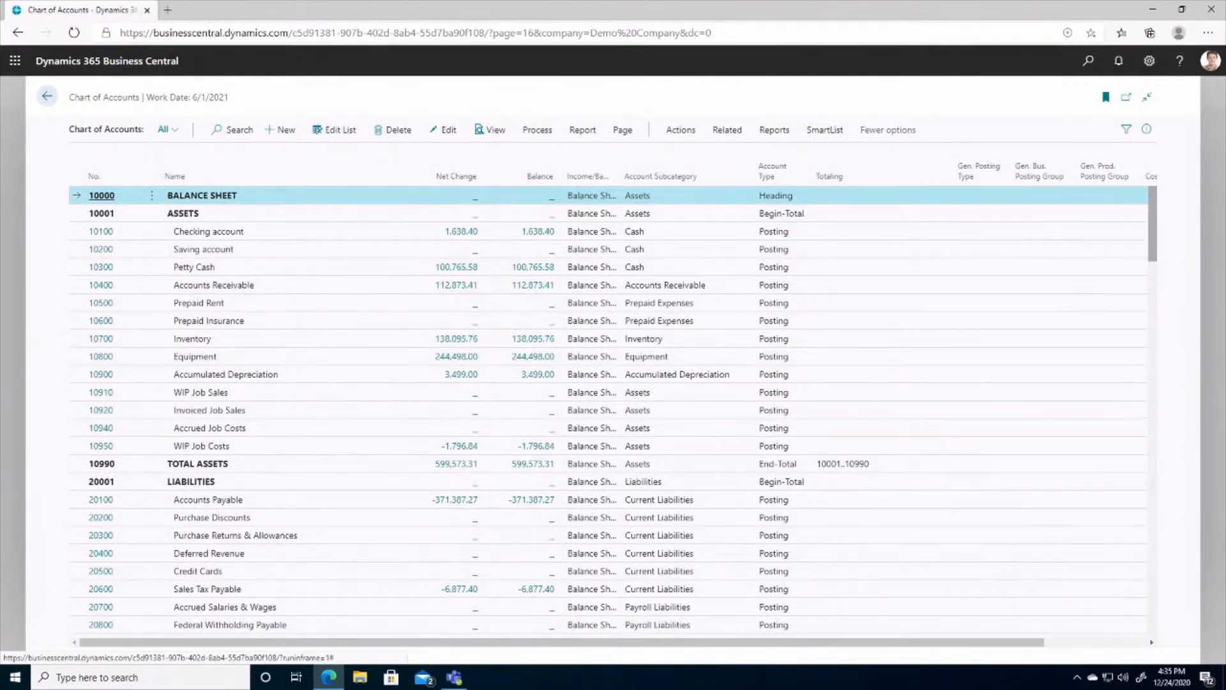
click(824, 129)
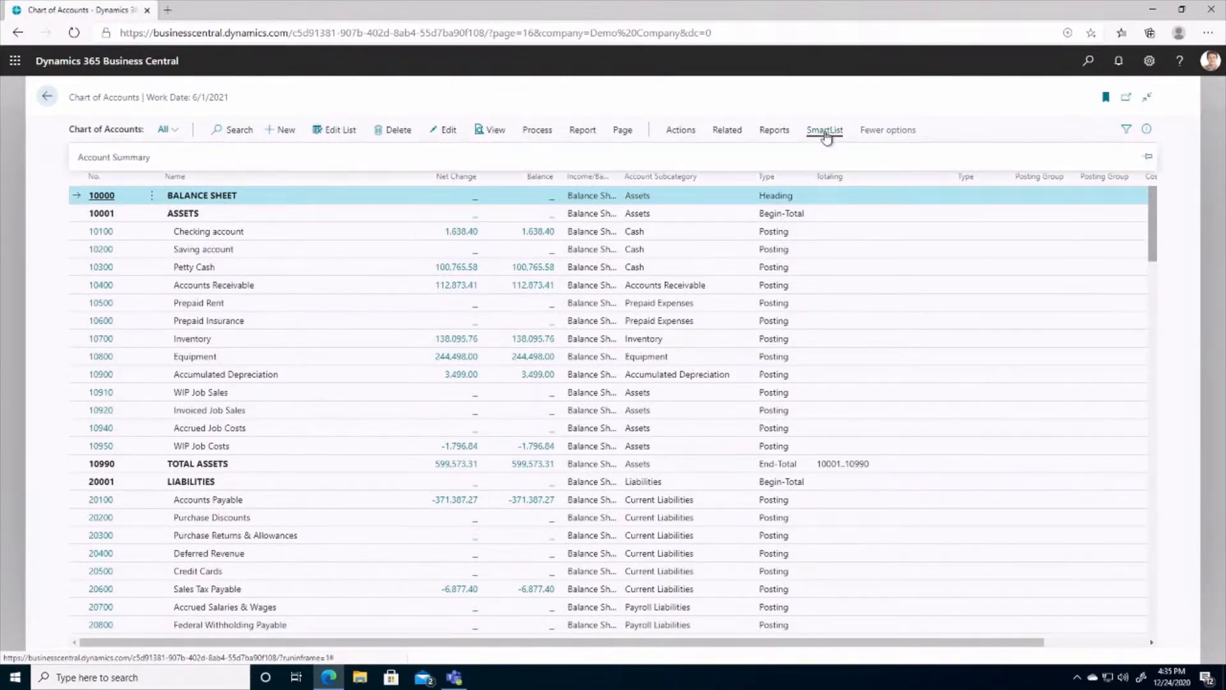
click(104, 161)
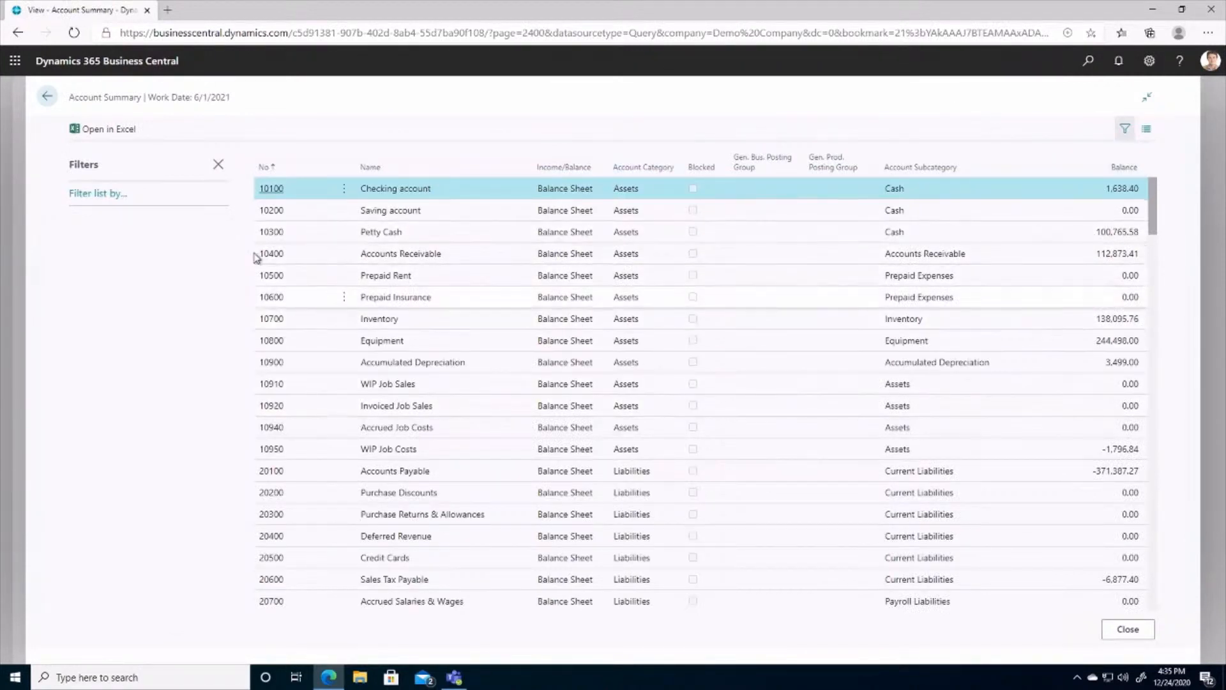
Step: Filter the Account Summary by Income/Balance to Income Statement accounts only
click(93, 195)
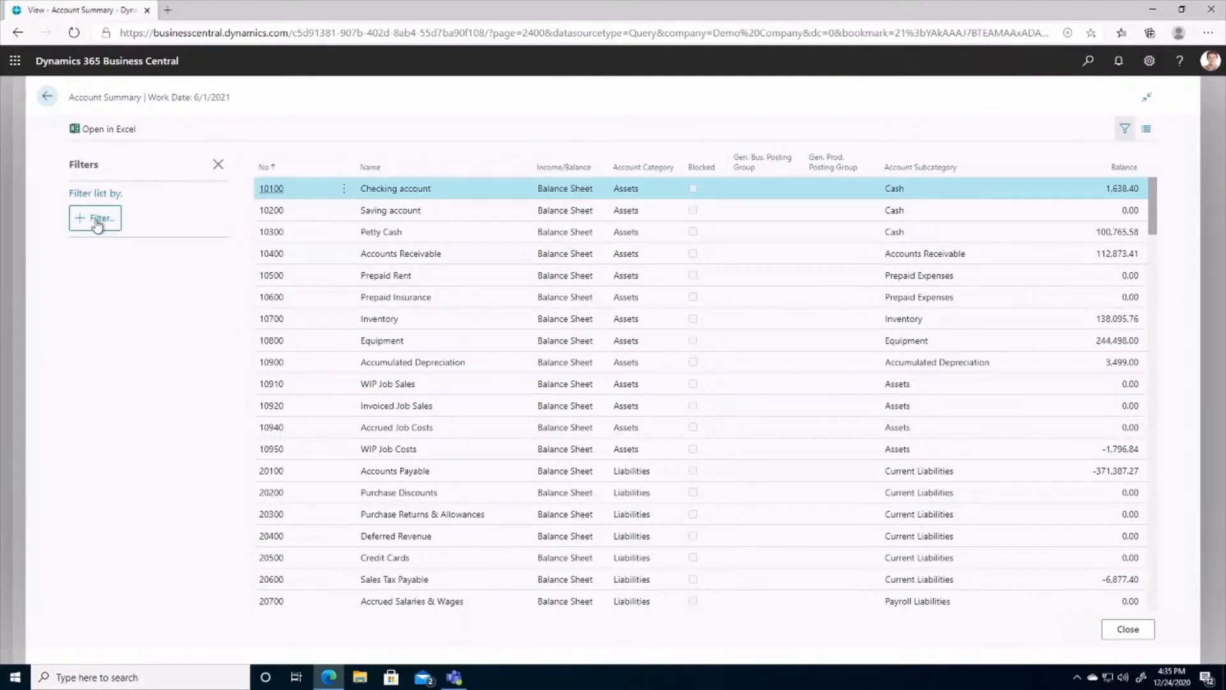
click(96, 219)
click(107, 329)
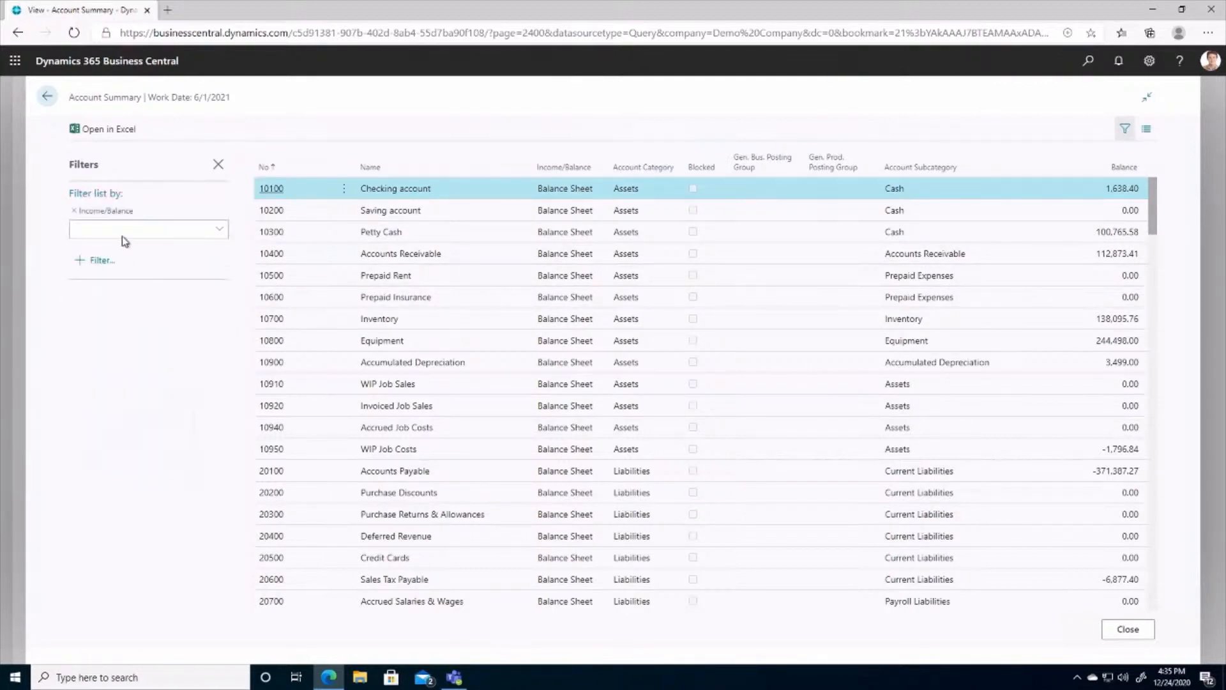
click(82, 251)
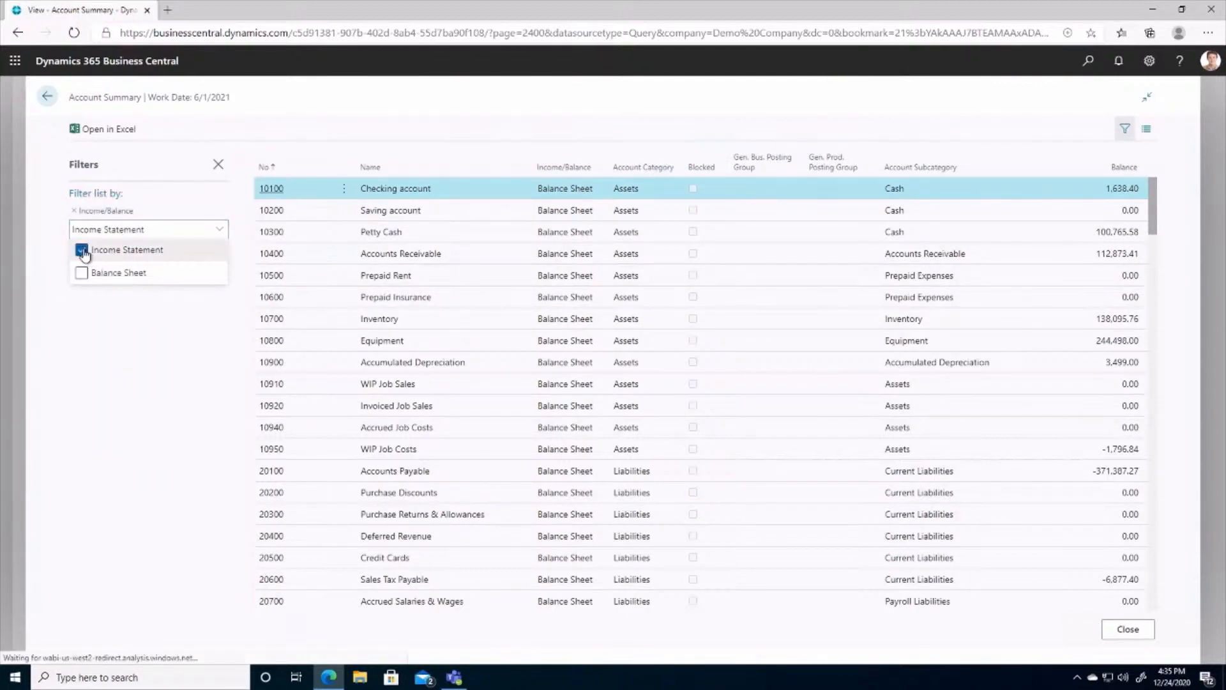
click(85, 387)
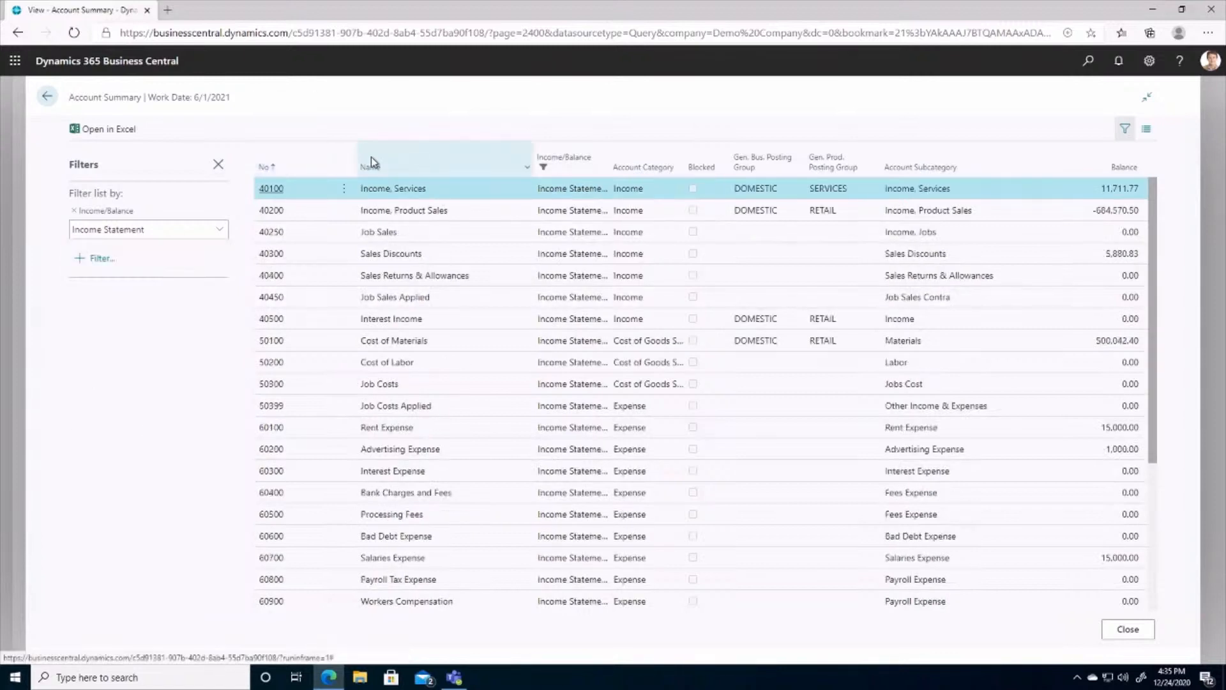
Step: Sort the Account Summary in ascending order by Account Category, and export it to an Excel file for opening
click(647, 166)
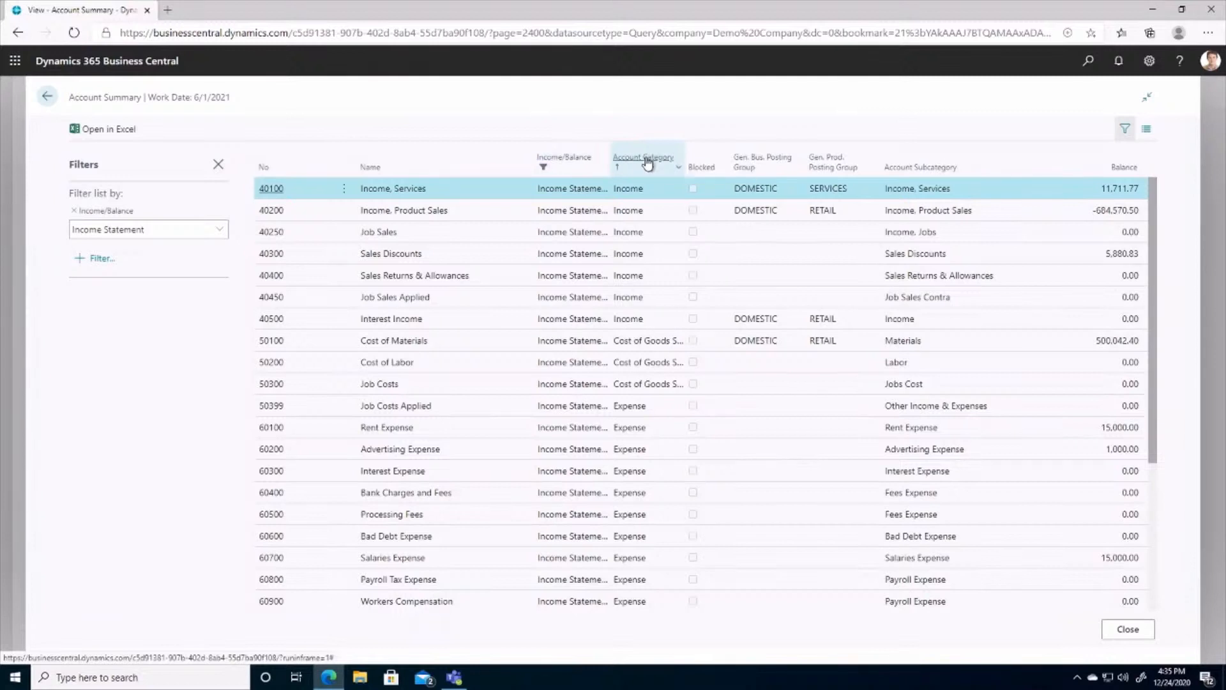
click(647, 164)
click(647, 164)
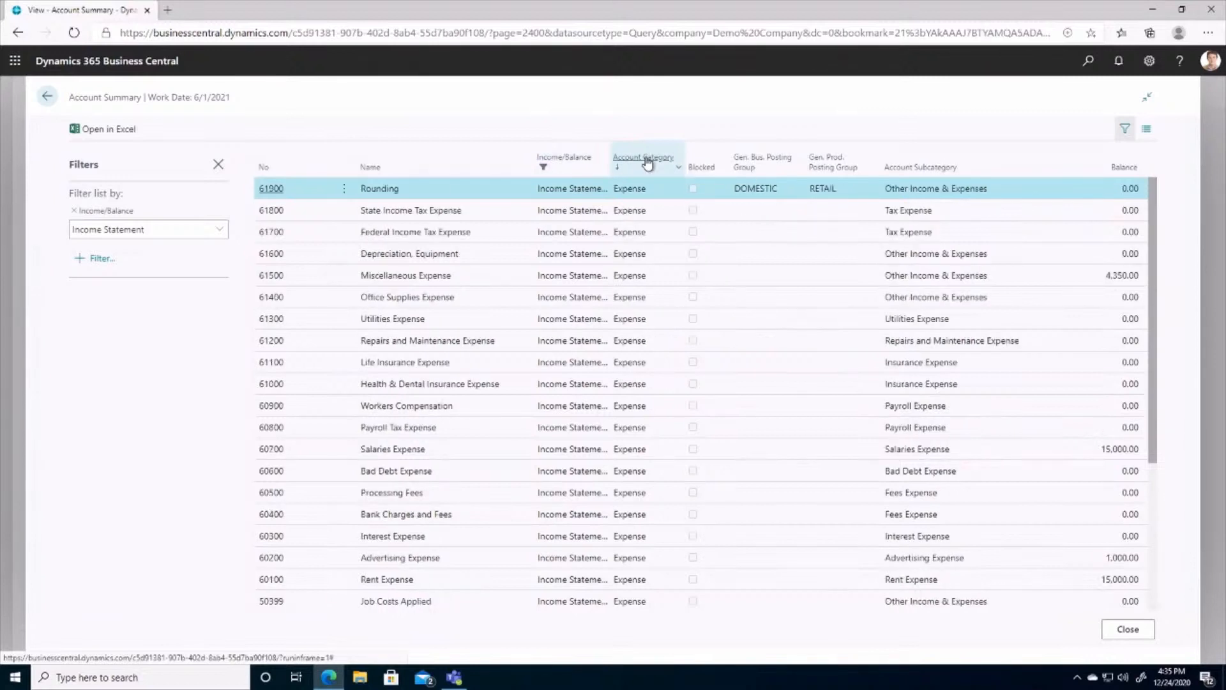
click(98, 138)
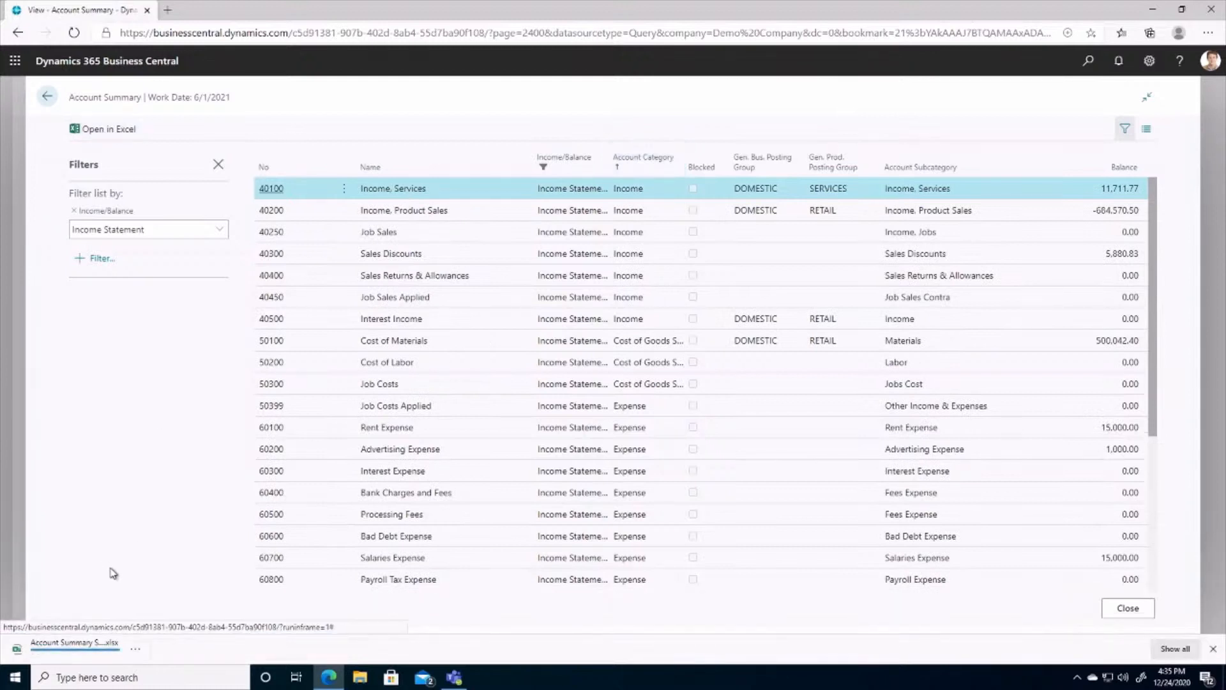
click(49, 655)
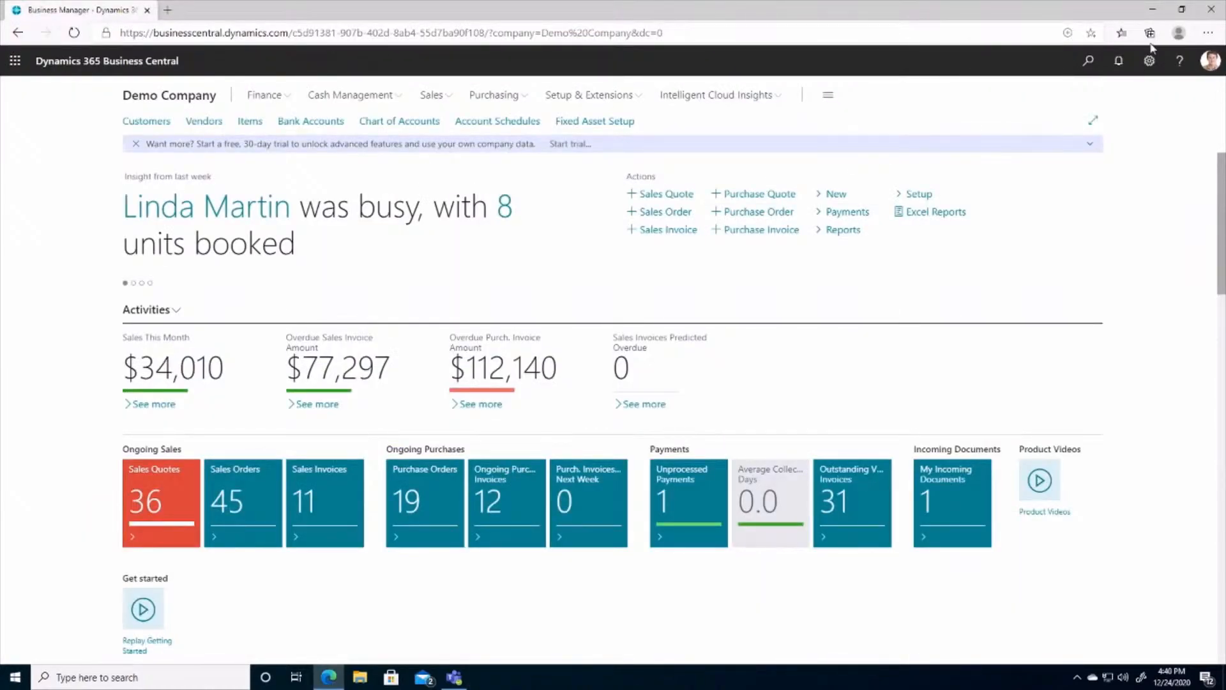
Step: Search for customers, open the Customers list and view its Customers with credit limits SmartList
click(1088, 62)
text(customers)
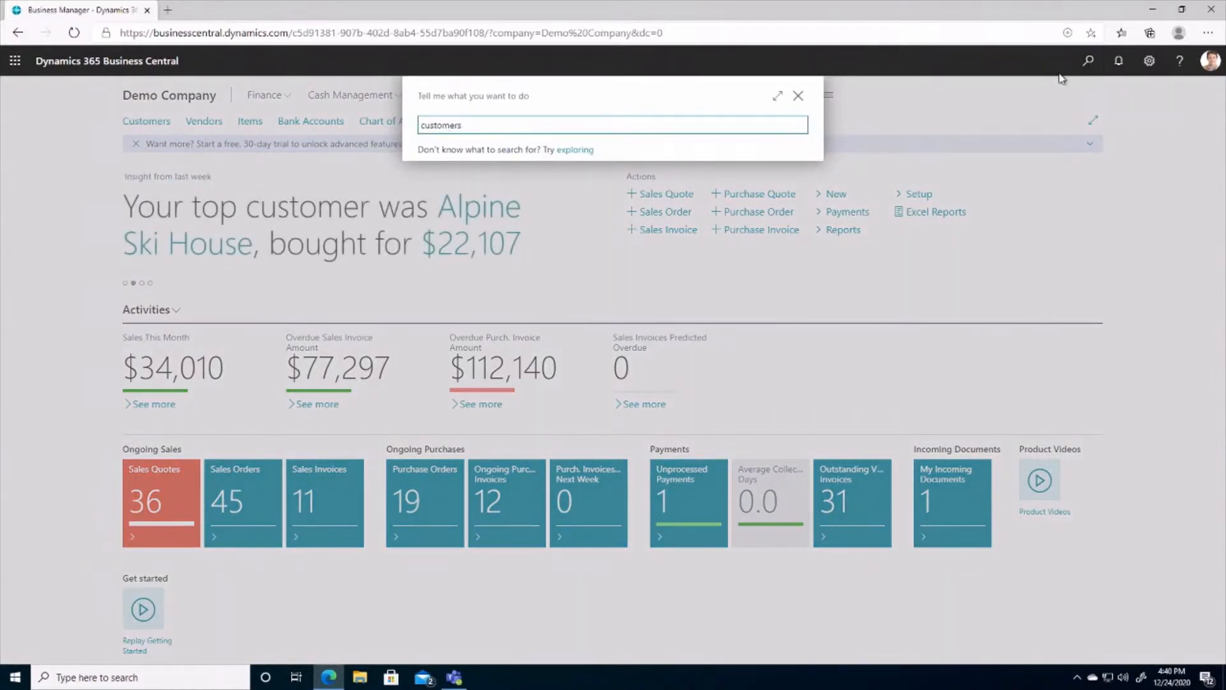
click(478, 248)
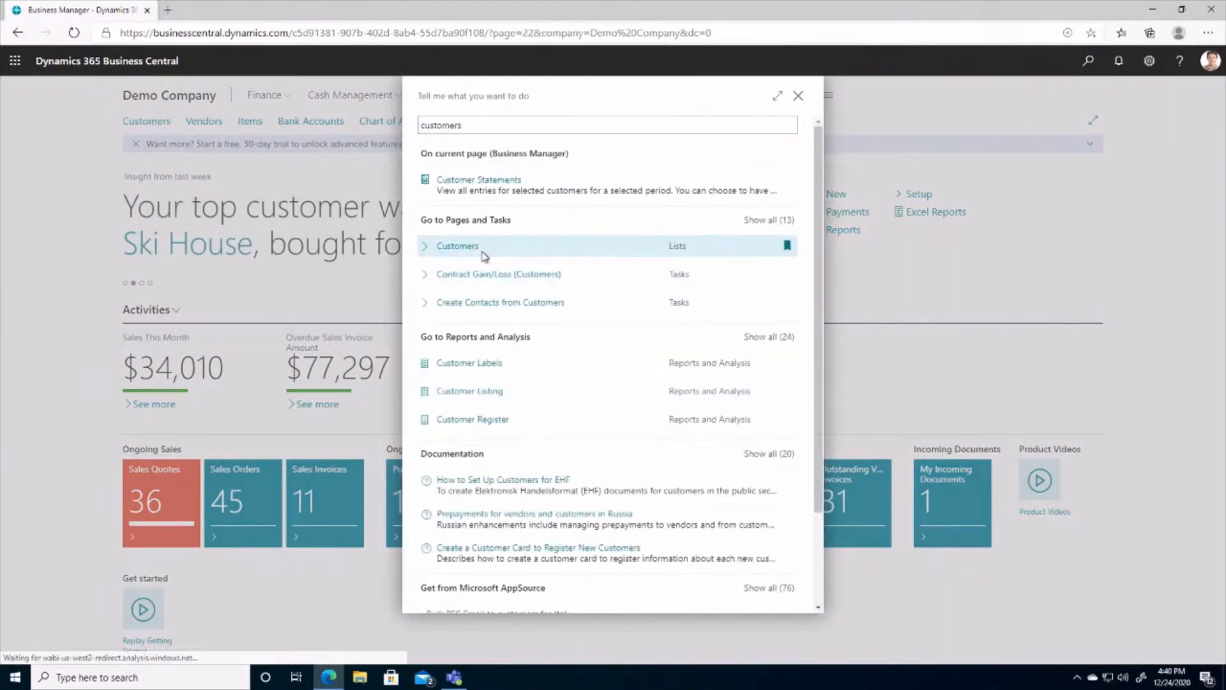
click(798, 129)
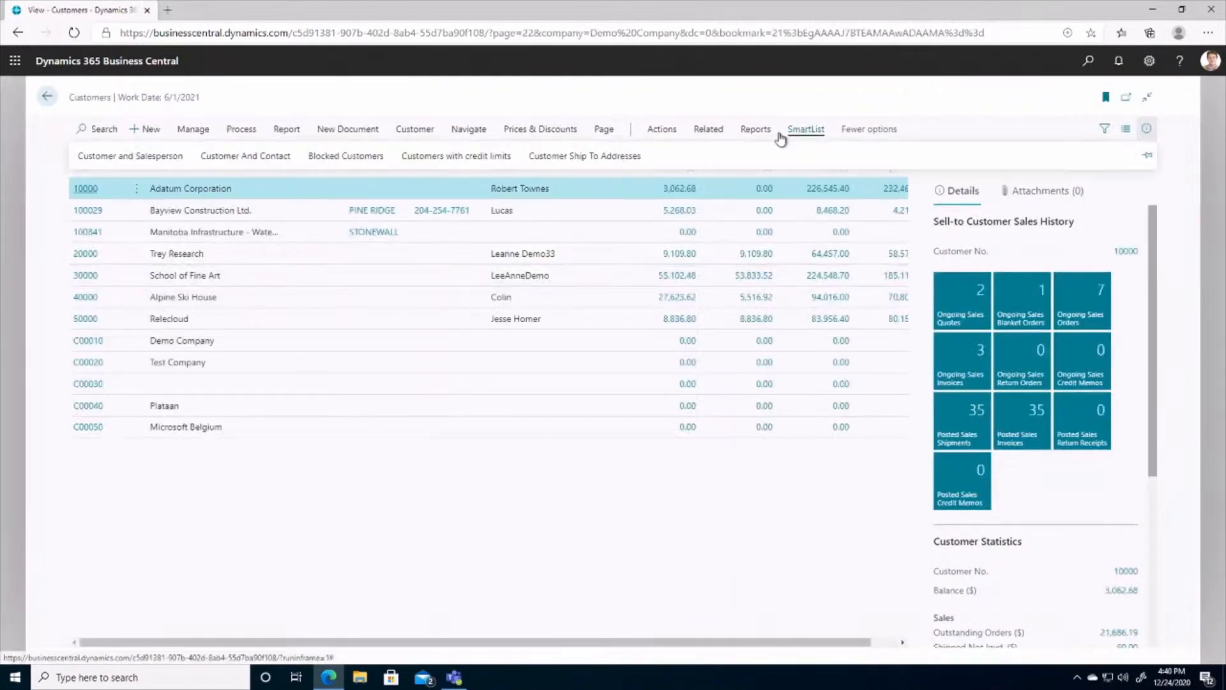
click(481, 160)
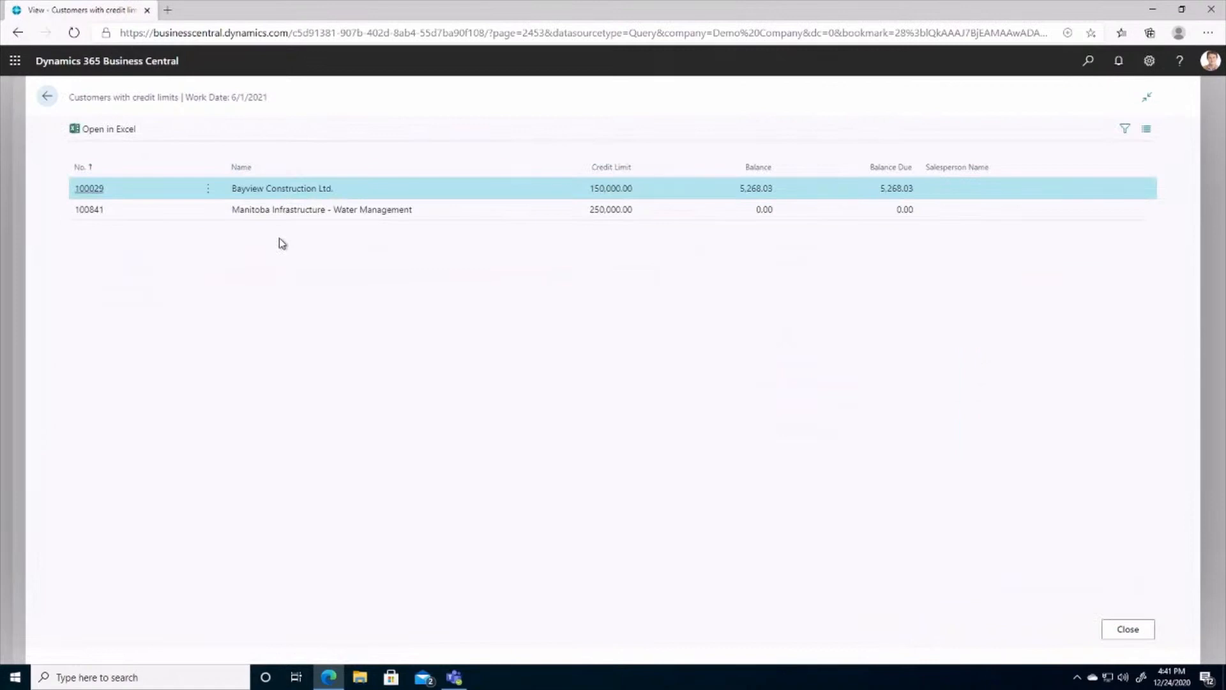
click(47, 95)
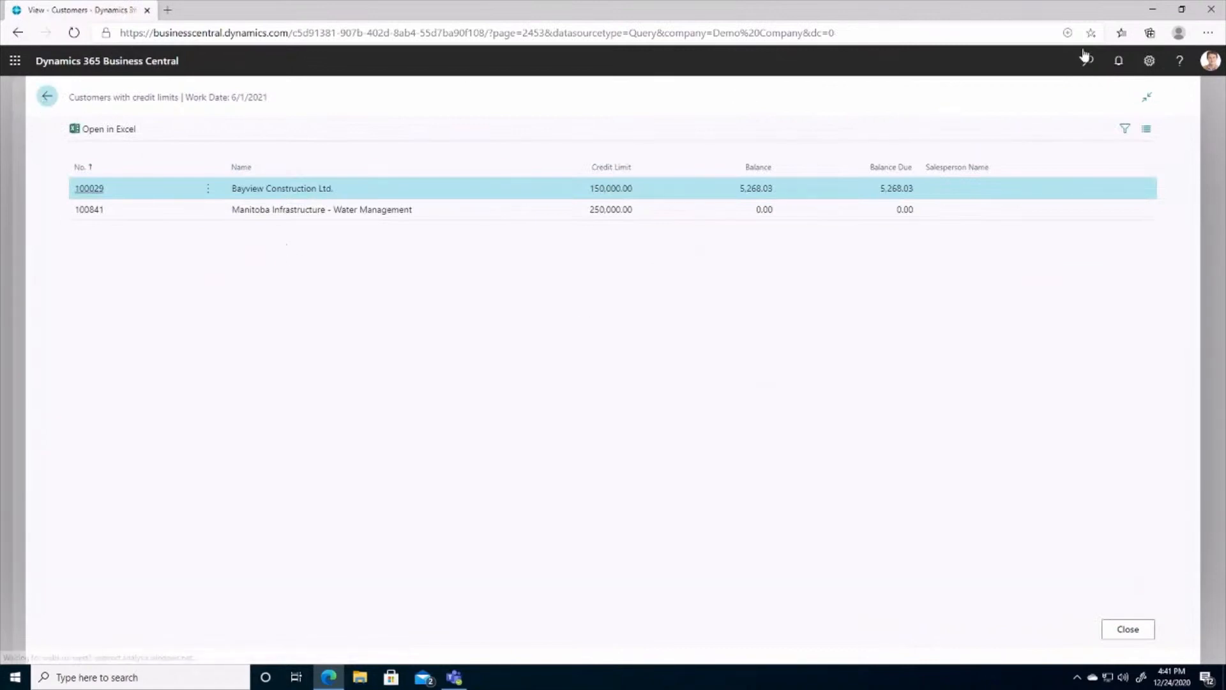
Step: Search for vendor, open the Vendors list and view its Vendor Balance SmartList
click(1088, 62)
text(v)
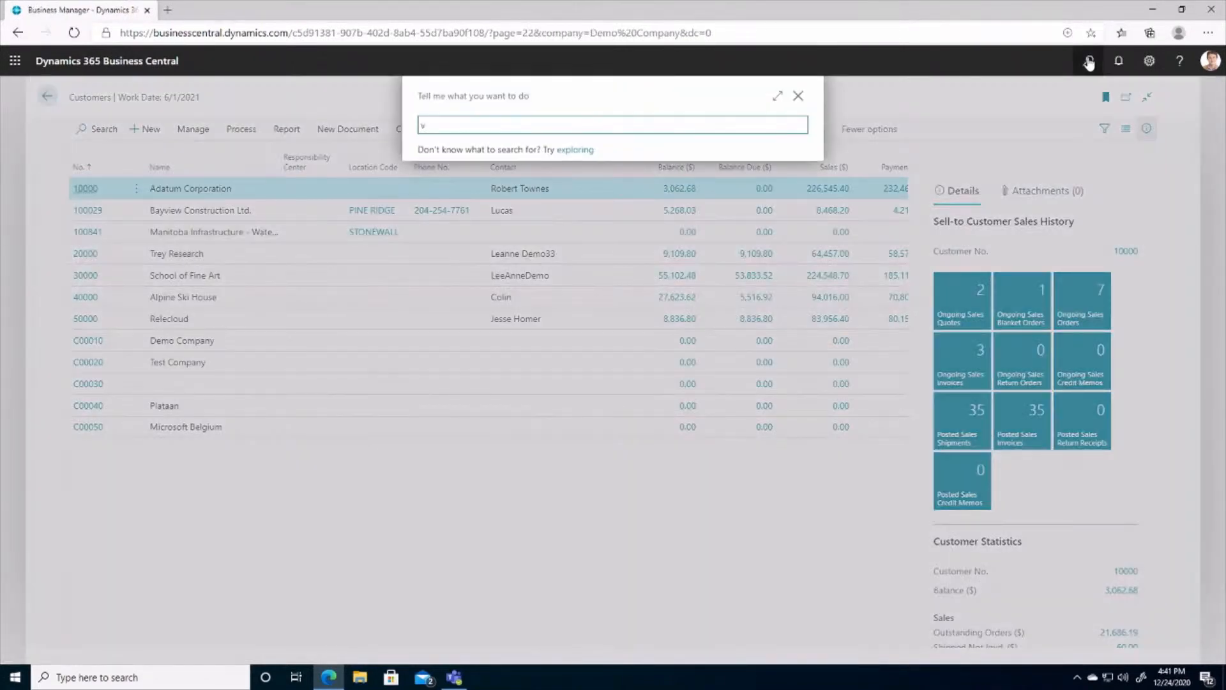
text(endor)
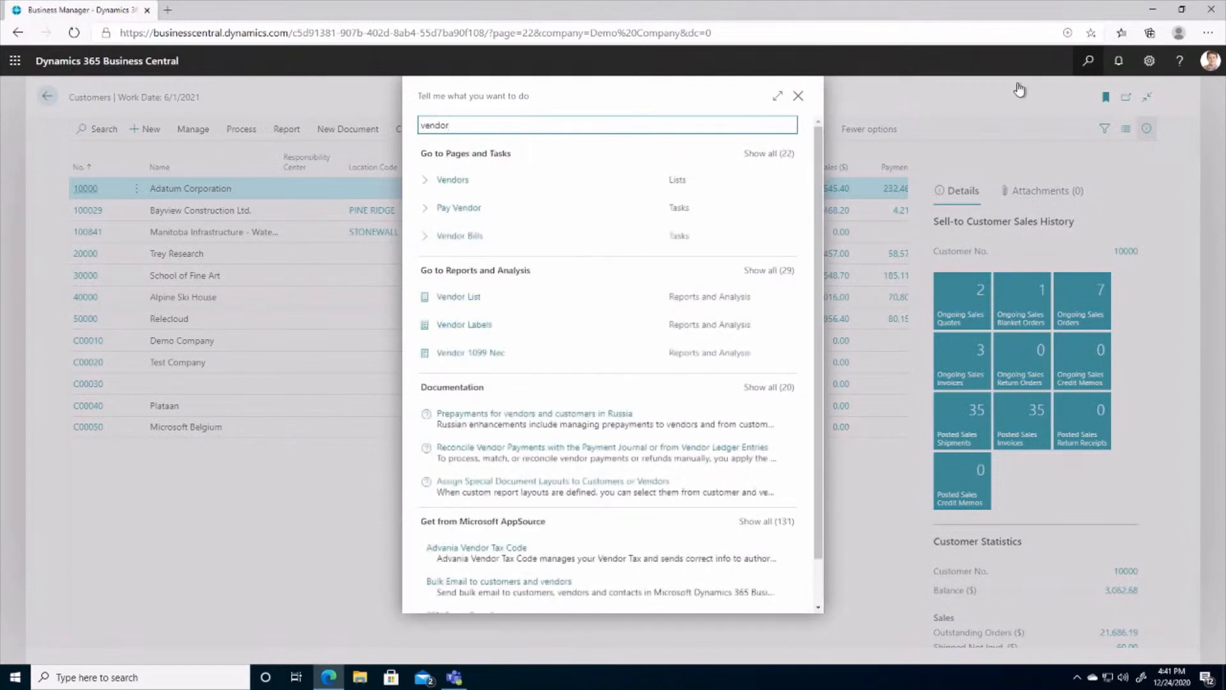
click(460, 179)
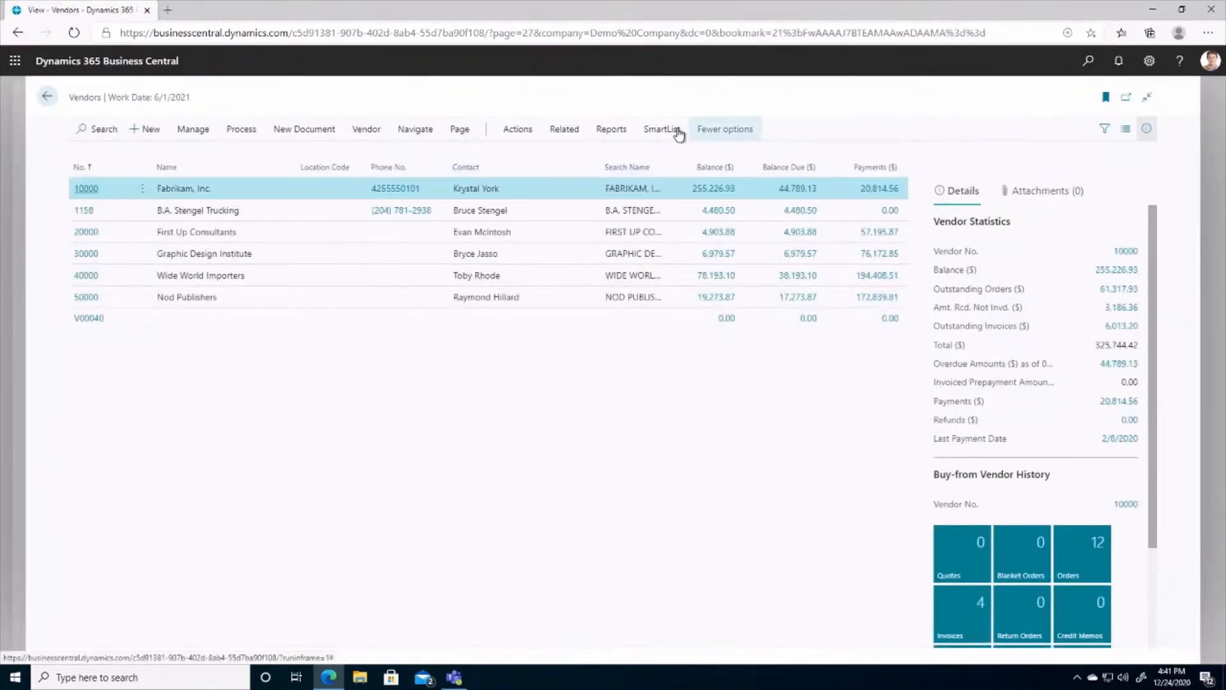
click(661, 130)
click(398, 158)
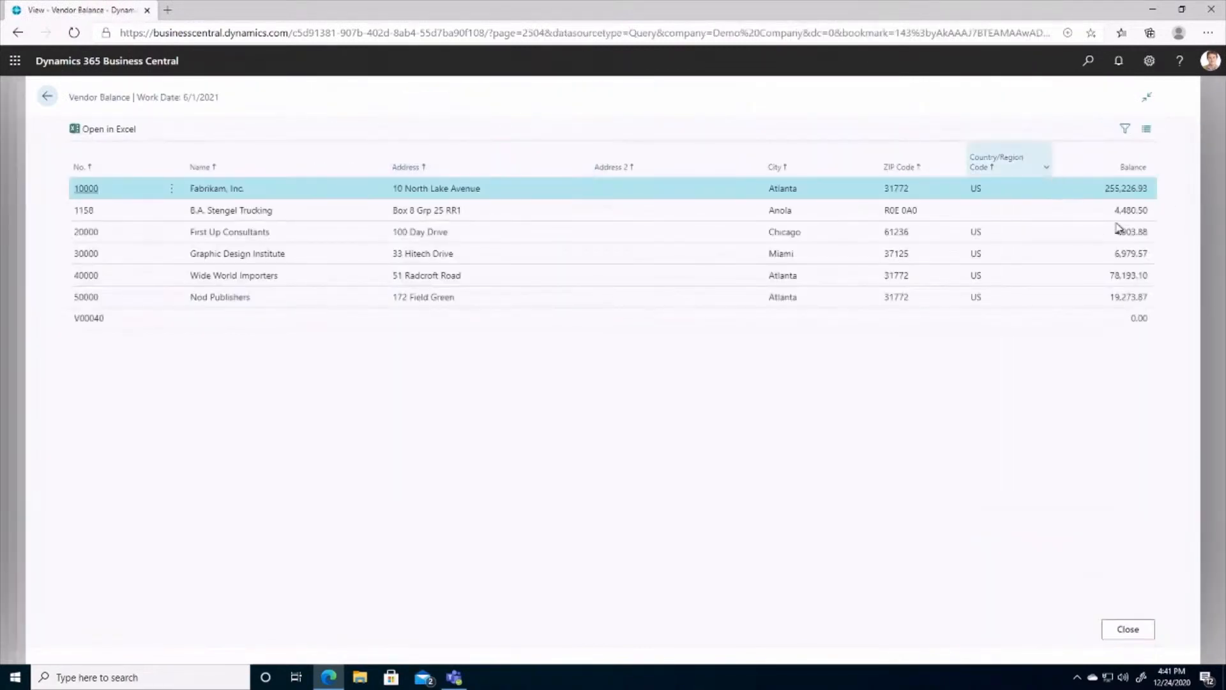